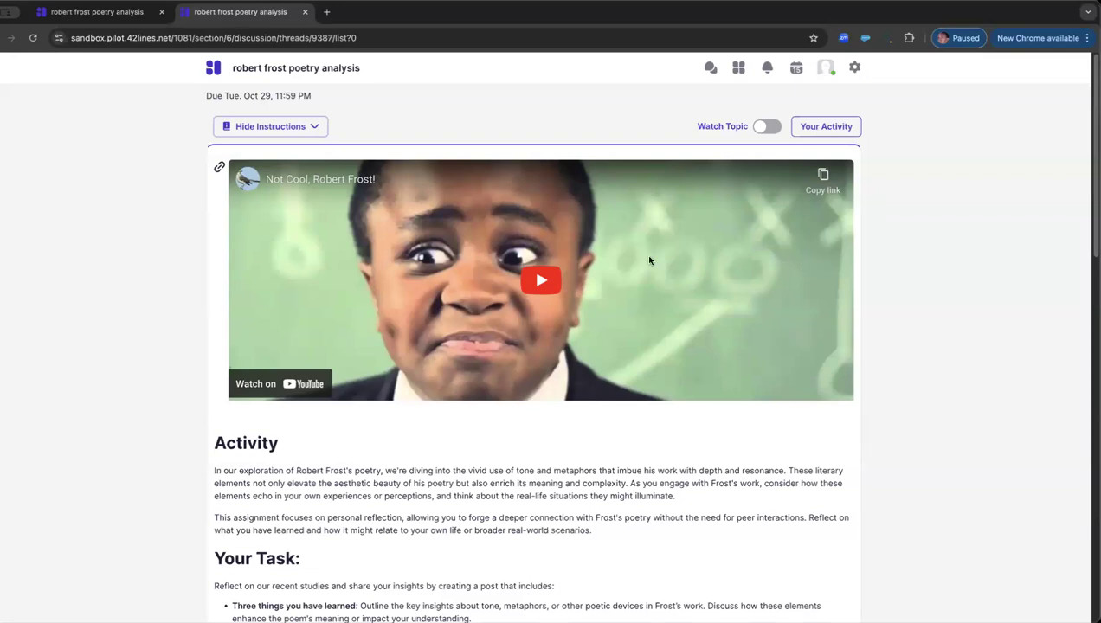
Step: Read the Activity description and the Your Task requirements in the Robert Frost discussion instructions
{"action": "scroll", "coordinate": [649, 260], "scroll_direction": "down", "scroll_amount": 1}
{"action": "scroll", "coordinate": [647, 262], "scroll_direction": "down", "scroll_amount": 2}
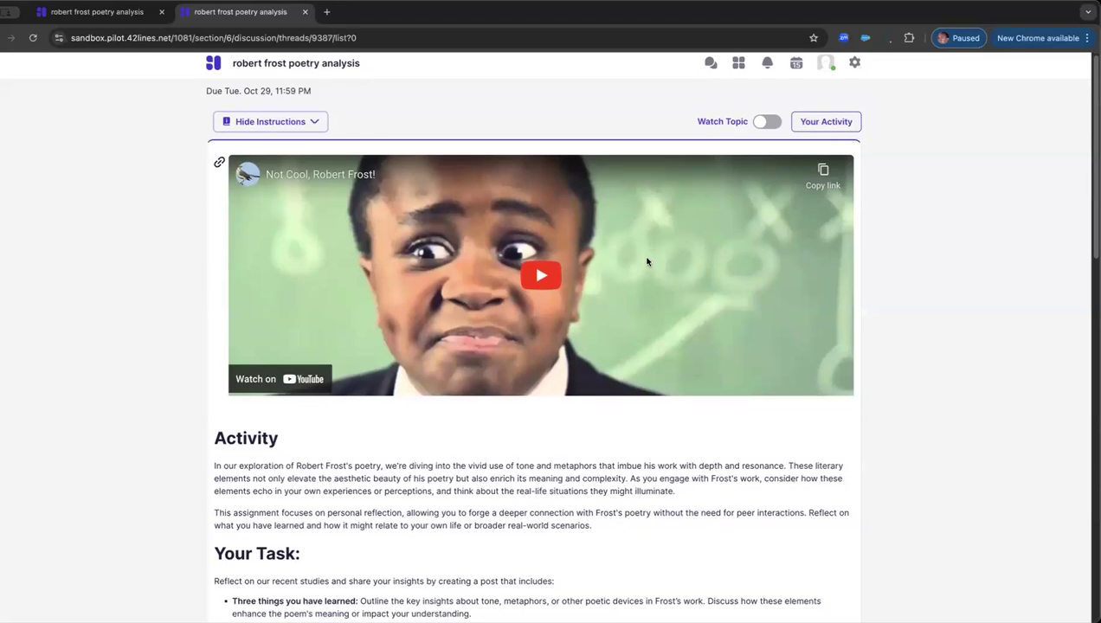
{"action": "scroll", "coordinate": [646, 260], "scroll_direction": "down", "scroll_amount": 1}
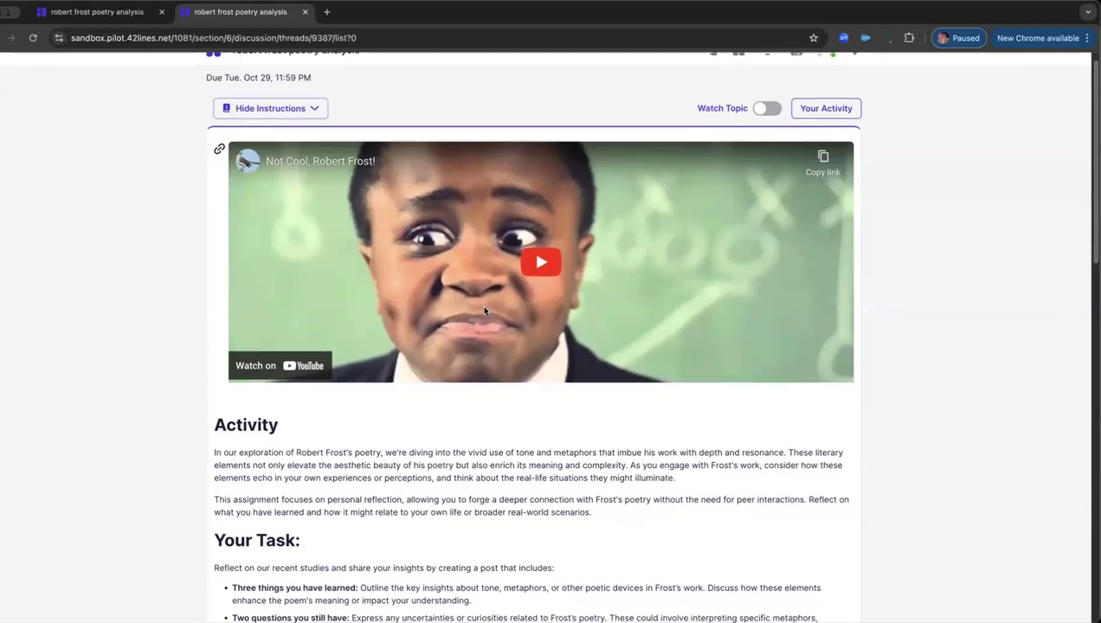
{"action": "scroll", "coordinate": [511, 286], "scroll_direction": "down", "scroll_amount": 3}
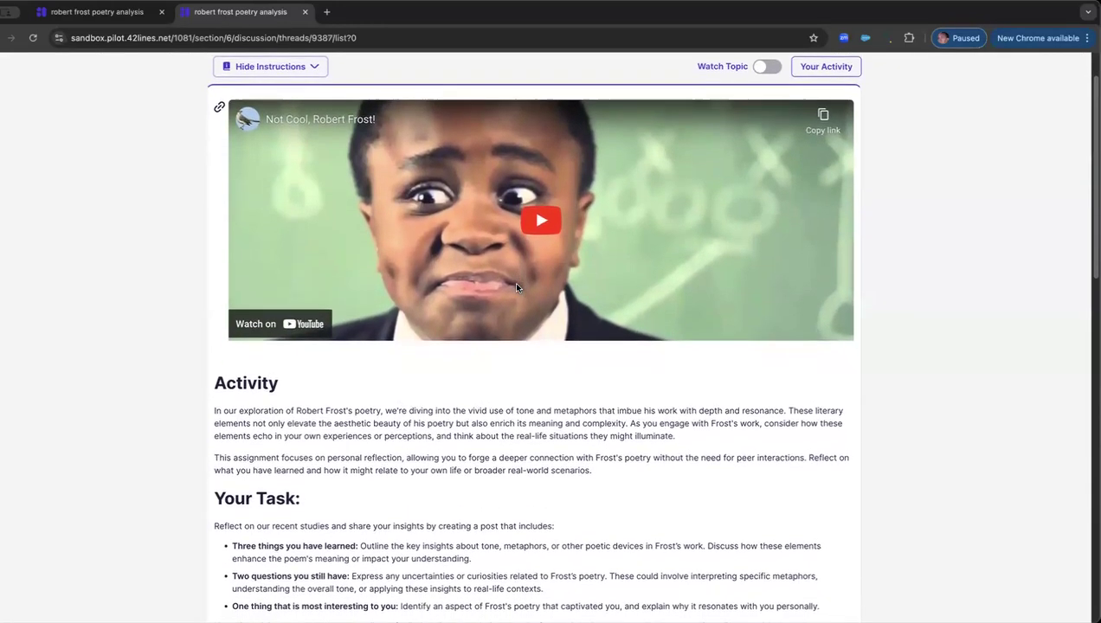
{"action": "scroll", "coordinate": [516, 288], "scroll_direction": "down", "scroll_amount": 5}
{"action": "left_click_drag", "start_coordinate": [240, 257], "coordinate": [522, 501]}
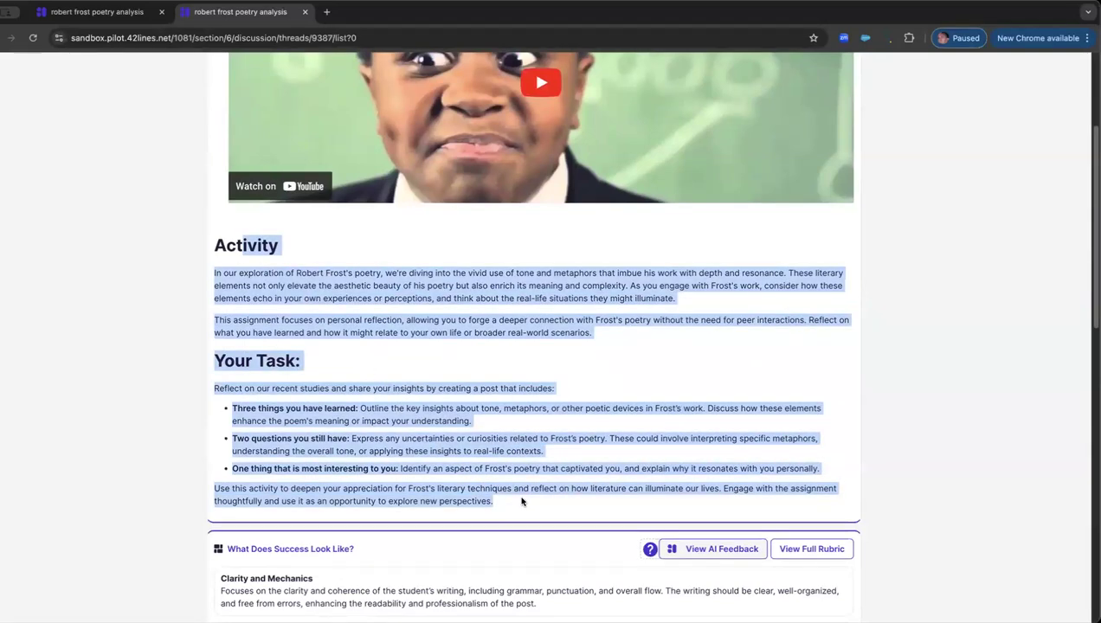
{"action": "left_click", "coordinate": [543, 411]}
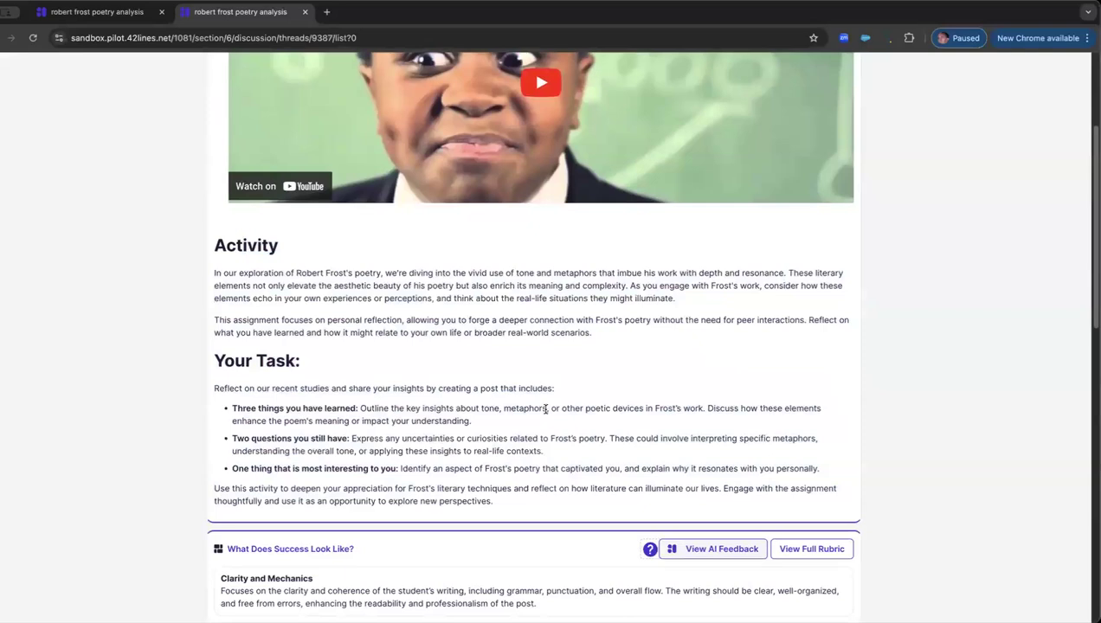
Step: Review the success criteria below the instructions and the post area of the discussion topic
{"action": "scroll", "coordinate": [538, 404], "scroll_direction": "down", "scroll_amount": 5}
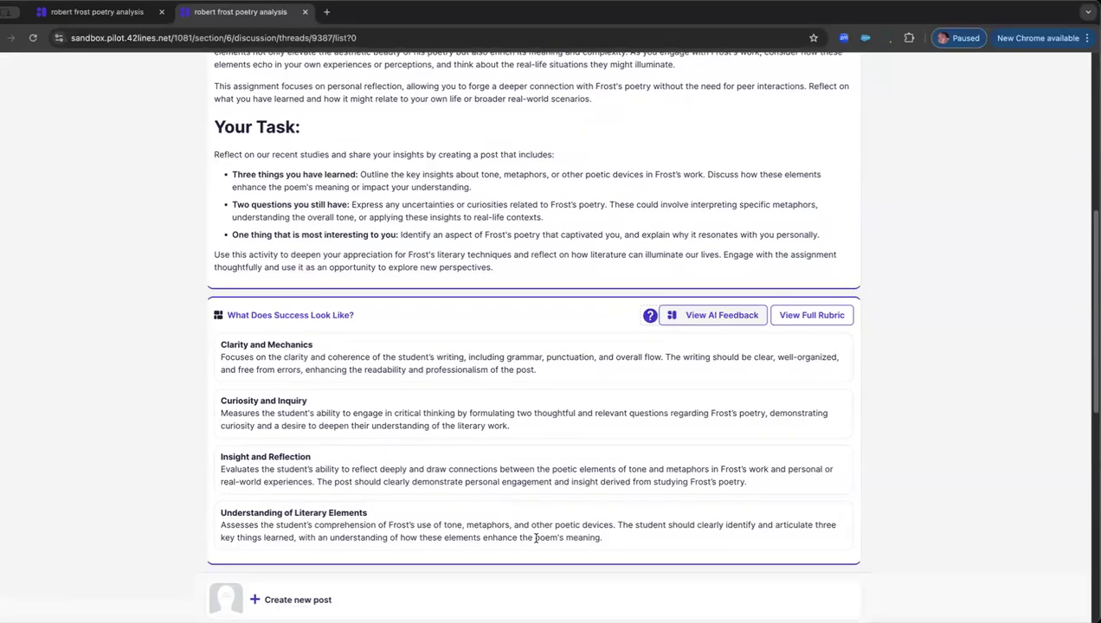
{"action": "scroll", "coordinate": [467, 467], "scroll_direction": "down", "scroll_amount": 1}
{"action": "scroll", "coordinate": [465, 469], "scroll_direction": "down", "scroll_amount": 5}
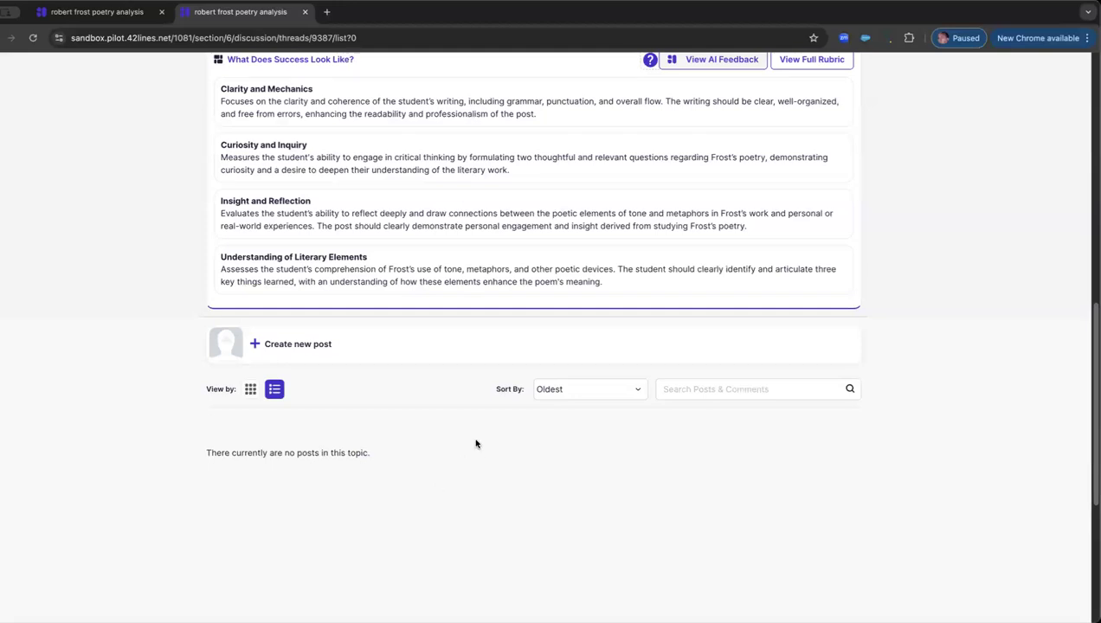
{"action": "scroll", "coordinate": [475, 443], "scroll_direction": "up", "scroll_amount": 5}
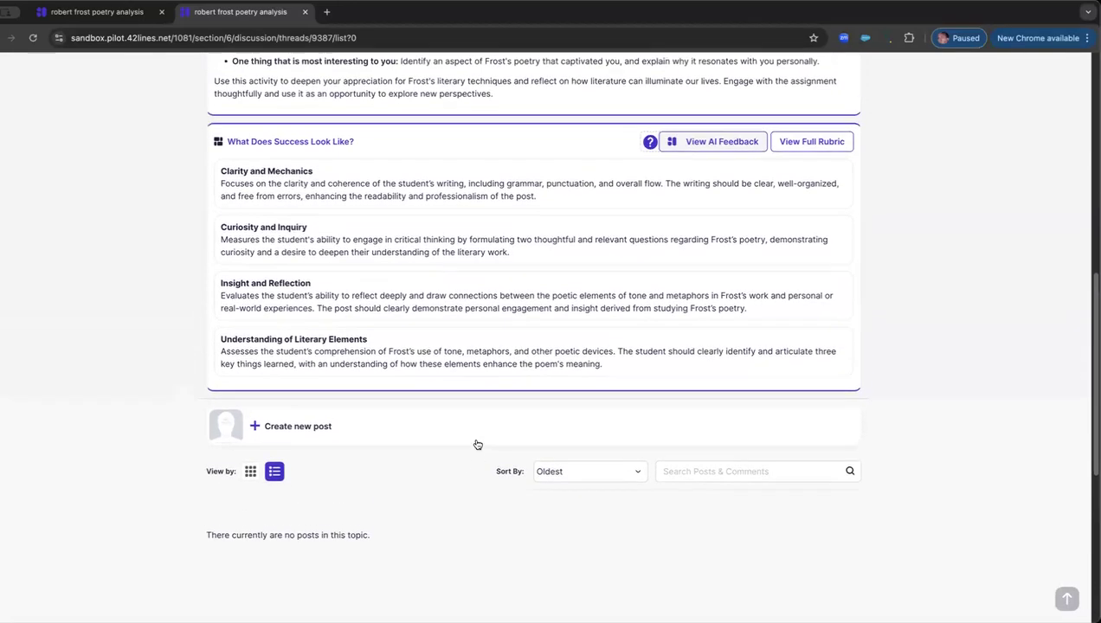
{"action": "scroll", "coordinate": [475, 443], "scroll_direction": "up", "scroll_amount": 1}
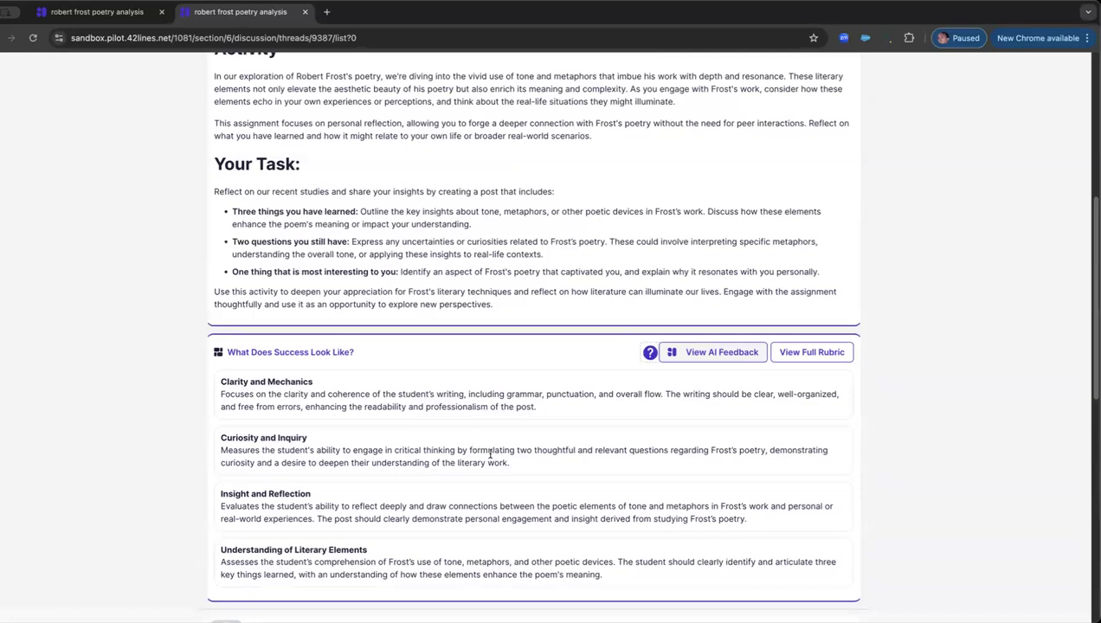
{"action": "scroll", "coordinate": [475, 443], "scroll_direction": "up", "scroll_amount": 3}
{"action": "scroll", "coordinate": [630, 478], "scroll_direction": "down", "scroll_amount": 3}
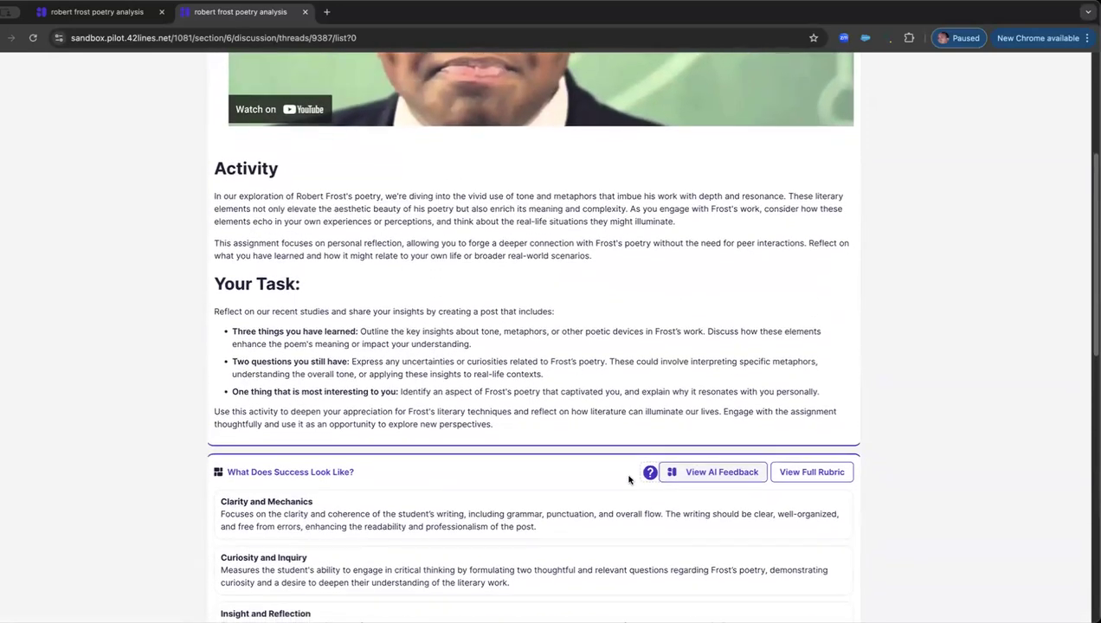
Step: View the full rubric, highlight the Excellent description for Clarity and Mechanics, and close the rubric
{"action": "left_click", "coordinate": [811, 368]}
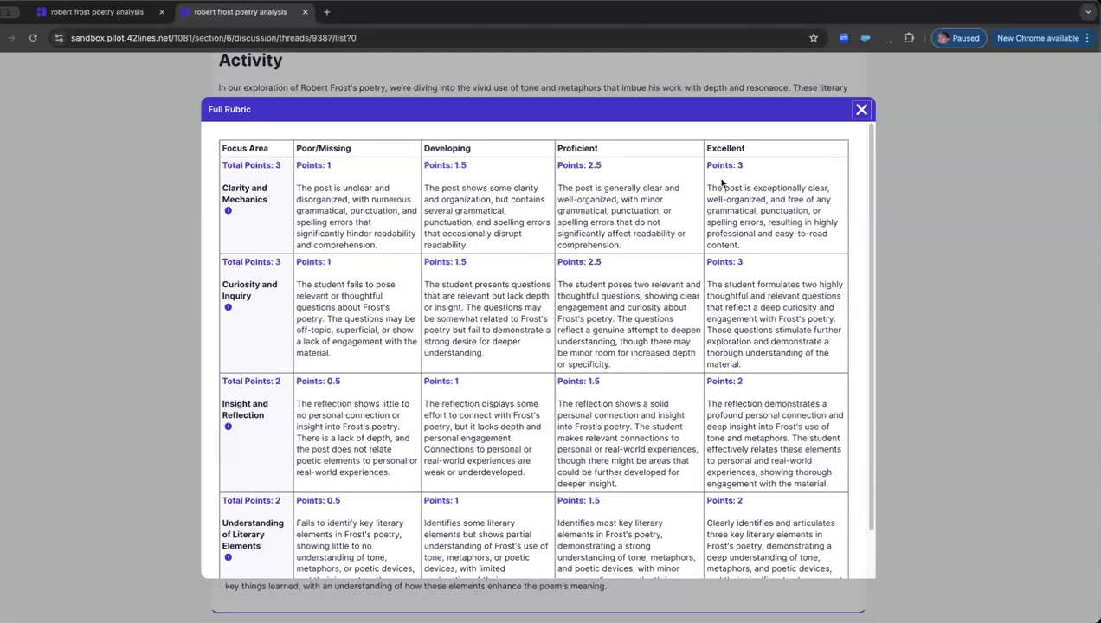
{"action": "left_click_drag", "start_coordinate": [708, 188], "coordinate": [801, 246]}
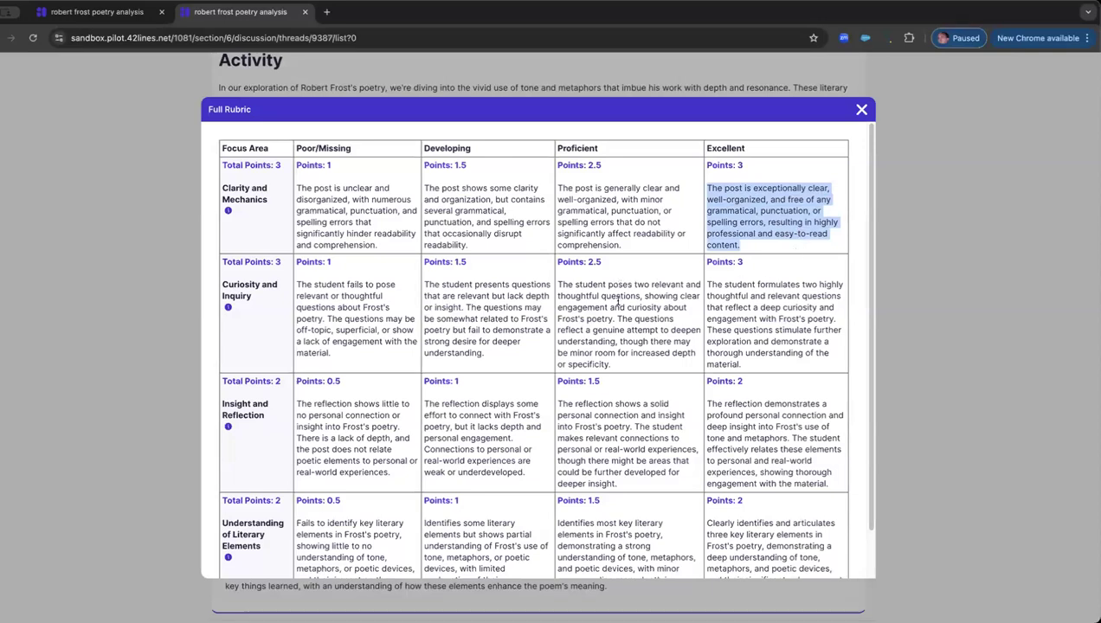
{"action": "left_click", "coordinate": [862, 112]}
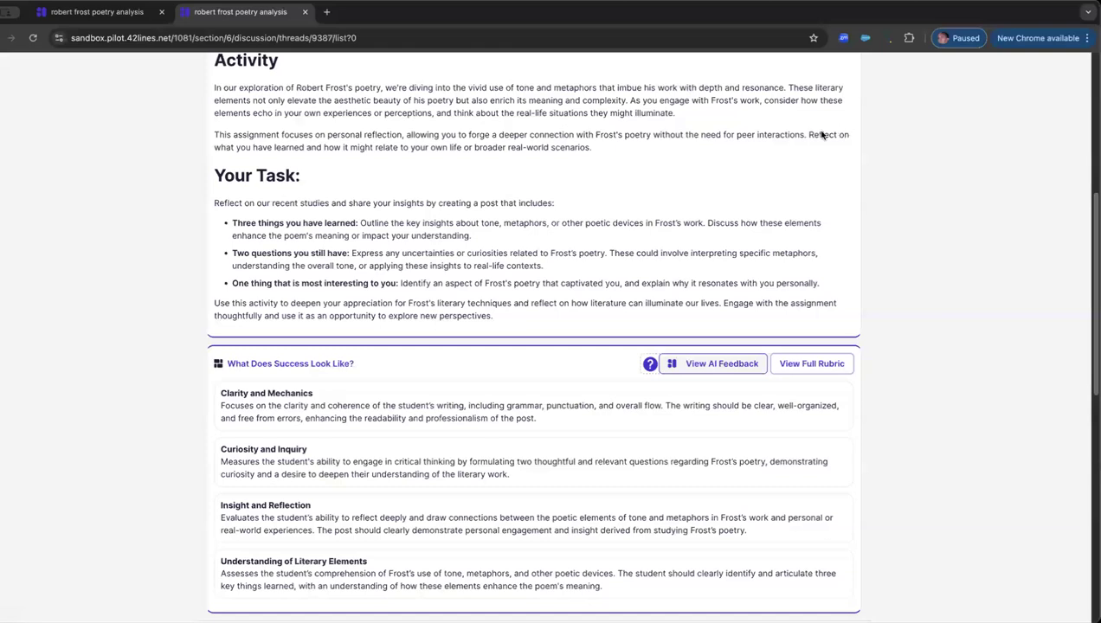
Step: Create a new post and paste the copied poor example response into its text body
{"action": "scroll", "coordinate": [762, 183], "scroll_direction": "down", "scroll_amount": 3}
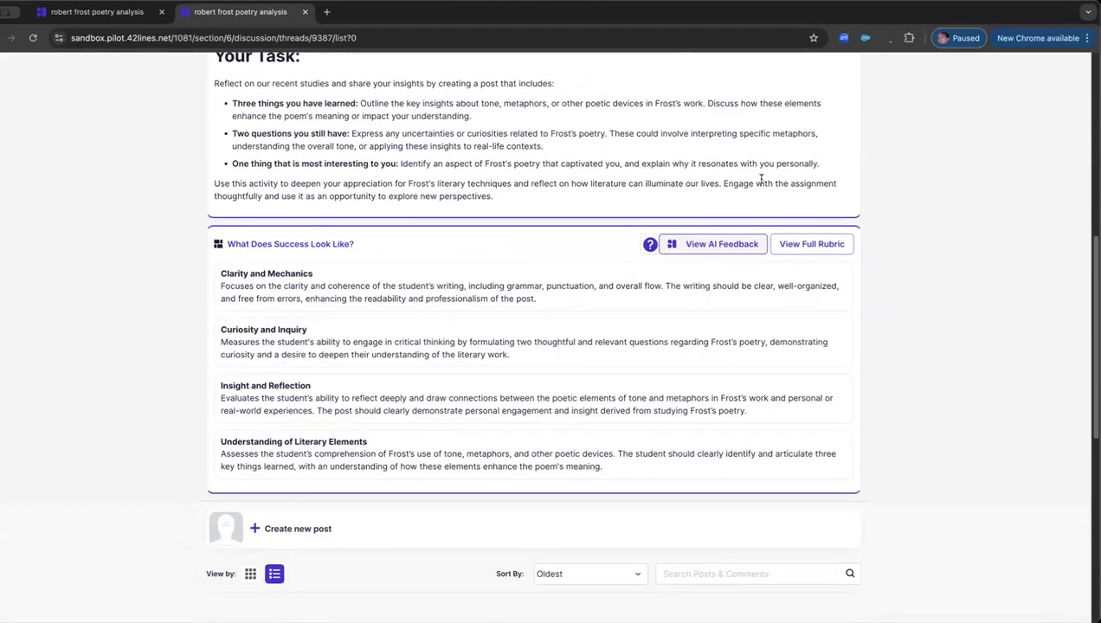
{"action": "left_click", "coordinate": [310, 529]}
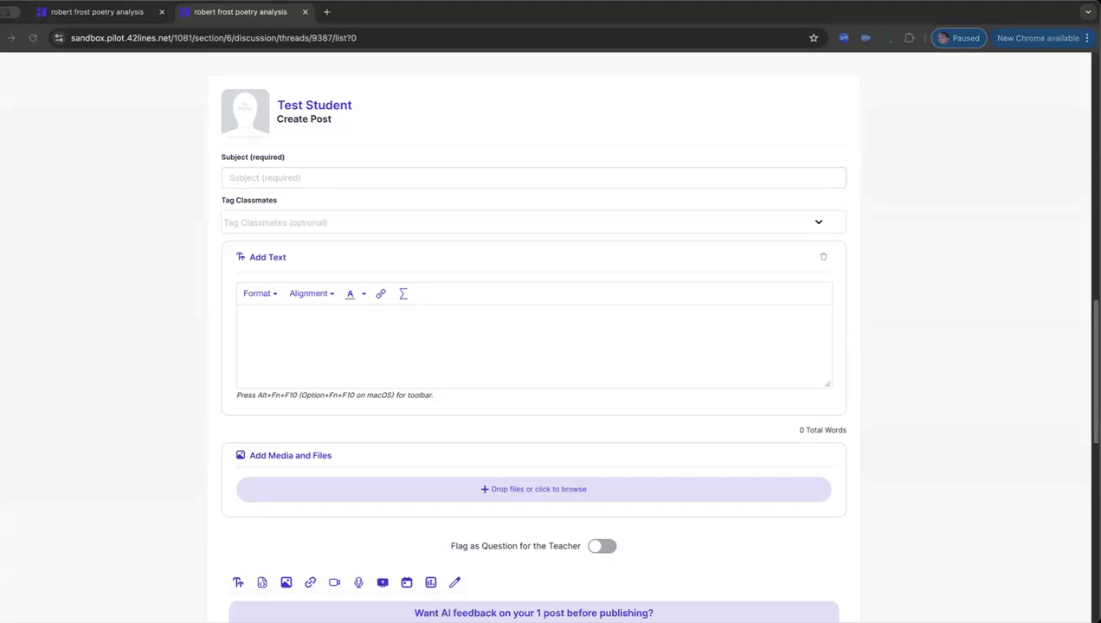
{"action": "left_click", "coordinate": [682, 336]}
{"action": "left_click", "coordinate": [686, 338]}
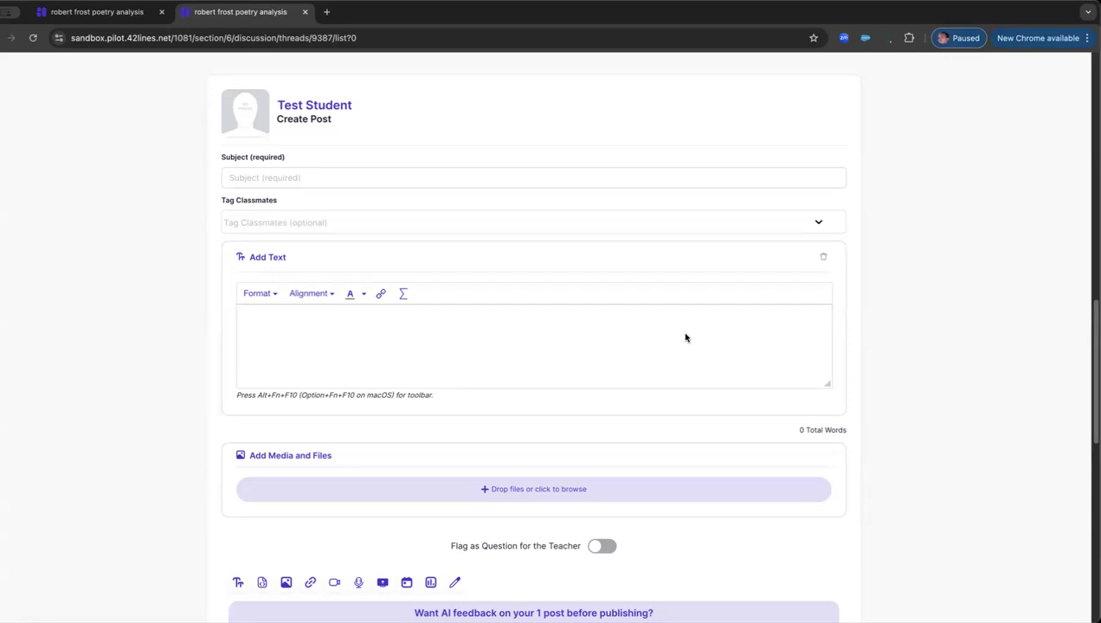
{"action": "type", "text": "Here's an example of a poor response to the assignment: --- **Three things I have learned:** 1. Frost uses metaphors in his poems, like in *\"The Road Not Taken.\"* The road is a metaphor for choices in life, I think. 2. The tone in his poems can be different. Sometimes it seems sad, but other times it's not. 3. Nature is important in his poems, but I'm not sure why. **Two questions I still have:** 1. What does the snow mean in *\"Stopping by Woods on a Snowy Evening?\"* 2. Why does Frost write so much about nature? **One thing that is most interesting to me:** I like that Frost writes about nature a lot. --- This response lacks depth, is overly vague, and doesn't provide much personal reflection or specific insight into Frost's use of tone and metaphors. It also doesn't engage critically with the text or reflect much thought."}
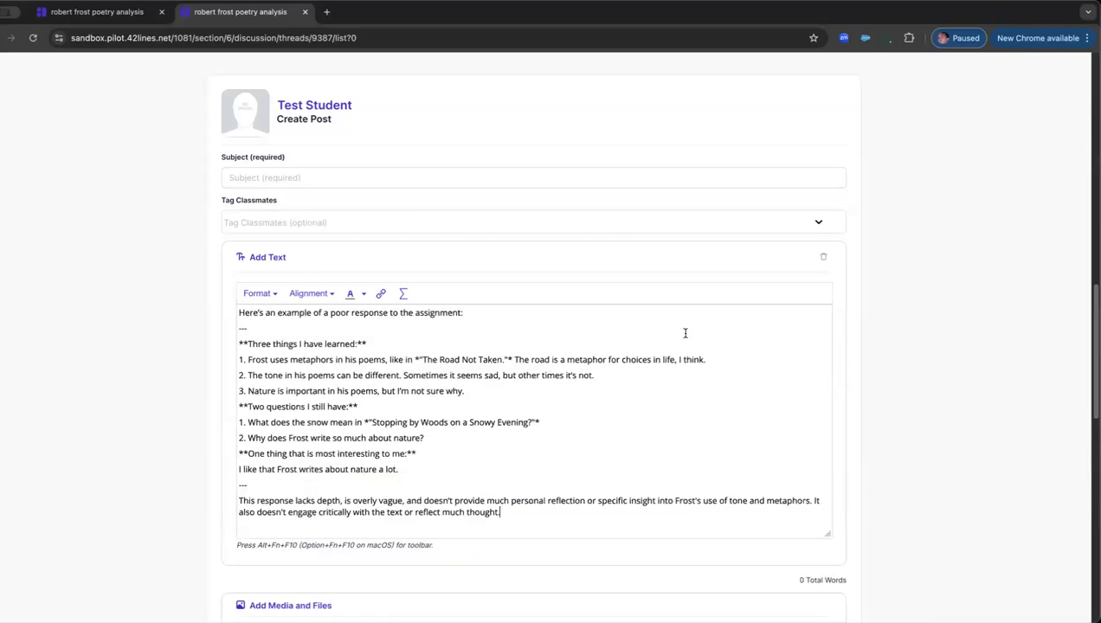
Step: Look over the pasted draft and request AI feedback on it before publishing
{"action": "scroll", "coordinate": [693, 358], "scroll_direction": "down", "scroll_amount": 2}
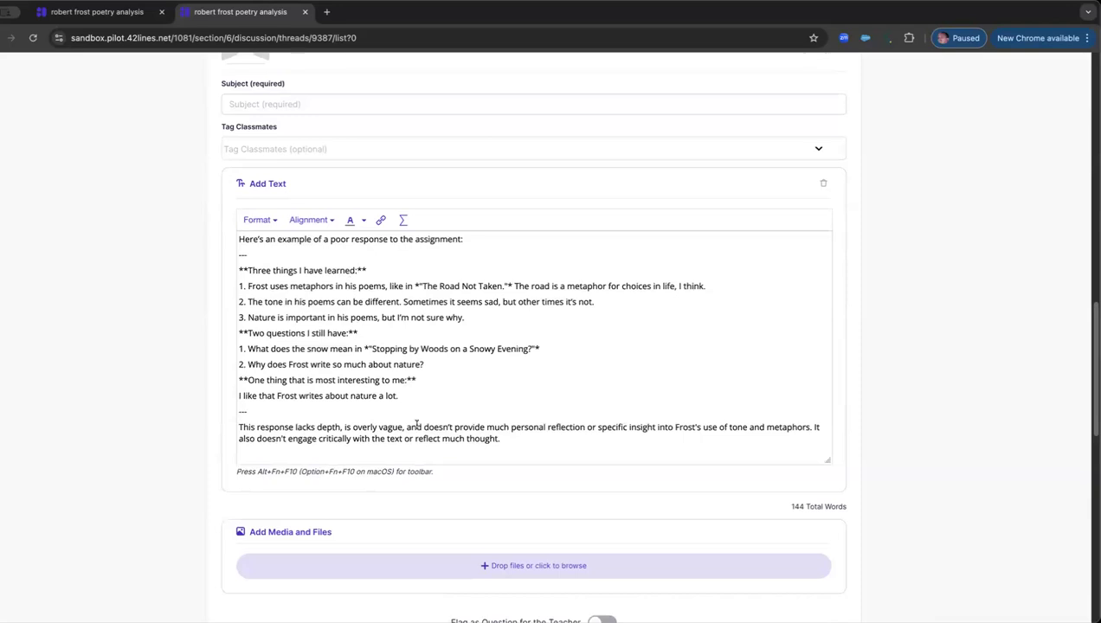
{"action": "scroll", "coordinate": [404, 418], "scroll_direction": "down", "scroll_amount": 4}
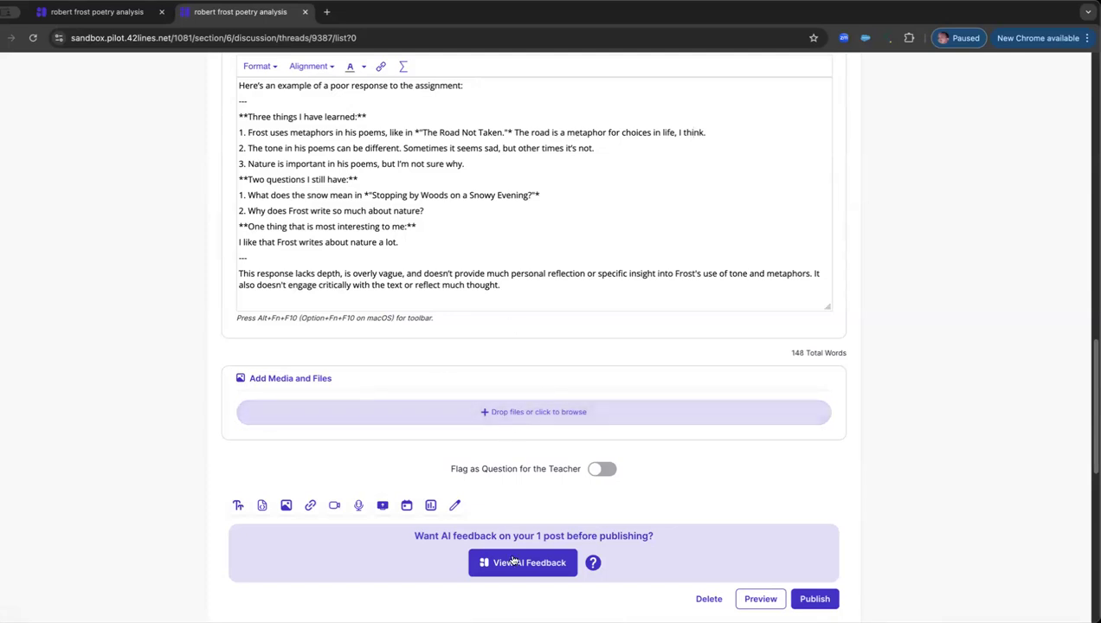
{"action": "left_click_drag", "start_coordinate": [255, 105], "coordinate": [385, 286]}
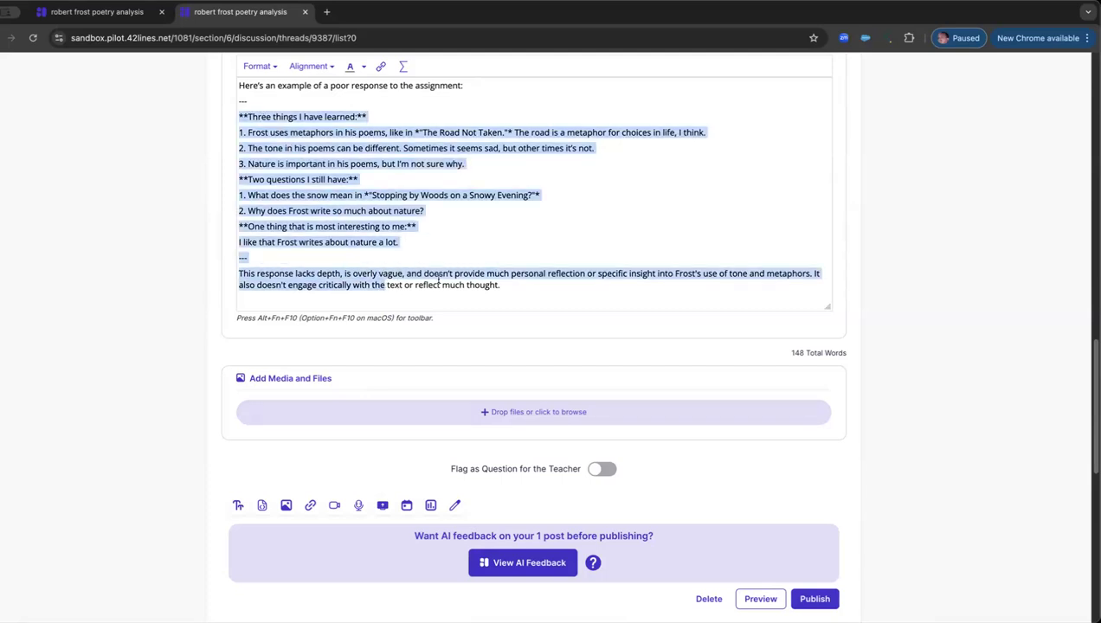
{"action": "scroll", "coordinate": [440, 277], "scroll_direction": "up", "scroll_amount": 1}
{"action": "scroll", "coordinate": [440, 277], "scroll_direction": "down", "scroll_amount": 1}
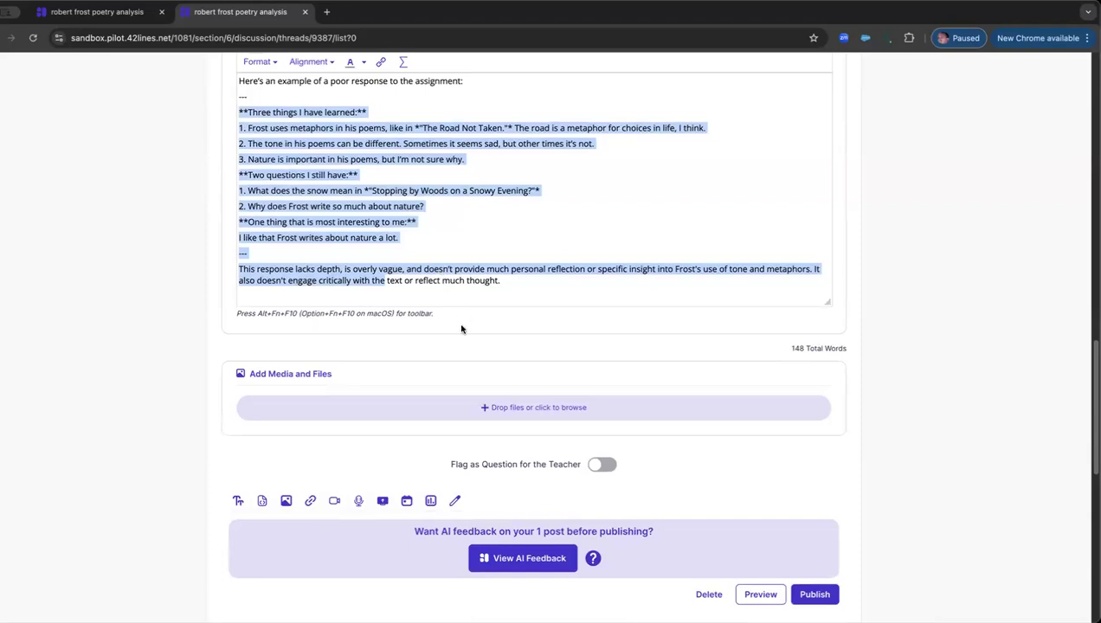
{"action": "left_click", "coordinate": [521, 559]}
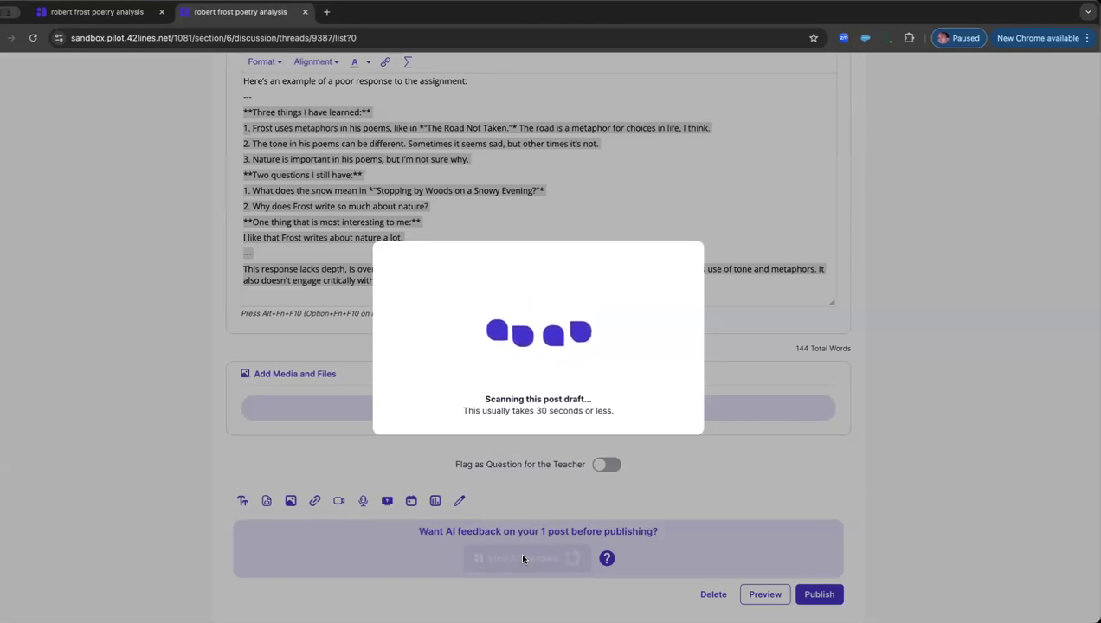
Step: Examine the AI feedback ratings for each criterion and expand the Clarity and Mechanics rubric description
{"action": "scroll", "coordinate": [482, 444], "scroll_direction": "up", "scroll_amount": 2}
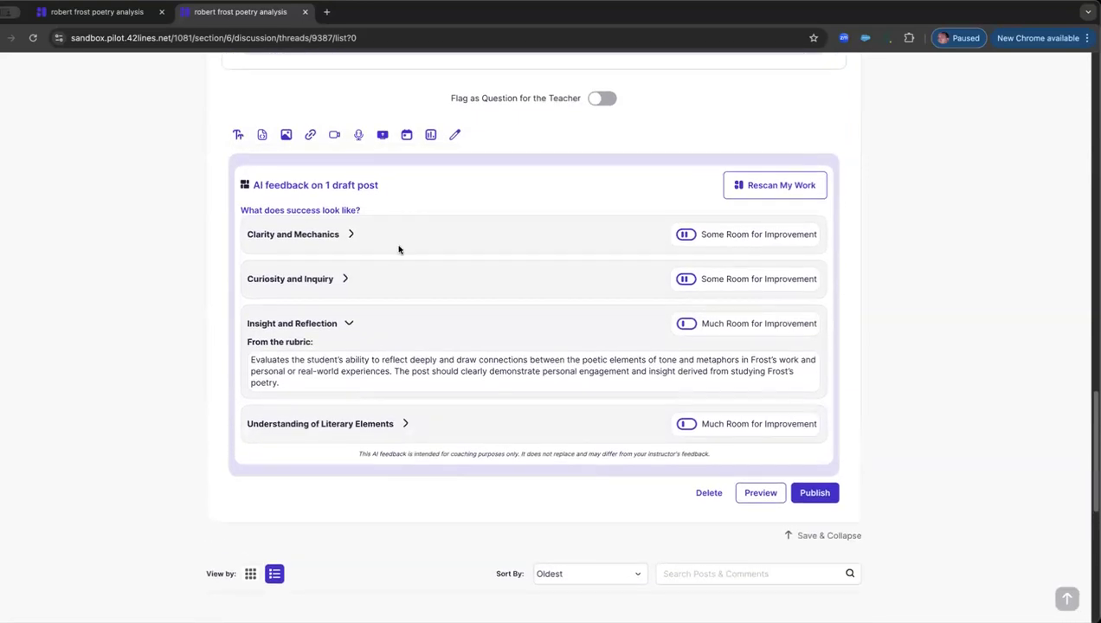
{"action": "left_click_drag", "start_coordinate": [700, 234], "coordinate": [747, 234]}
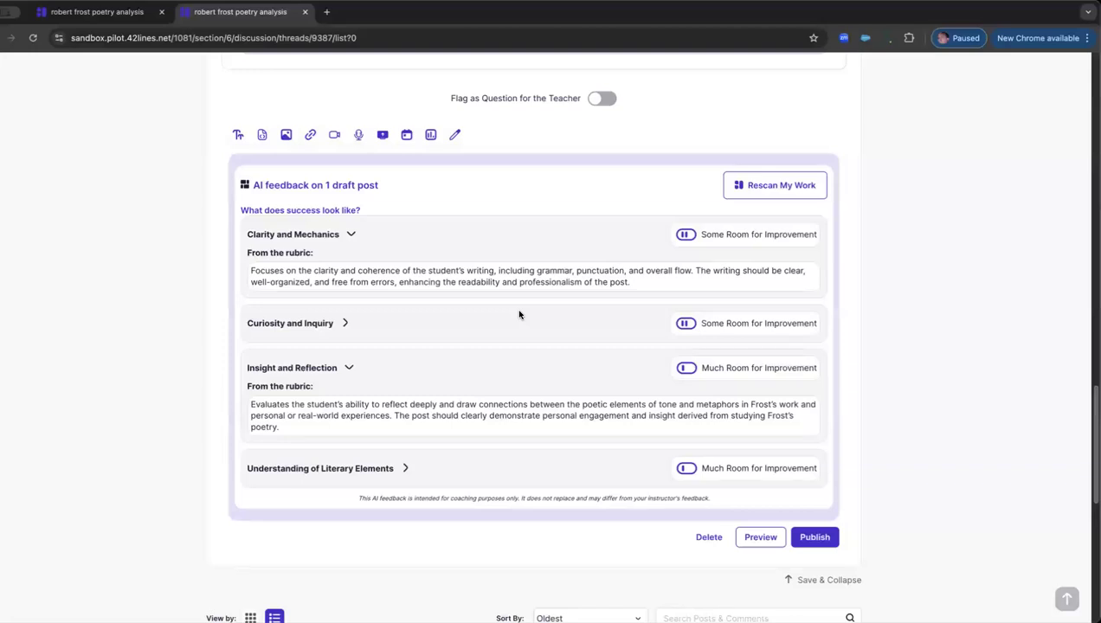
{"action": "scroll", "coordinate": [519, 315], "scroll_direction": "up", "scroll_amount": 1}
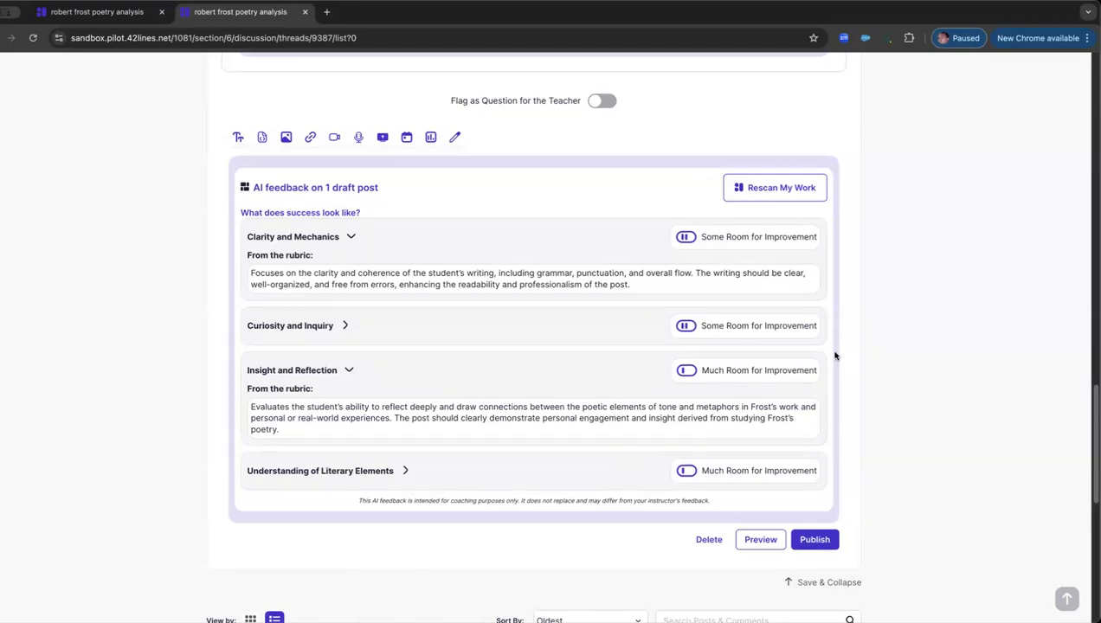
Step: Replace the entire post text with the copied improved response reflecting on Robert Frost's poetry
{"action": "scroll", "coordinate": [794, 338], "scroll_direction": "up", "scroll_amount": 8}
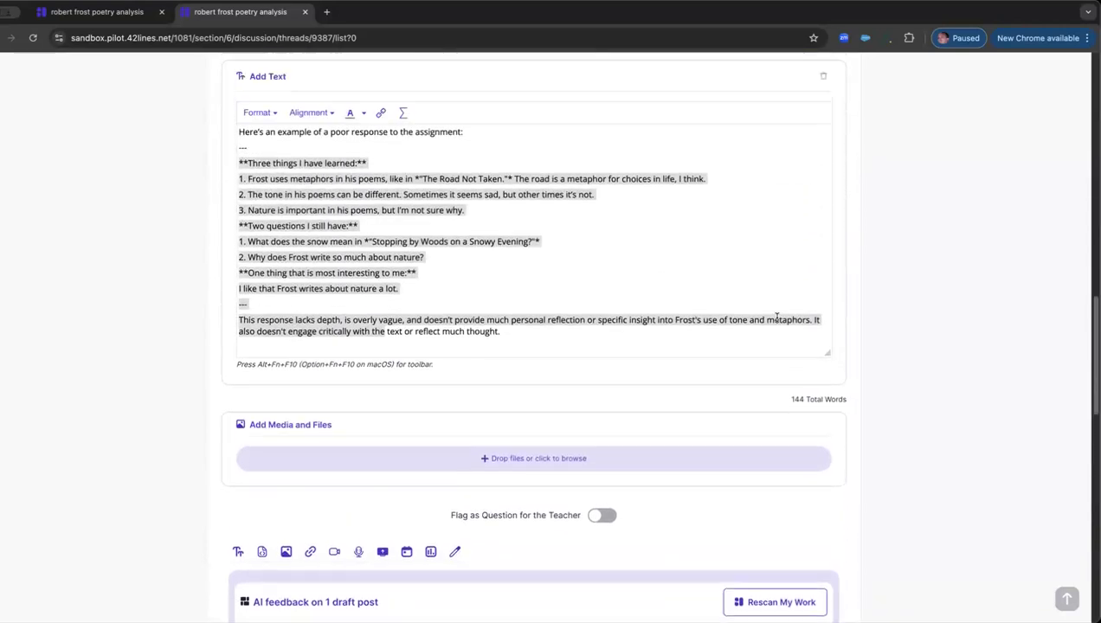
{"action": "left_click", "coordinate": [664, 274]}
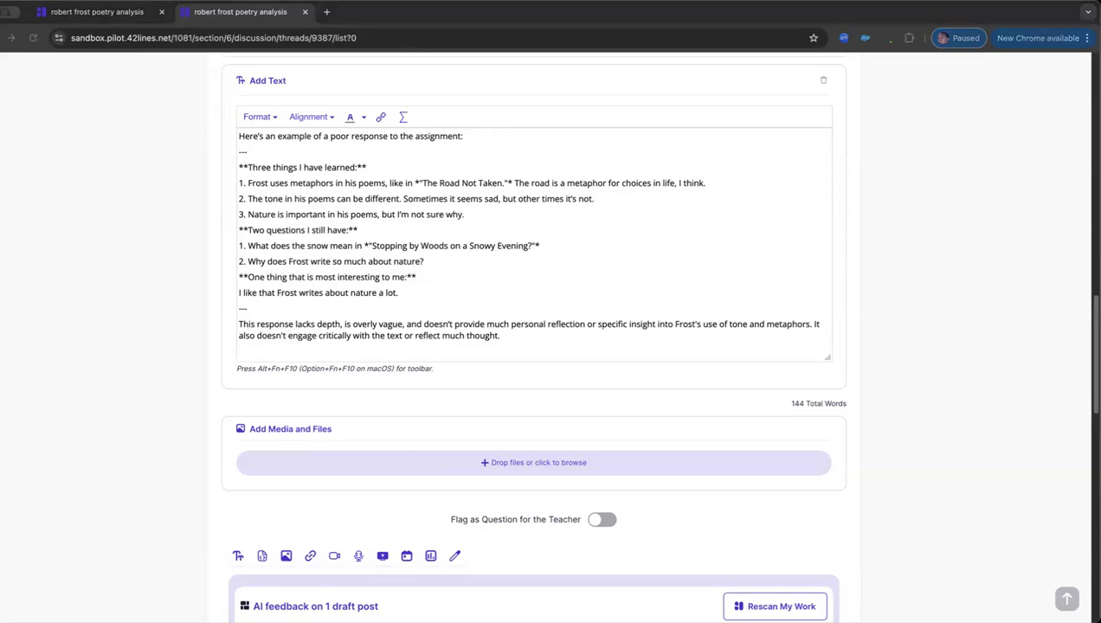
{"action": "left_click", "coordinate": [635, 269]}
{"action": "key", "text": "super+a"}
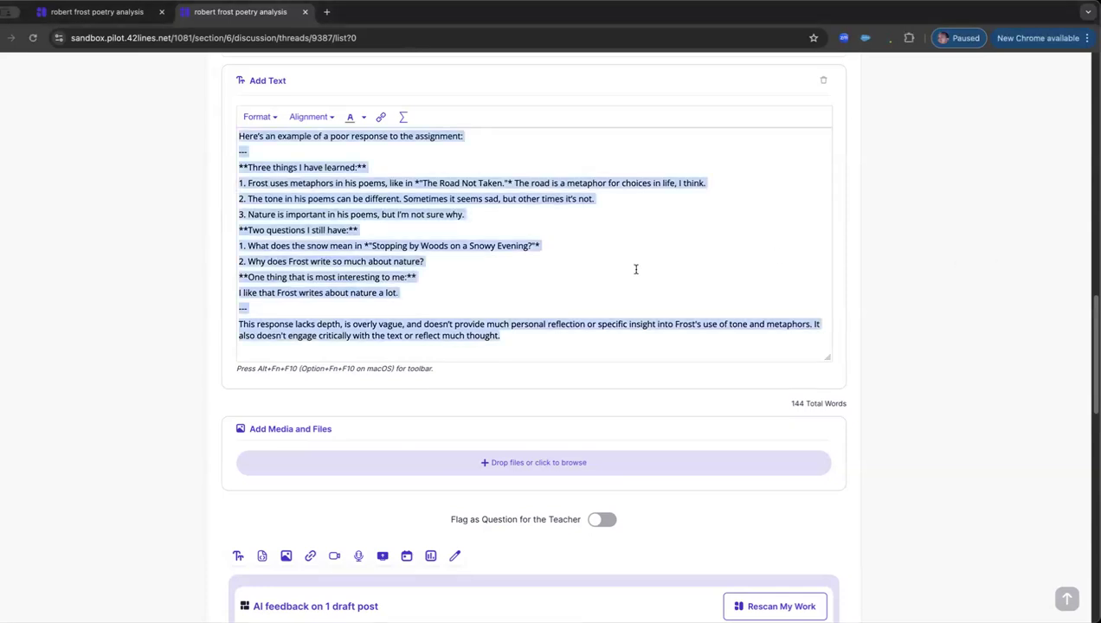
{"action": "key", "text": "super+v"}
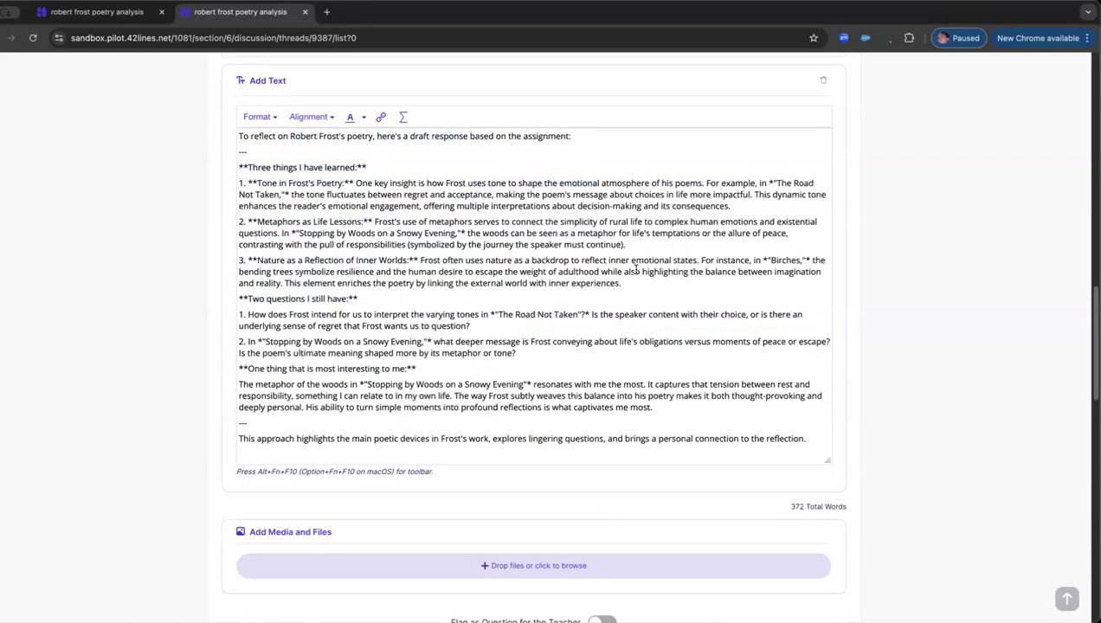
Step: Rescan the revised draft for AI feedback and check the trend indicators beside the rubric criteria
{"action": "scroll", "coordinate": [690, 279], "scroll_direction": "down", "scroll_amount": 5}
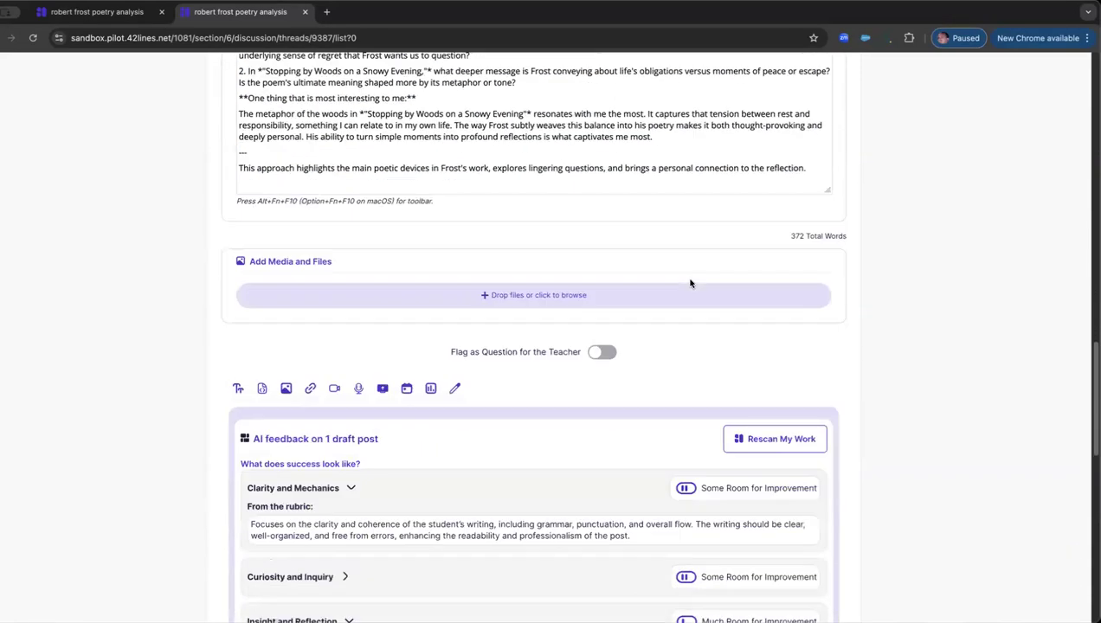
{"action": "left_click", "coordinate": [765, 289]}
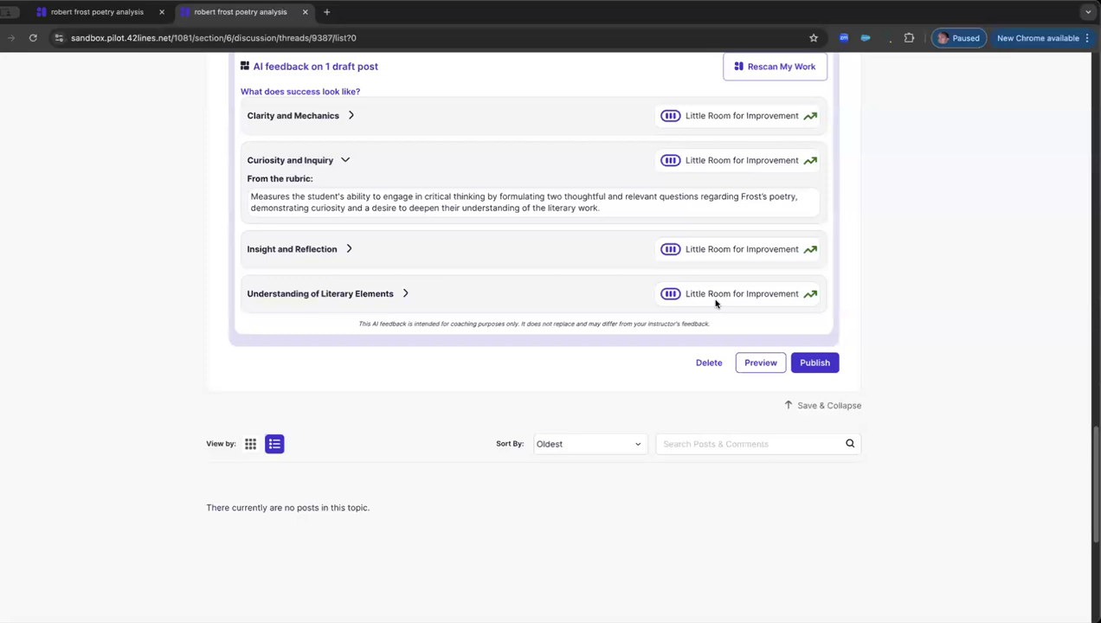
{"action": "scroll", "coordinate": [715, 302], "scroll_direction": "up", "scroll_amount": 3}
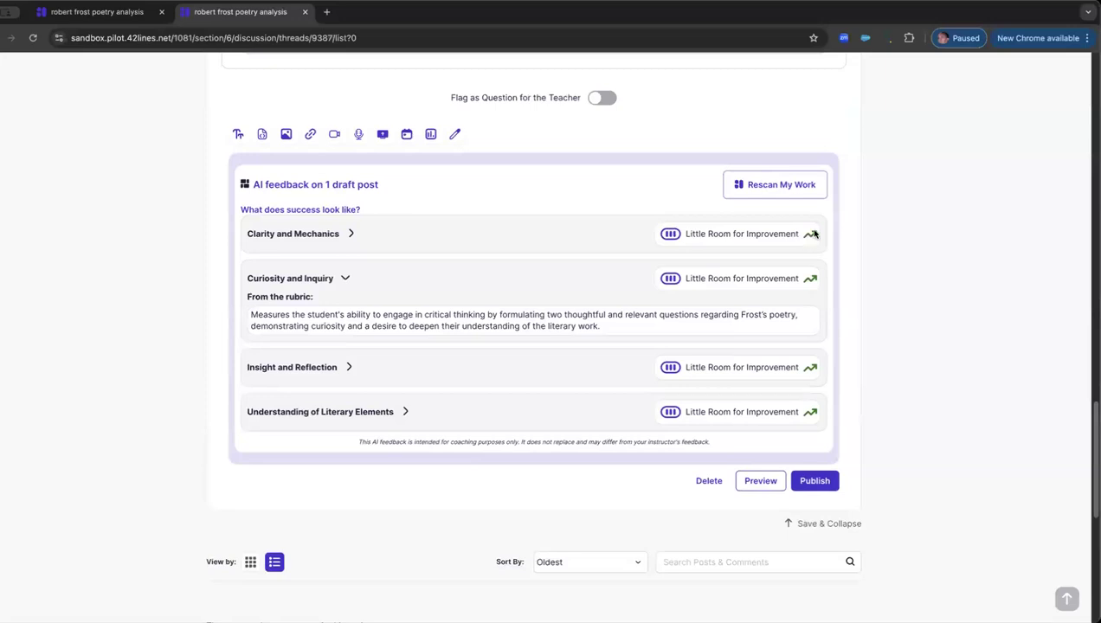
{"action": "mouse_move", "coordinate": [814, 234]}
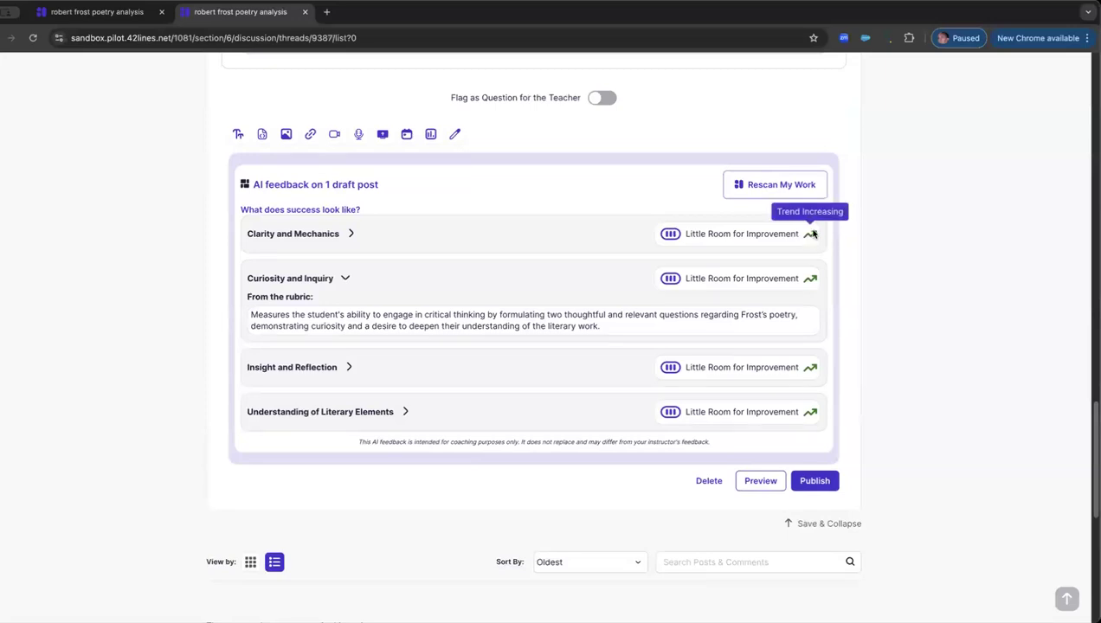
{"action": "mouse_move", "coordinate": [814, 369]}
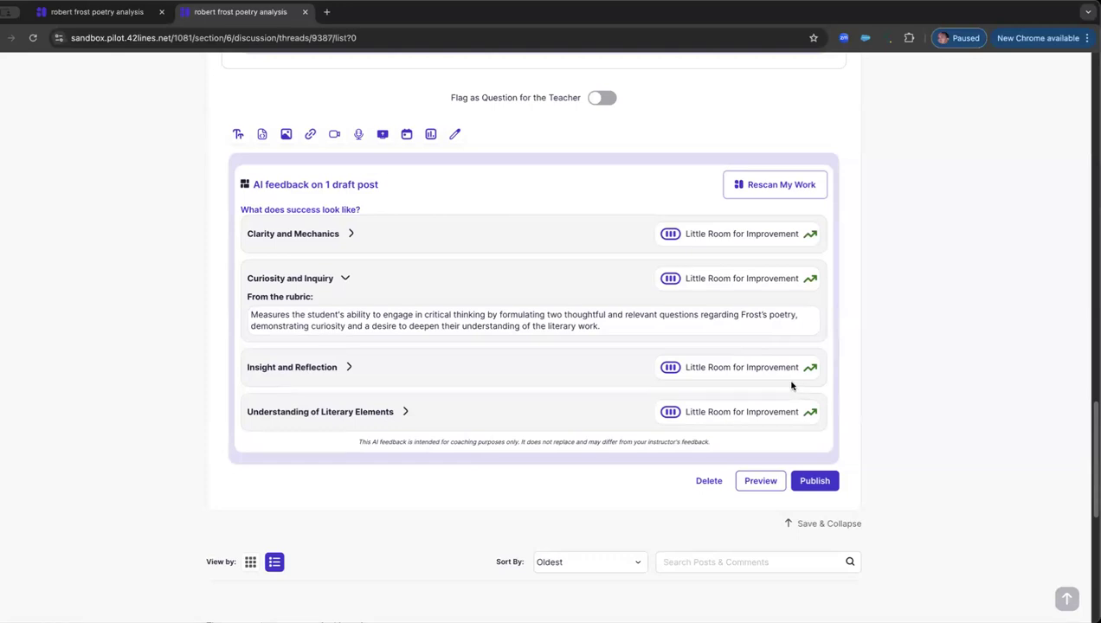
{"action": "scroll", "coordinate": [791, 386], "scroll_direction": "up", "scroll_amount": 5}
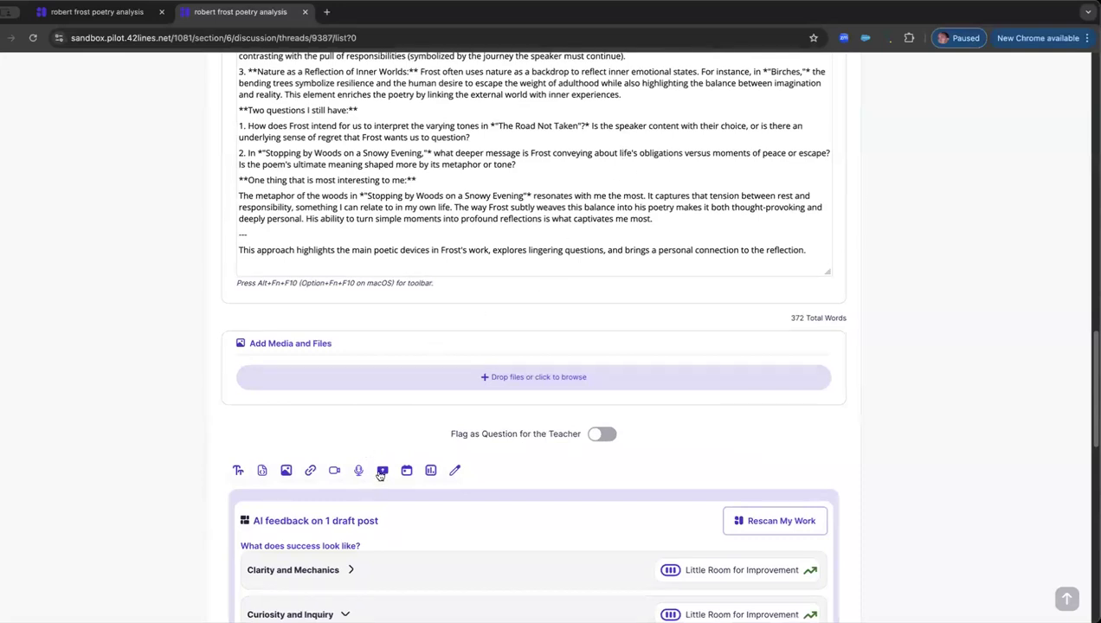
Step: Add a video recording to the post and record a webcam clip of about 20 seconds
{"action": "left_click", "coordinate": [335, 472]}
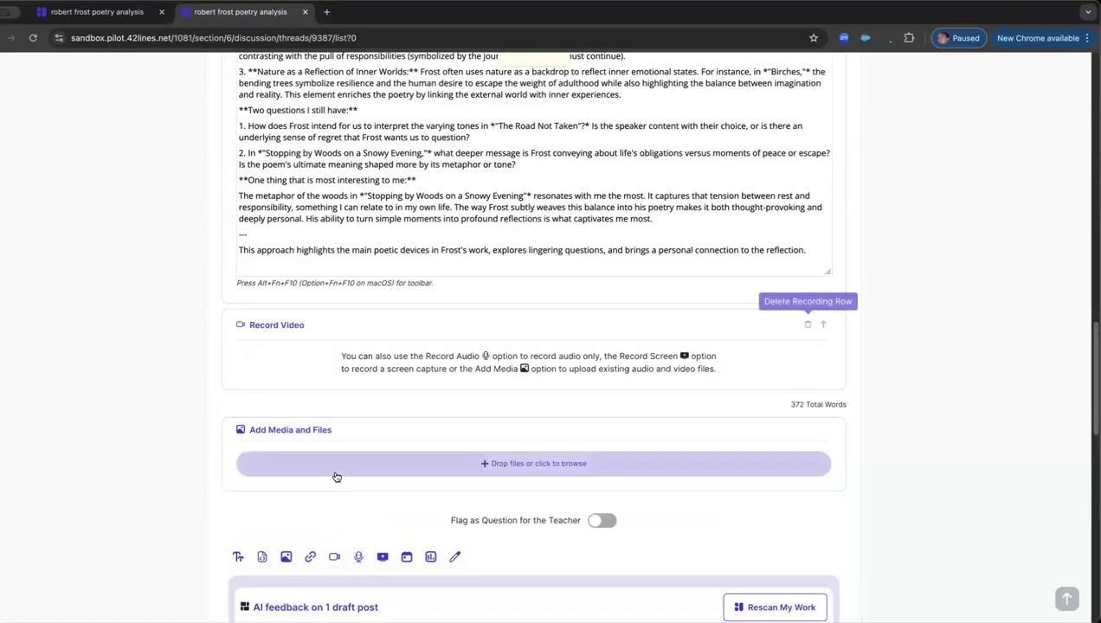
{"action": "scroll", "coordinate": [430, 389], "scroll_direction": "down", "scroll_amount": 2}
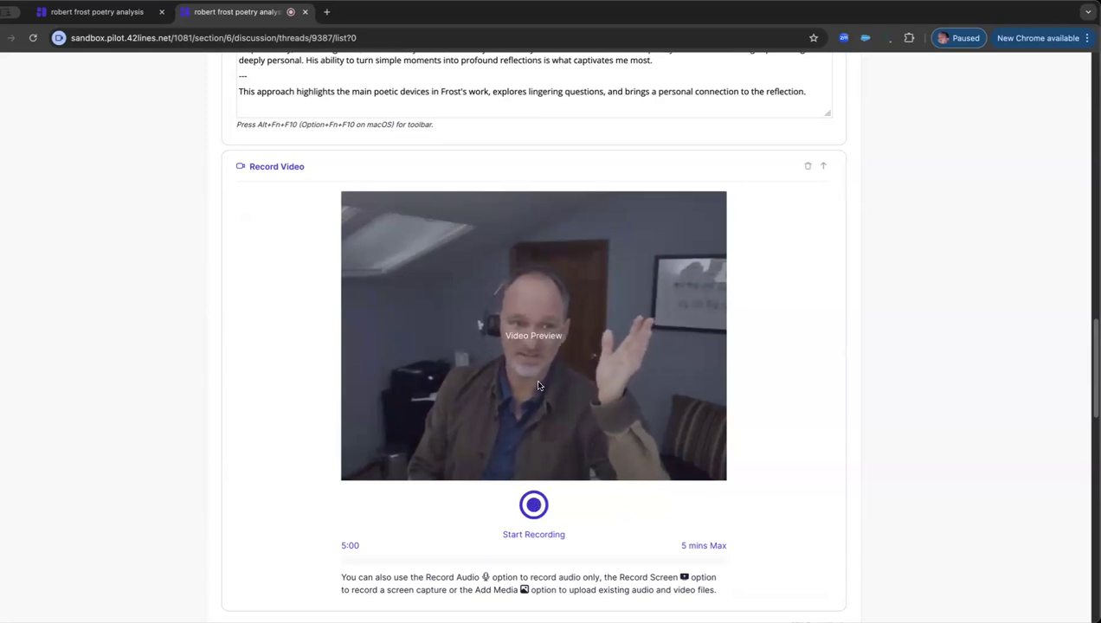
{"action": "scroll", "coordinate": [507, 325], "scroll_direction": "up", "scroll_amount": 5}
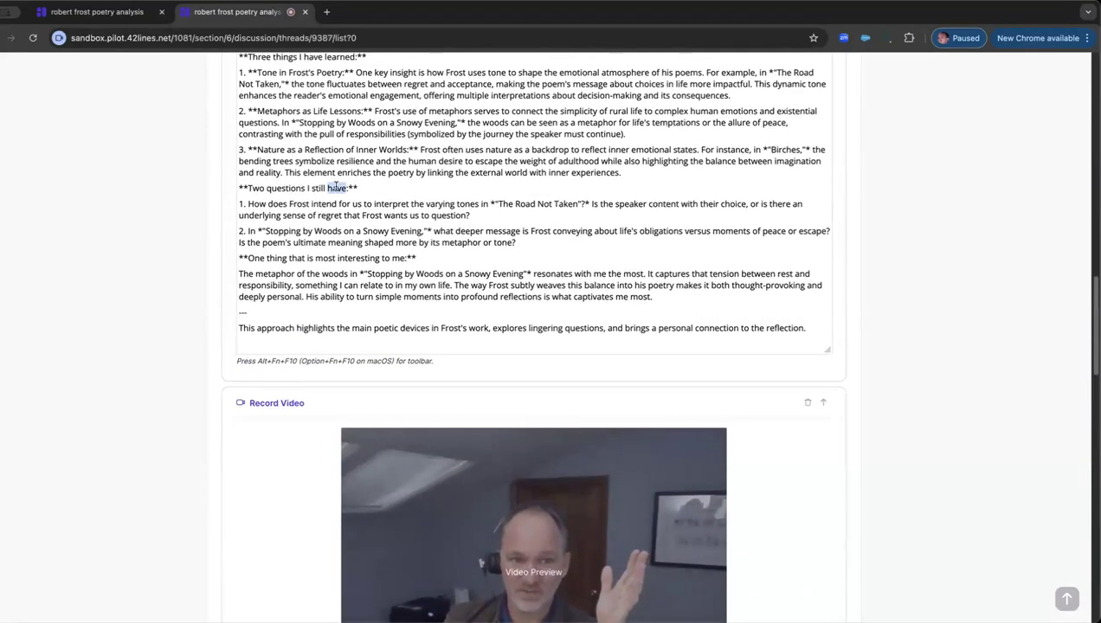
{"action": "triple_click", "coordinate": [337, 187]}
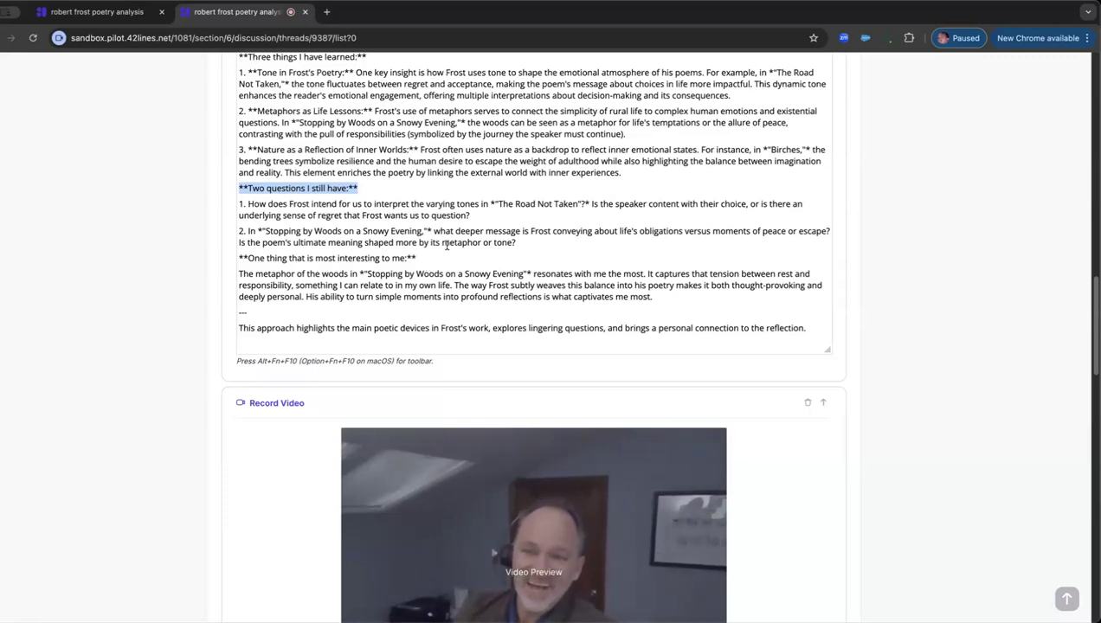
{"action": "scroll", "coordinate": [496, 295], "scroll_direction": "down", "scroll_amount": 1}
{"action": "scroll", "coordinate": [496, 295], "scroll_direction": "down", "scroll_amount": 5}
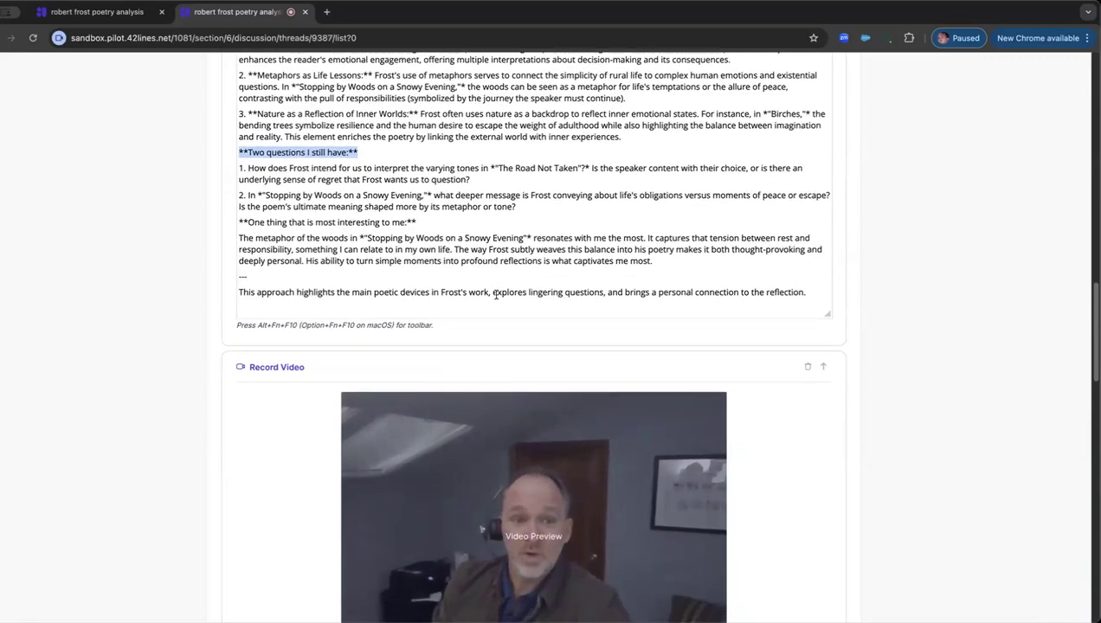
{"action": "scroll", "coordinate": [496, 298], "scroll_direction": "down", "scroll_amount": 2}
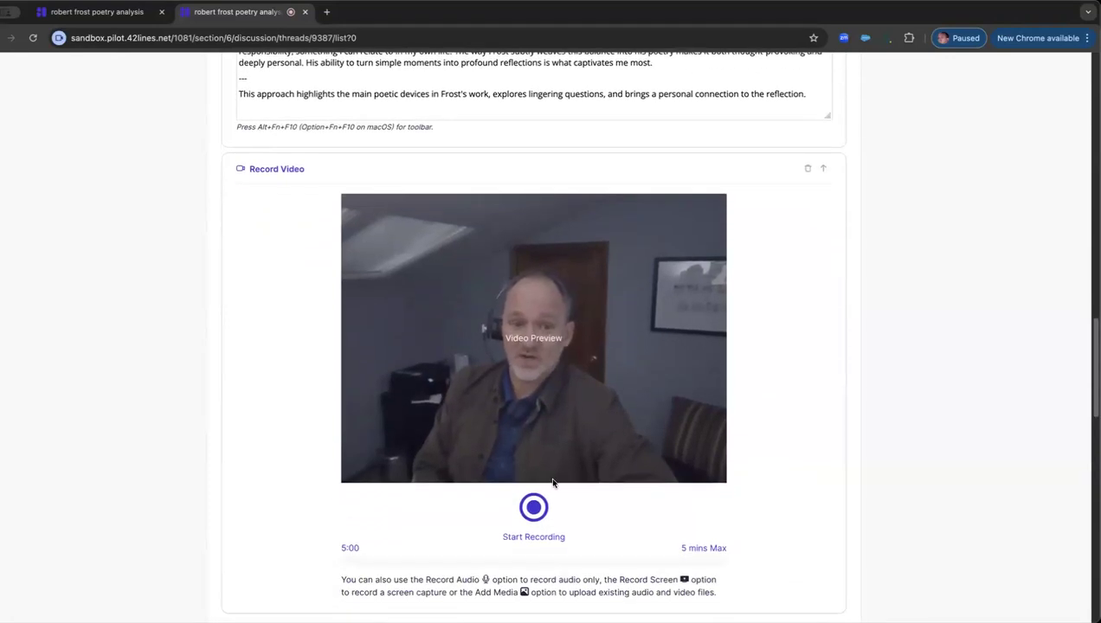
{"action": "left_click", "coordinate": [533, 510]}
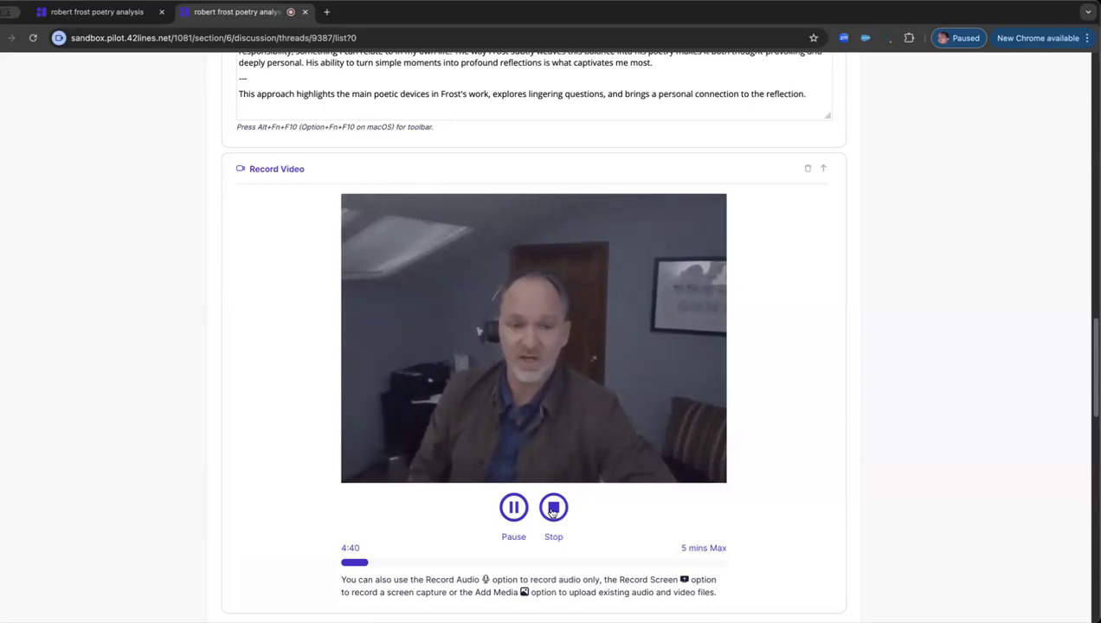
{"action": "left_click", "coordinate": [554, 509]}
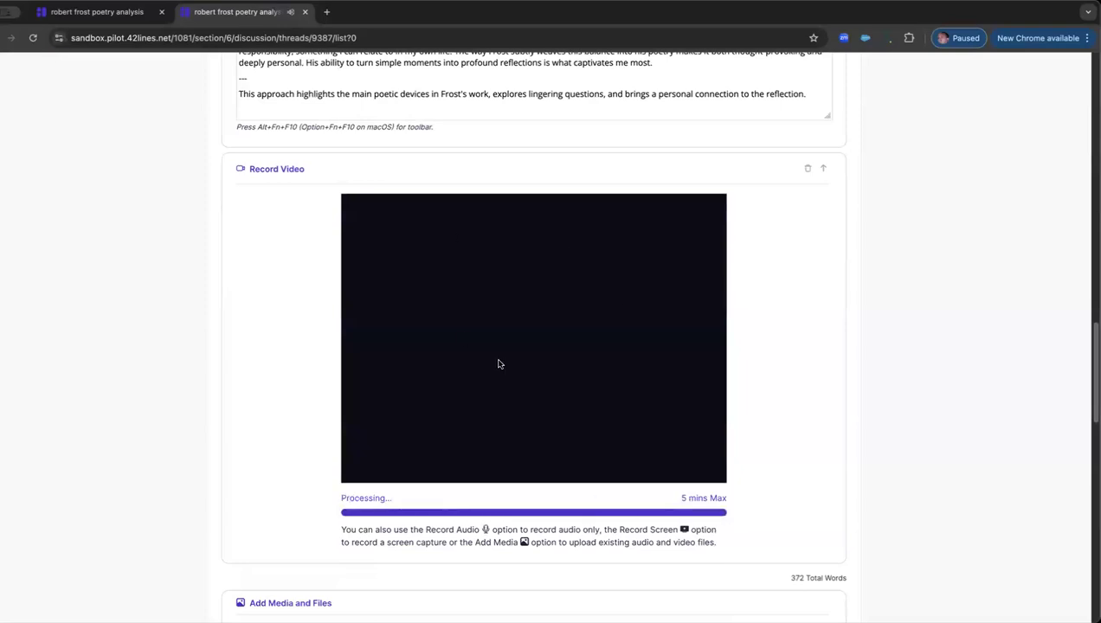
Step: Look over the recorded video and the AI feedback ratings below the draft, and try to publish the post
{"action": "scroll", "coordinate": [511, 349], "scroll_direction": "down", "scroll_amount": 2}
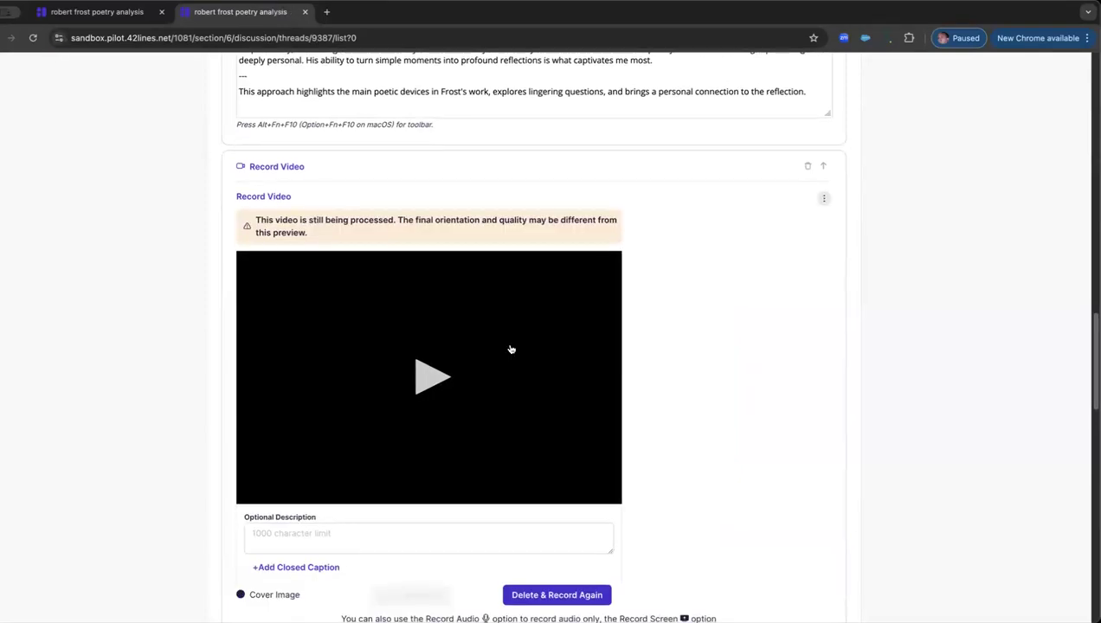
{"action": "scroll", "coordinate": [511, 349], "scroll_direction": "down", "scroll_amount": 2}
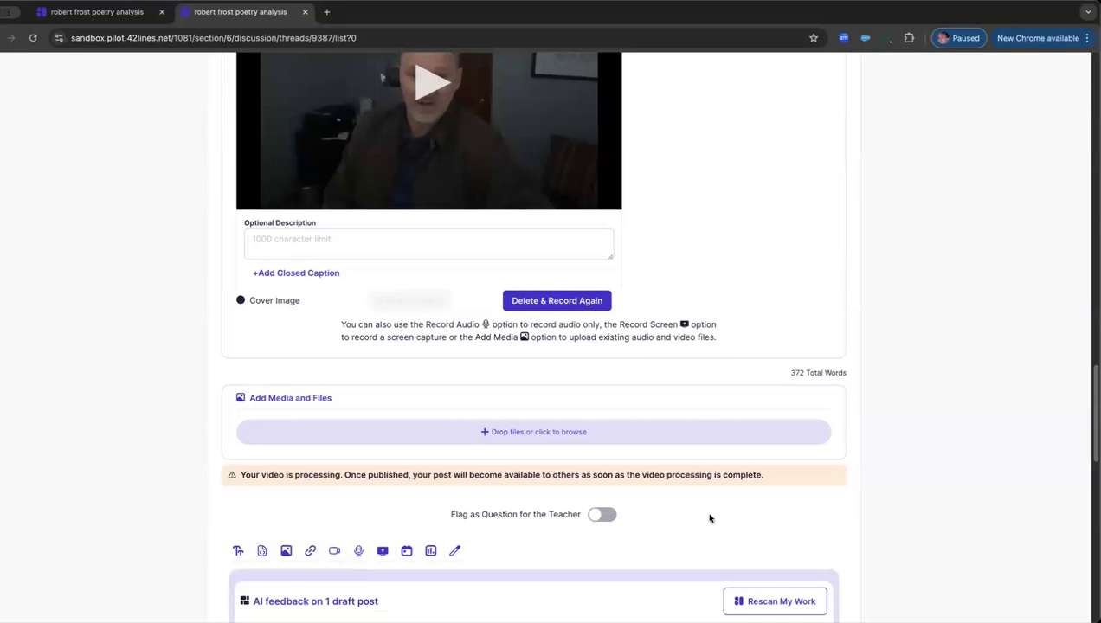
{"action": "scroll", "coordinate": [710, 519], "scroll_direction": "down", "scroll_amount": 5}
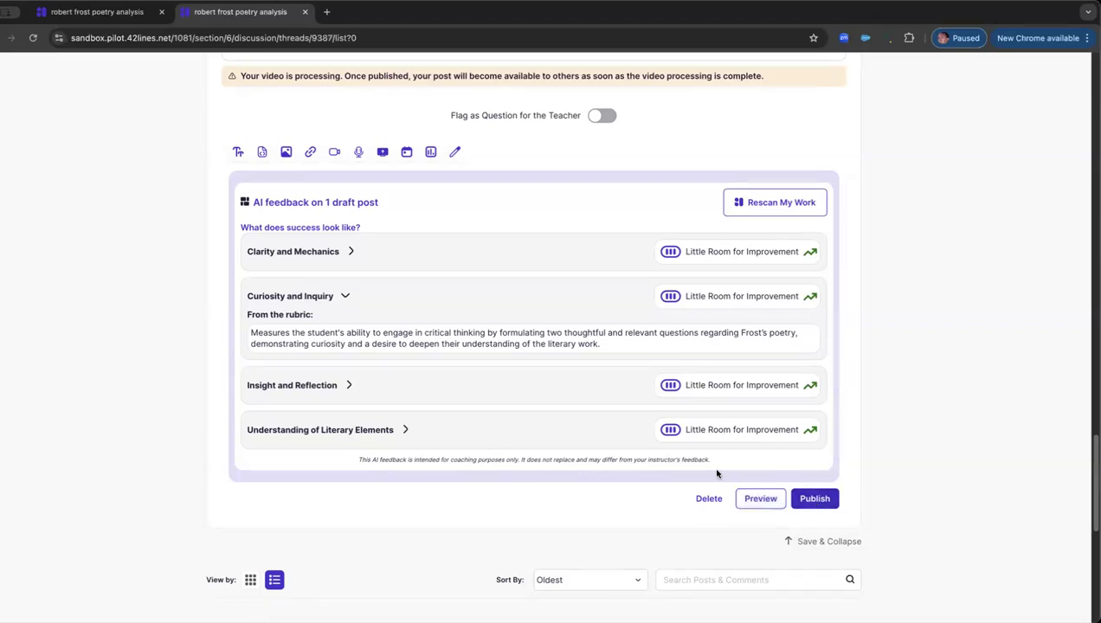
{"action": "scroll", "coordinate": [717, 475], "scroll_direction": "up", "scroll_amount": 1}
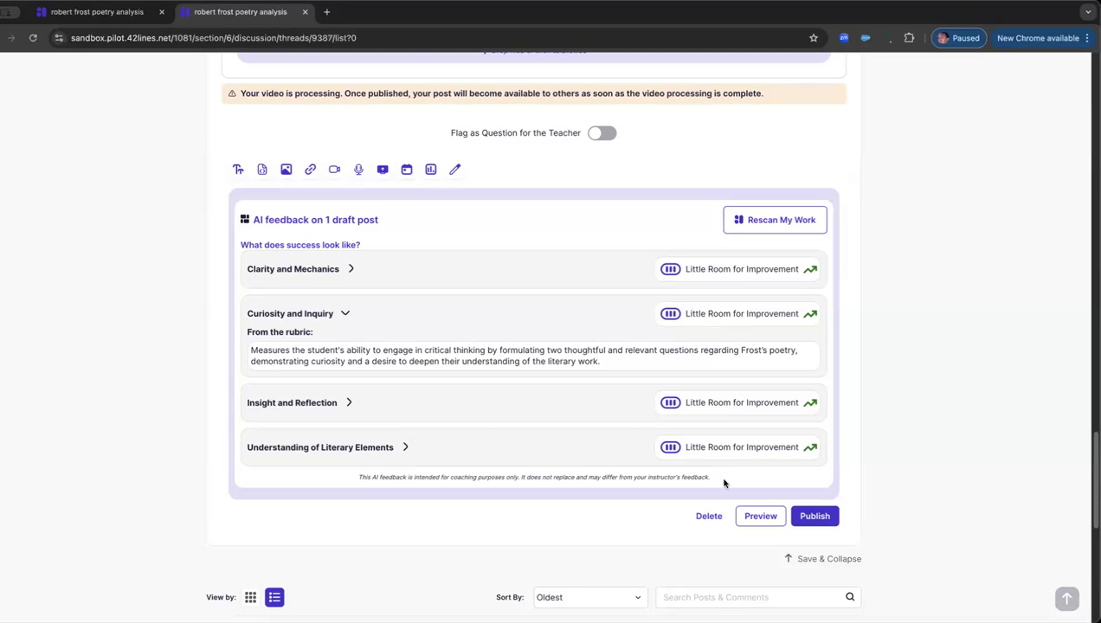
{"action": "scroll", "coordinate": [725, 483], "scroll_direction": "down", "scroll_amount": 1}
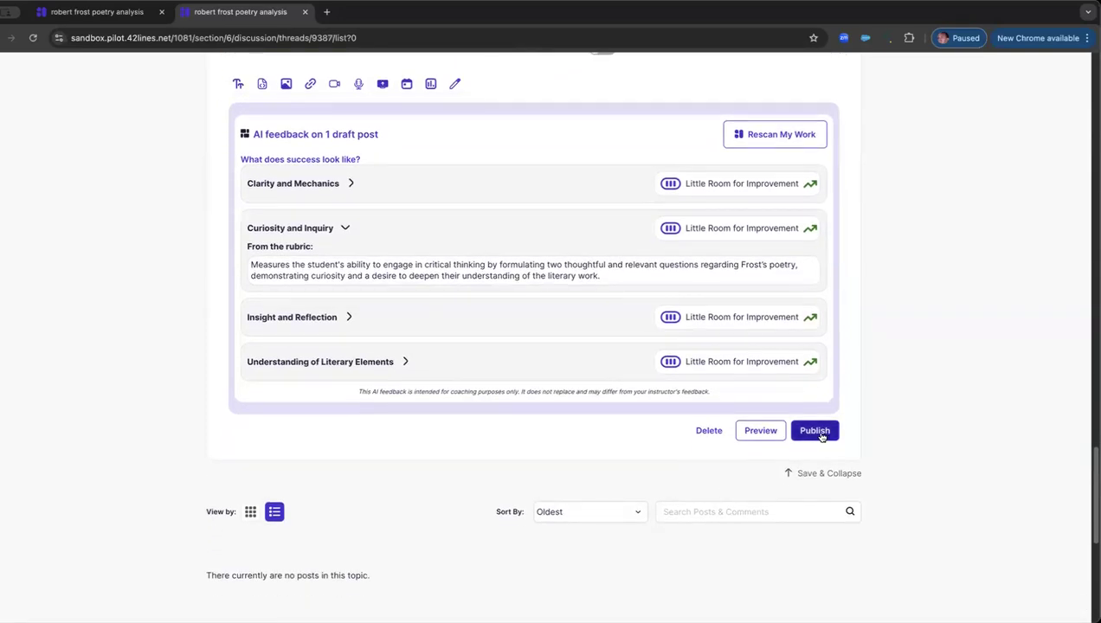
{"action": "left_click", "coordinate": [815, 431]}
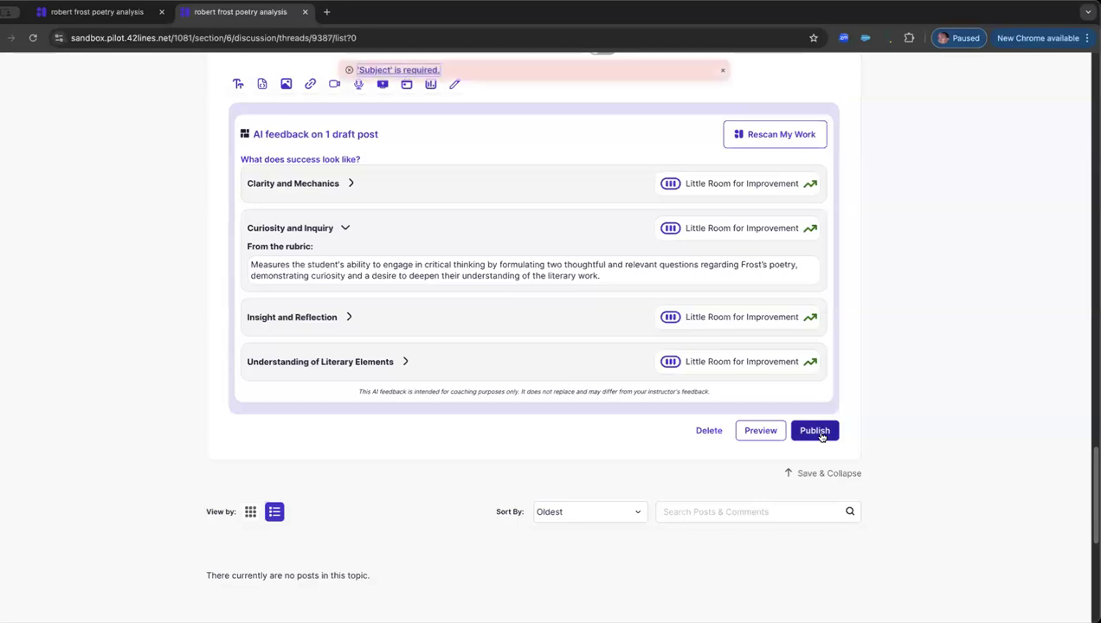
Step: Enter "robert frost poetry" as the post's subject and publish the post
{"action": "scroll", "coordinate": [716, 423], "scroll_direction": "up", "scroll_amount": 10}
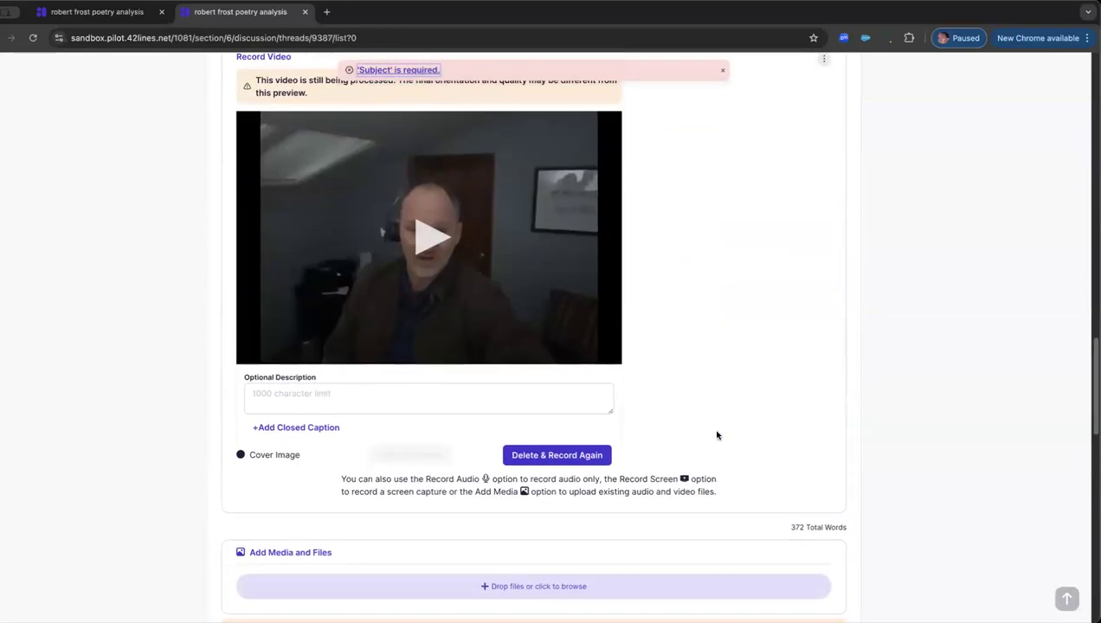
{"action": "scroll", "coordinate": [715, 429], "scroll_direction": "up", "scroll_amount": 3}
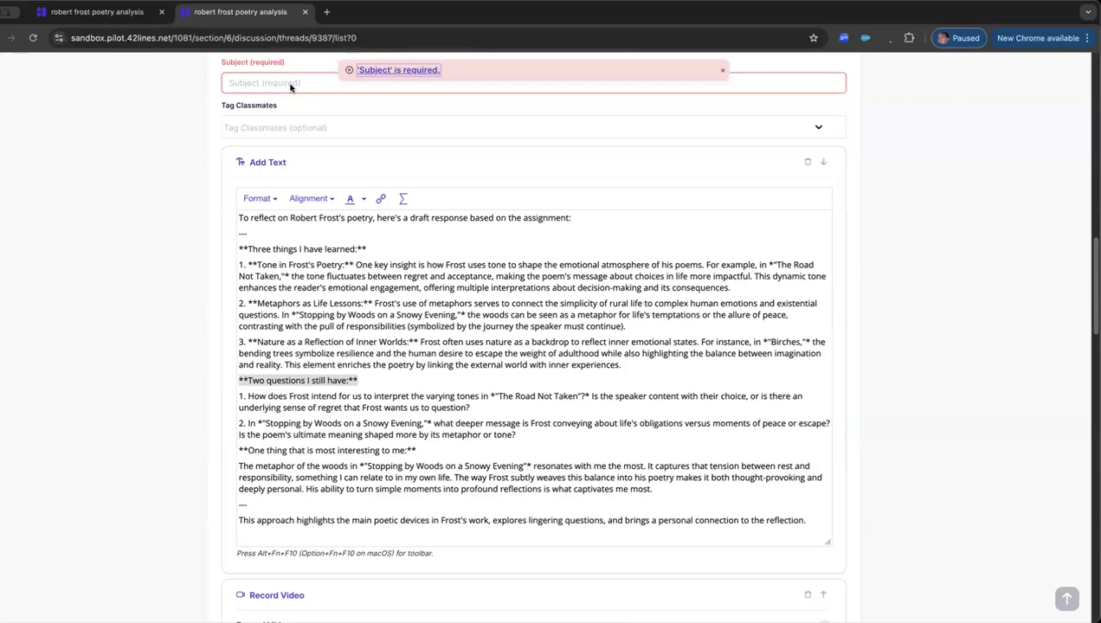
{"action": "left_click", "coordinate": [281, 83]}
{"action": "type", "text": "robert frost poe"}
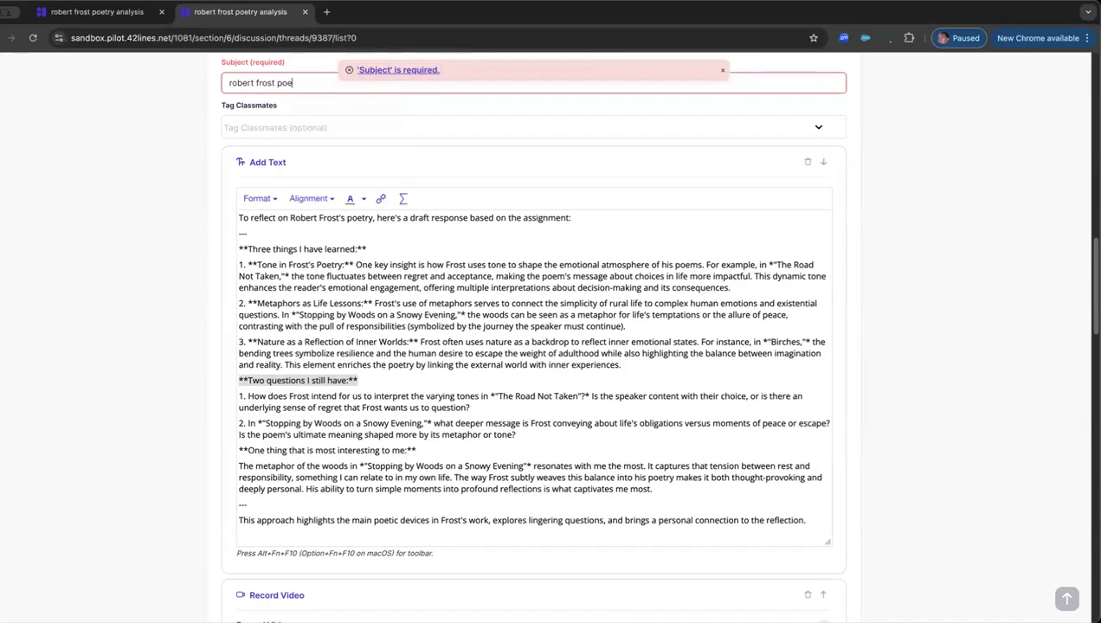
{"action": "scroll", "coordinate": [619, 237], "scroll_direction": "down", "scroll_amount": 15}
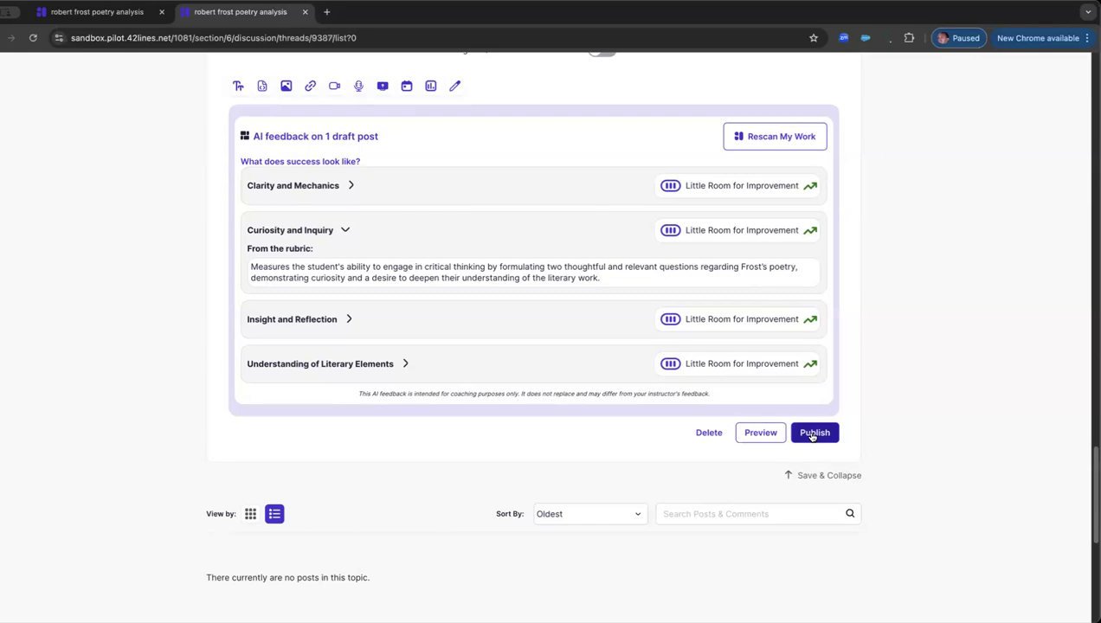
{"action": "left_click", "coordinate": [813, 434]}
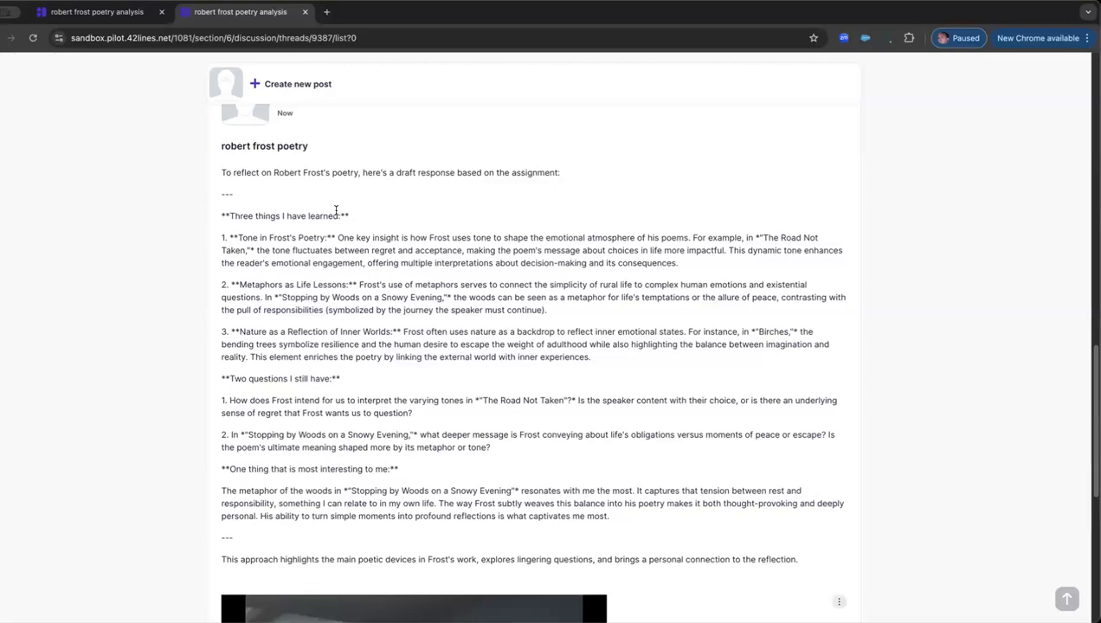
Step: Look over the published post with its video, view the topic as a grid, and return to the list view
{"action": "scroll", "coordinate": [337, 211], "scroll_direction": "up", "scroll_amount": 2}
{"action": "scroll", "coordinate": [347, 289], "scroll_direction": "down", "scroll_amount": 10}
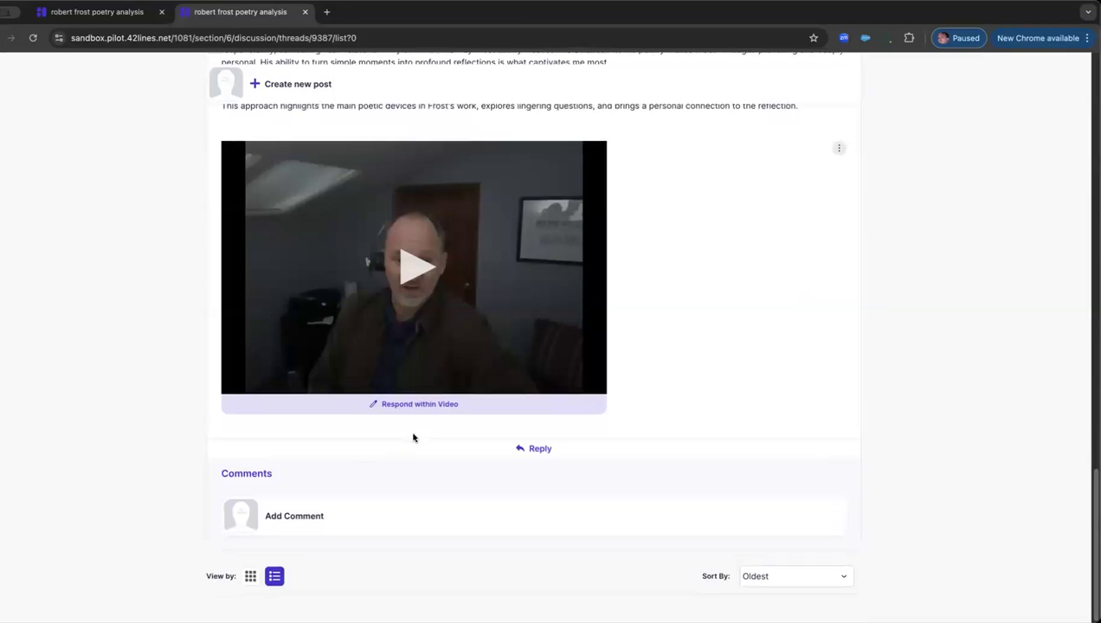
{"action": "scroll", "coordinate": [414, 435], "scroll_direction": "up", "scroll_amount": 8}
{"action": "scroll", "coordinate": [413, 437], "scroll_direction": "up", "scroll_amount": 7}
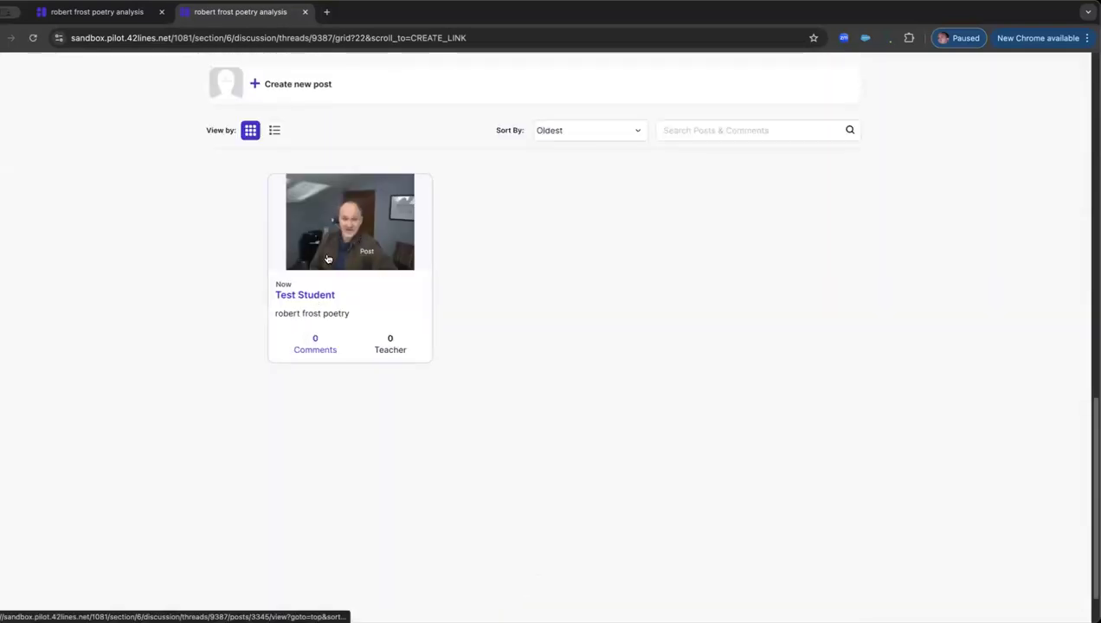
{"action": "left_click", "coordinate": [273, 132]}
Step: Review the published post against the topic's success criteria, task instructions and activity description
{"action": "scroll", "coordinate": [385, 299], "scroll_direction": "down", "scroll_amount": 1}
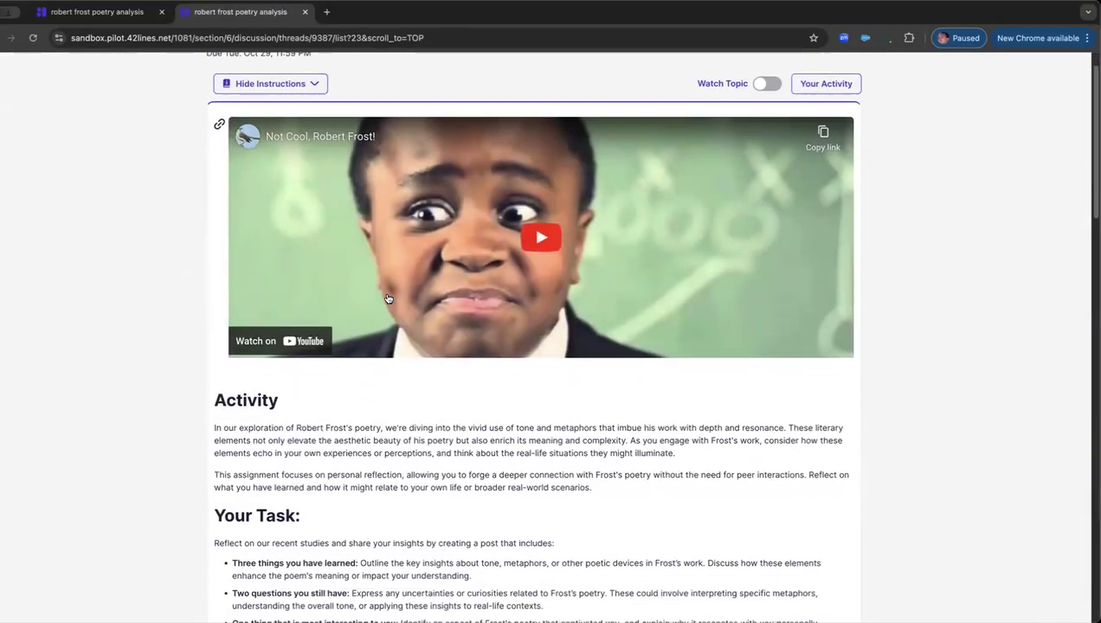
{"action": "scroll", "coordinate": [388, 299], "scroll_direction": "down", "scroll_amount": 2}
{"action": "scroll", "coordinate": [388, 298], "scroll_direction": "down", "scroll_amount": 10}
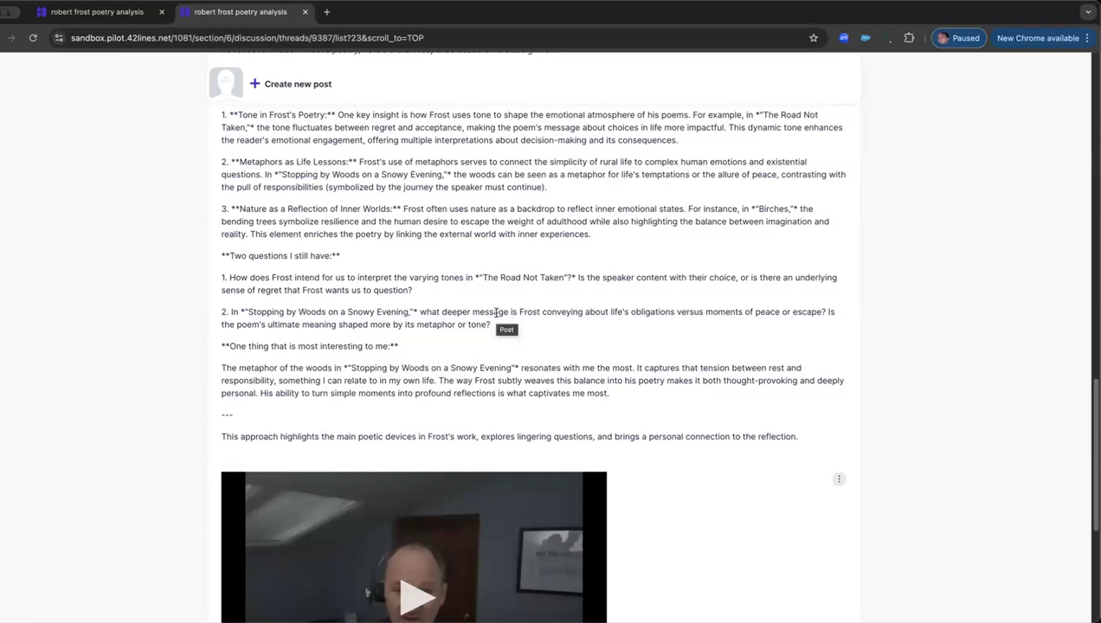
{"action": "scroll", "coordinate": [515, 317], "scroll_direction": "up", "scroll_amount": 5}
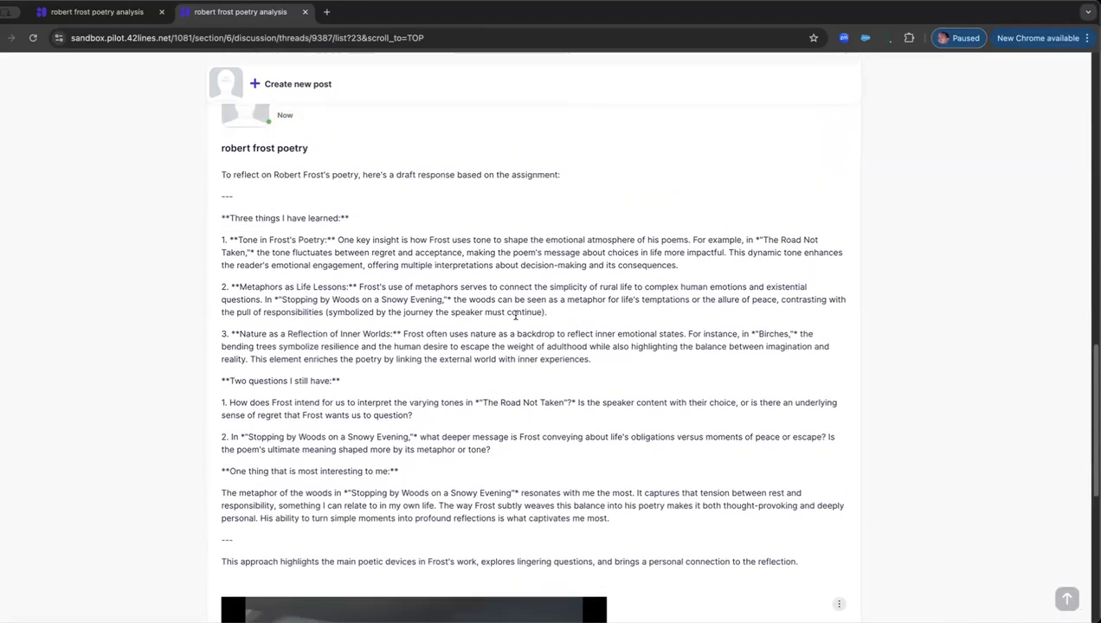
{"action": "scroll", "coordinate": [515, 319], "scroll_direction": "up", "scroll_amount": 3}
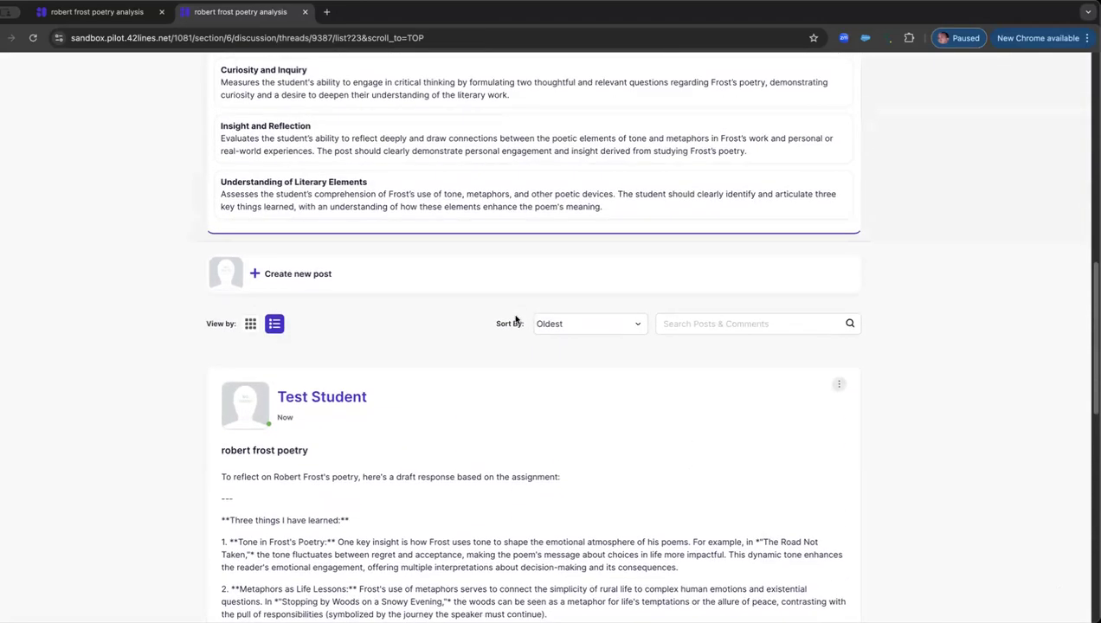
{"action": "scroll", "coordinate": [515, 319], "scroll_direction": "up", "scroll_amount": 5}
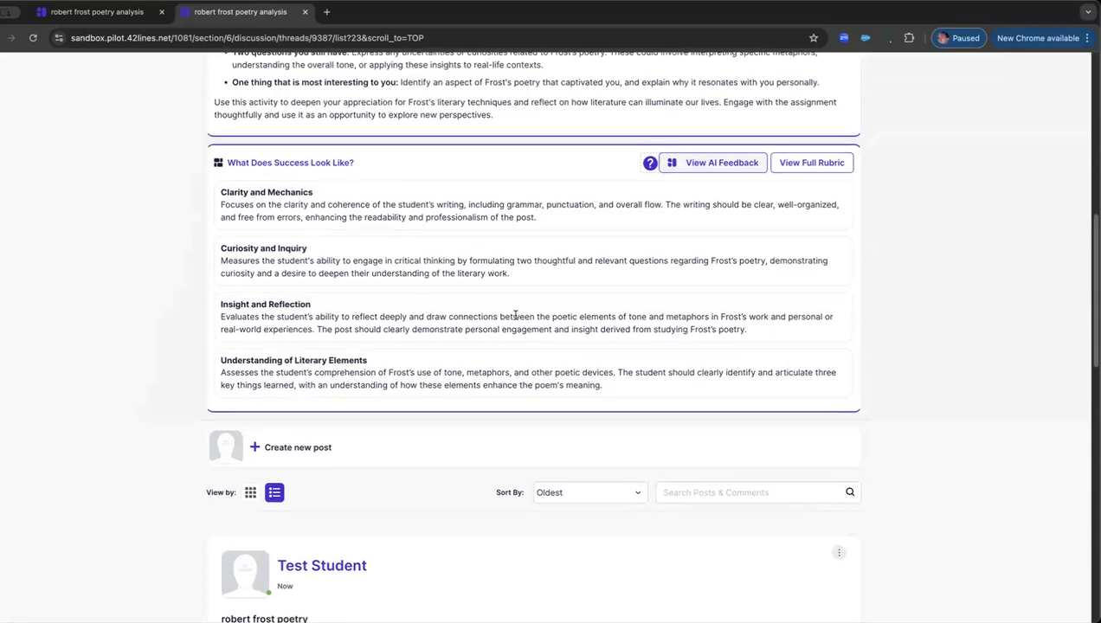
{"action": "scroll", "coordinate": [515, 319], "scroll_direction": "up", "scroll_amount": 2}
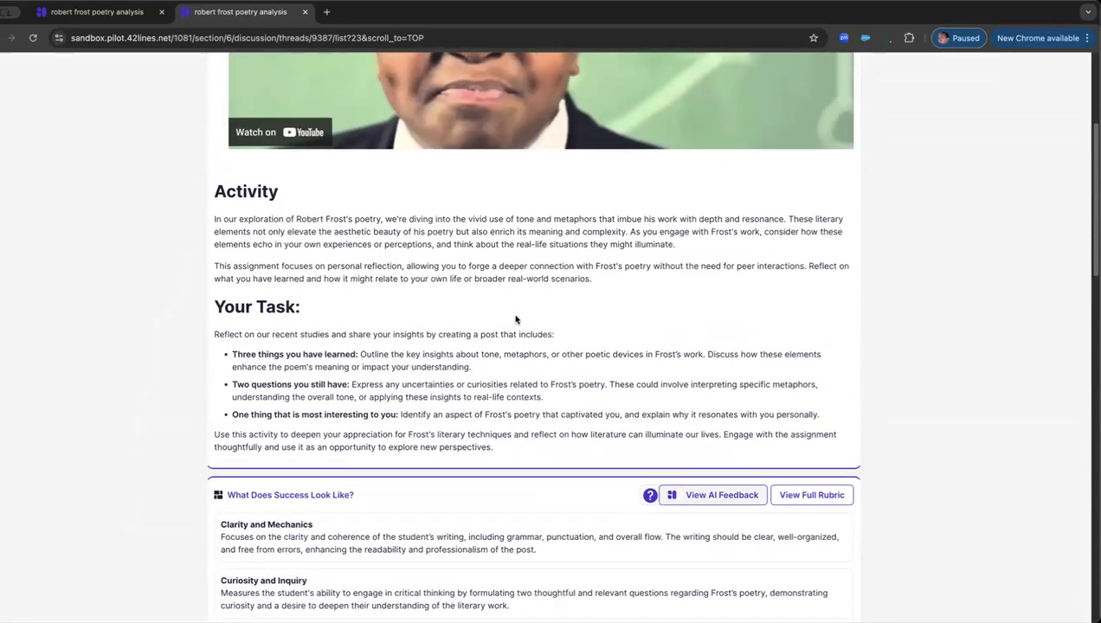
{"action": "scroll", "coordinate": [515, 319], "scroll_direction": "up", "scroll_amount": 4}
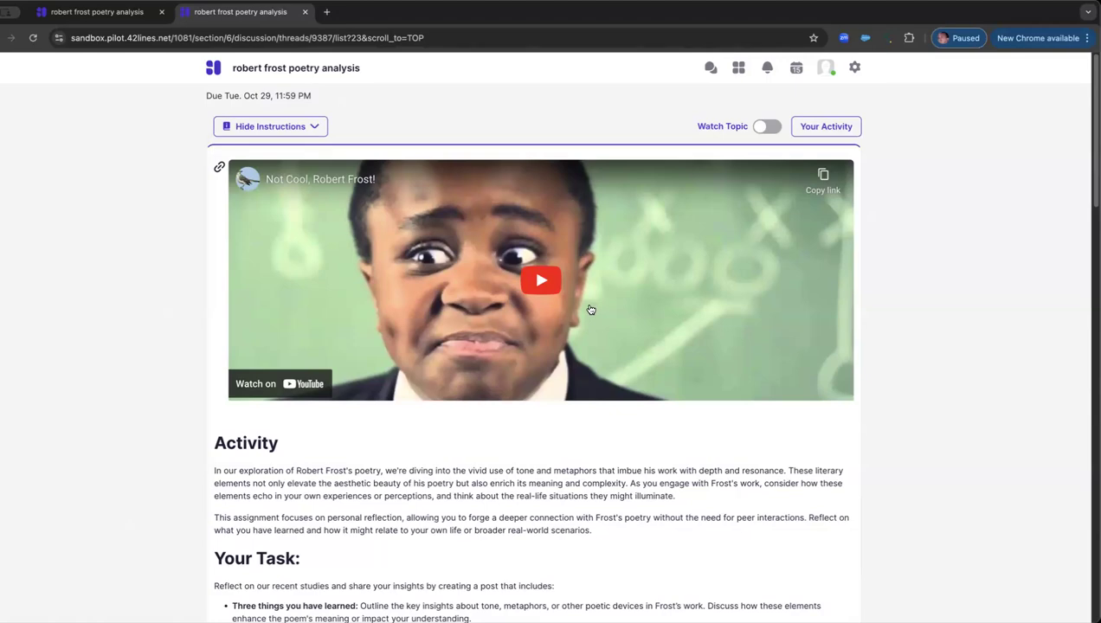
{"action": "scroll", "coordinate": [602, 353], "scroll_direction": "down", "scroll_amount": 1}
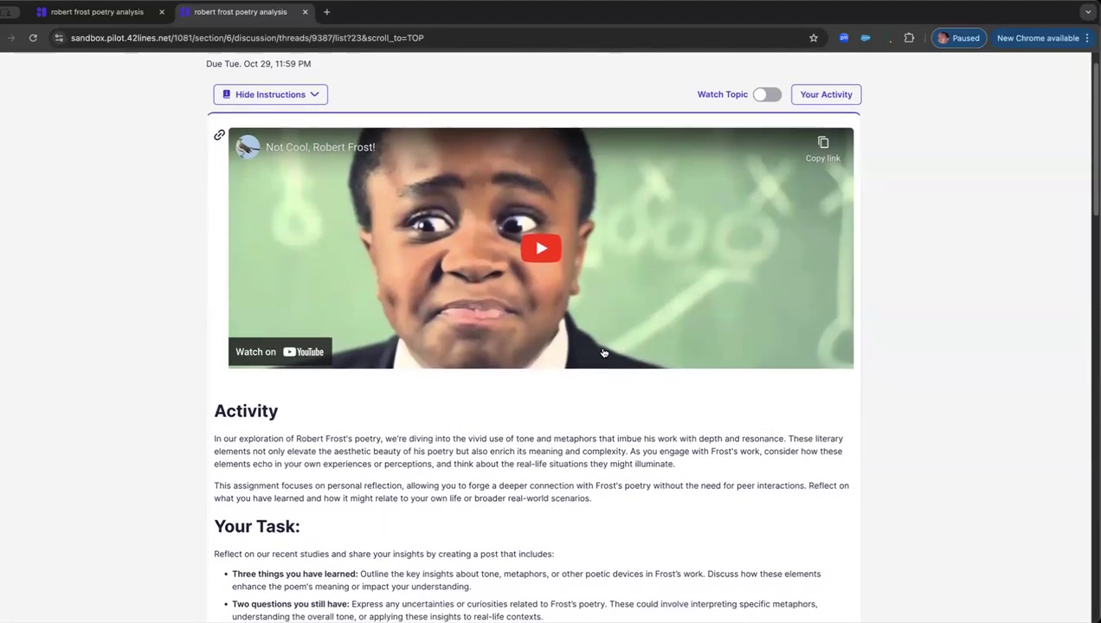
{"action": "scroll", "coordinate": [603, 352], "scroll_direction": "down", "scroll_amount": 3}
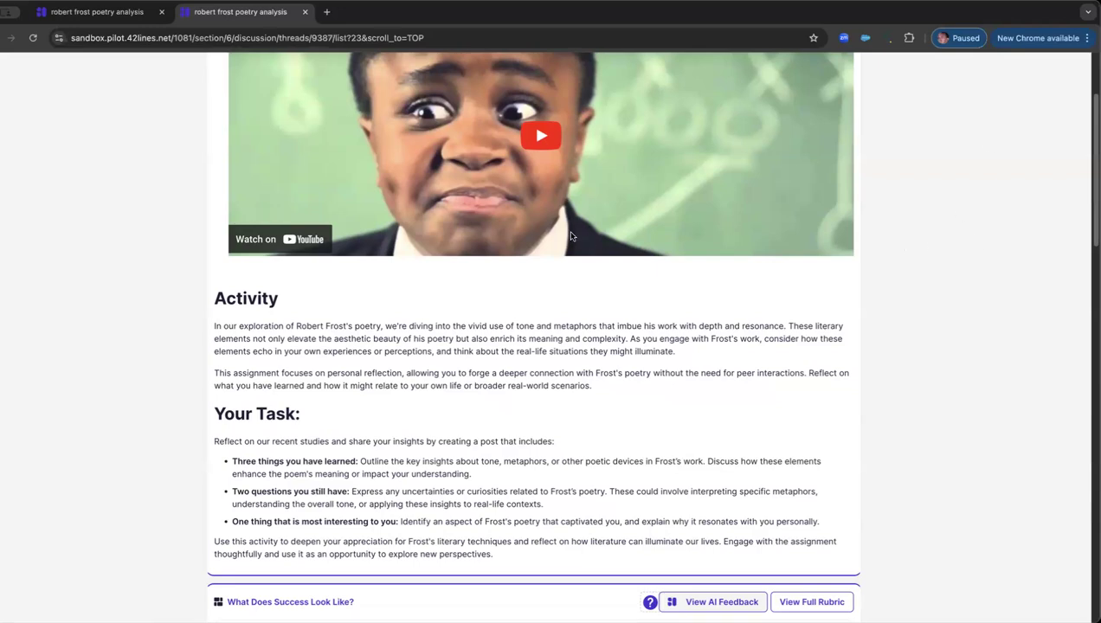
{"action": "scroll", "coordinate": [572, 232], "scroll_direction": "up", "scroll_amount": 3}
Step: Switch to the Canvas assignment, leave Student View, and open the assignment in SpeedGrader
{"action": "left_click", "coordinate": [96, 12]}
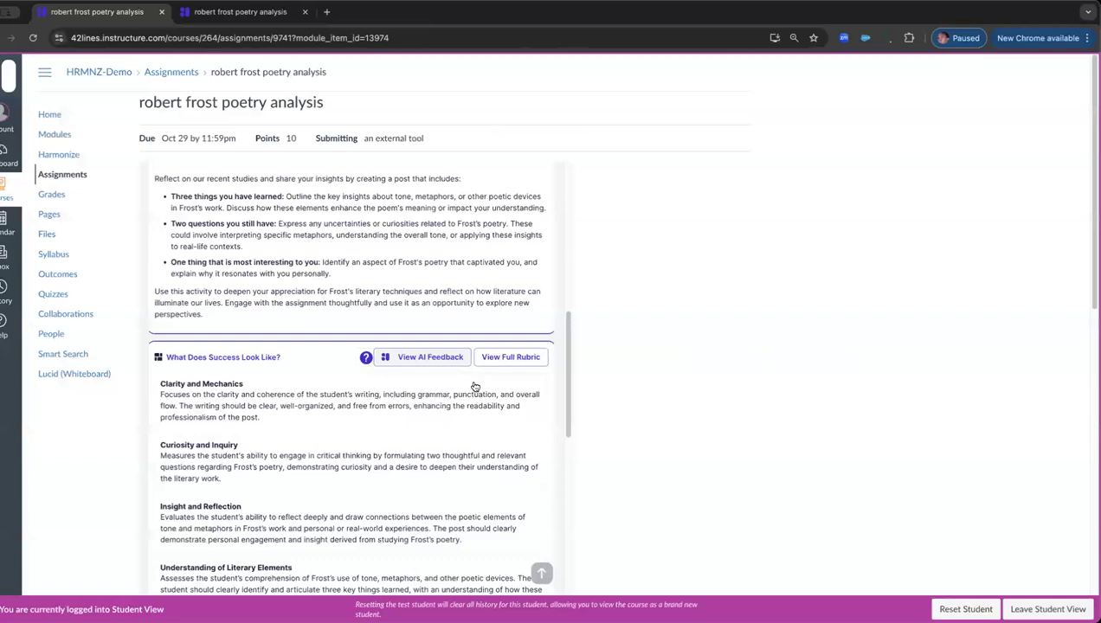
{"action": "left_click", "coordinate": [1048, 609]}
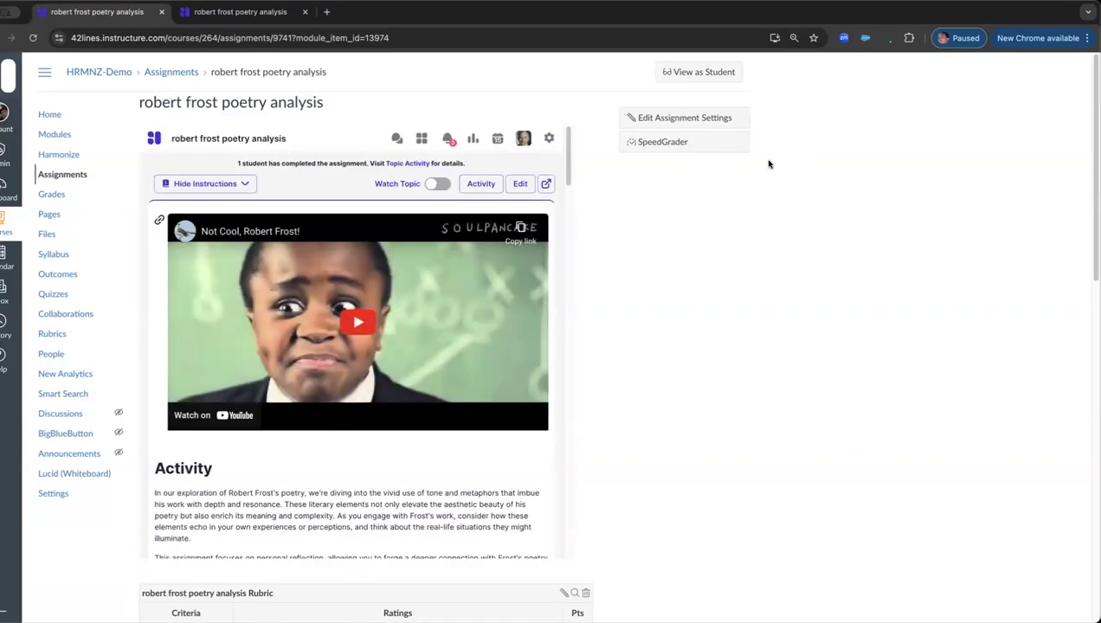
{"action": "left_click", "coordinate": [668, 142]}
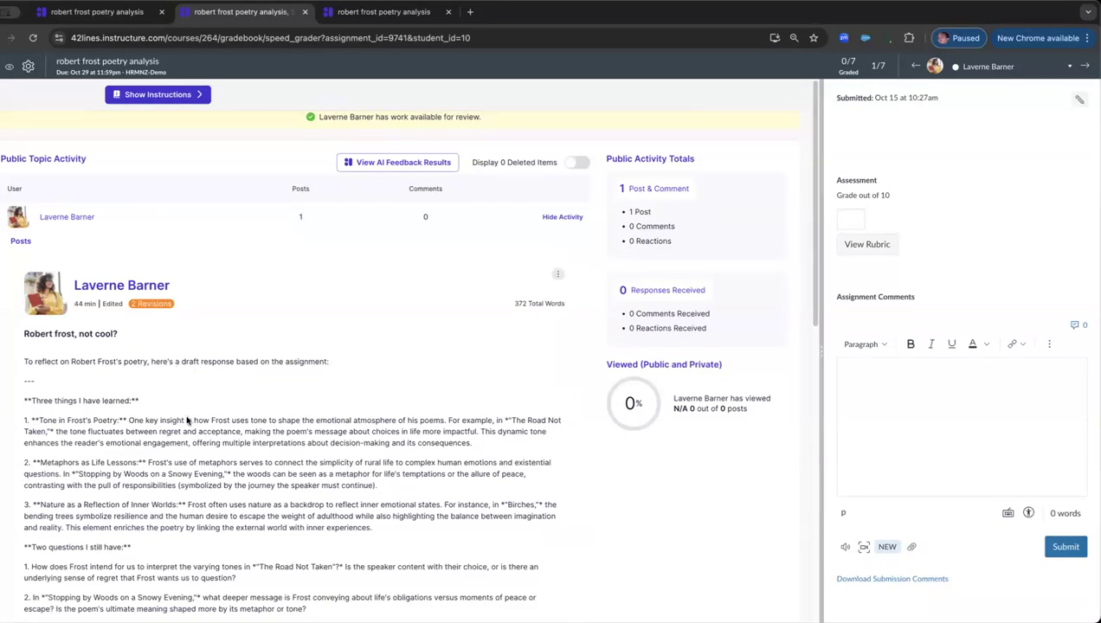
Step: Read through the student's submitted post in SpeedGrader, including the embedded video and the comments area
{"action": "scroll", "coordinate": [200, 418], "scroll_direction": "down", "scroll_amount": 1}
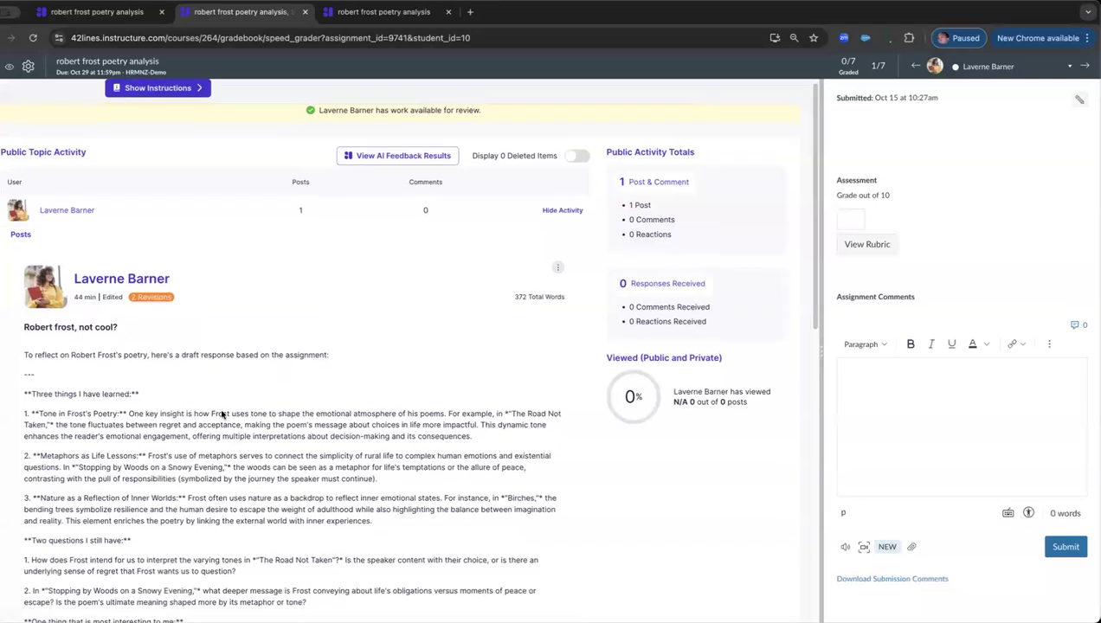
{"action": "scroll", "coordinate": [222, 418], "scroll_direction": "down", "scroll_amount": 3}
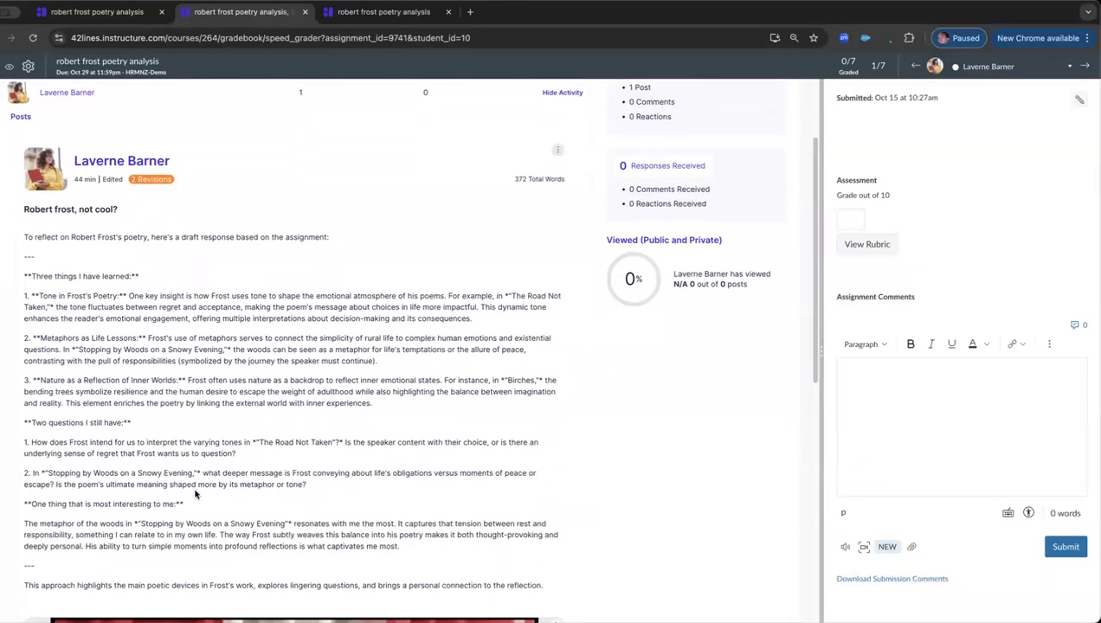
{"action": "scroll", "coordinate": [196, 495], "scroll_direction": "down", "scroll_amount": 5}
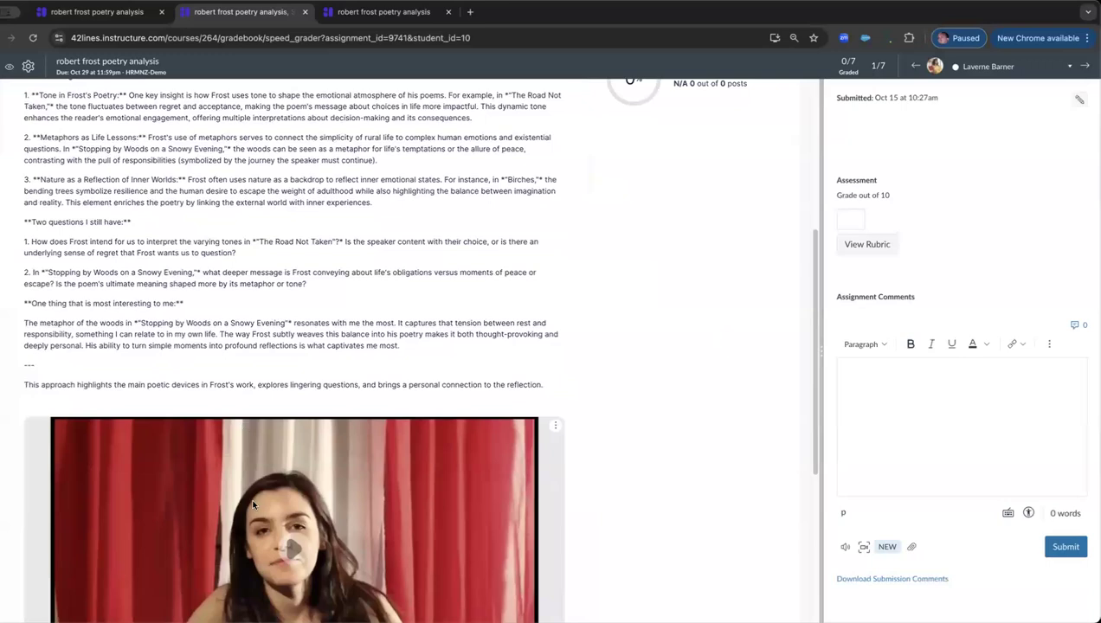
{"action": "scroll", "coordinate": [259, 498], "scroll_direction": "down", "scroll_amount": 3}
{"action": "scroll", "coordinate": [279, 482], "scroll_direction": "down", "scroll_amount": 2}
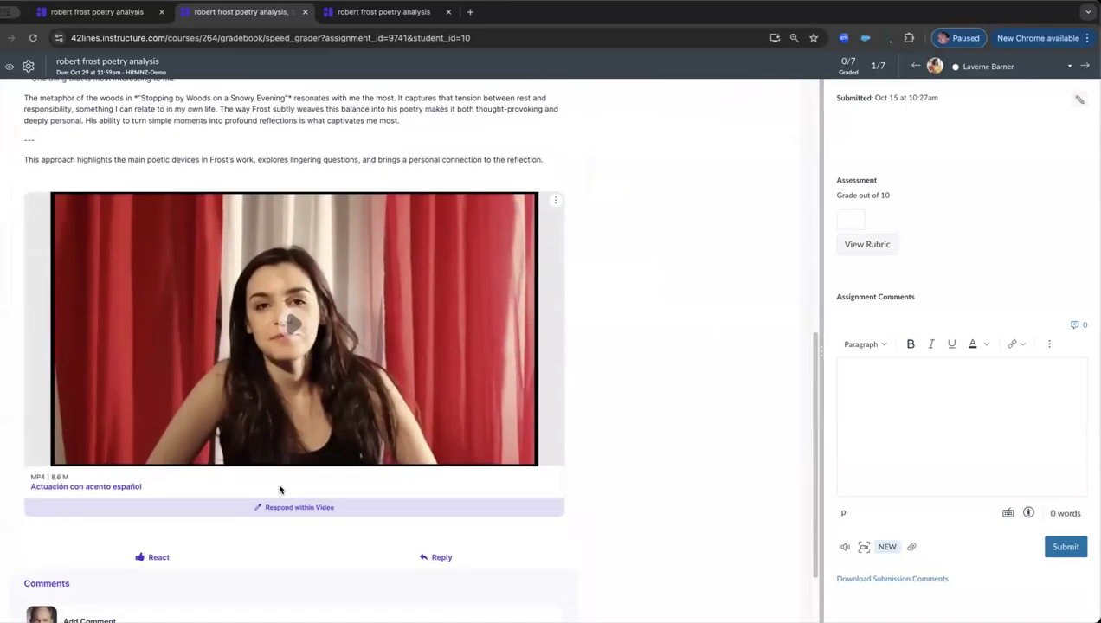
{"action": "scroll", "coordinate": [280, 490], "scroll_direction": "down", "scroll_amount": 2}
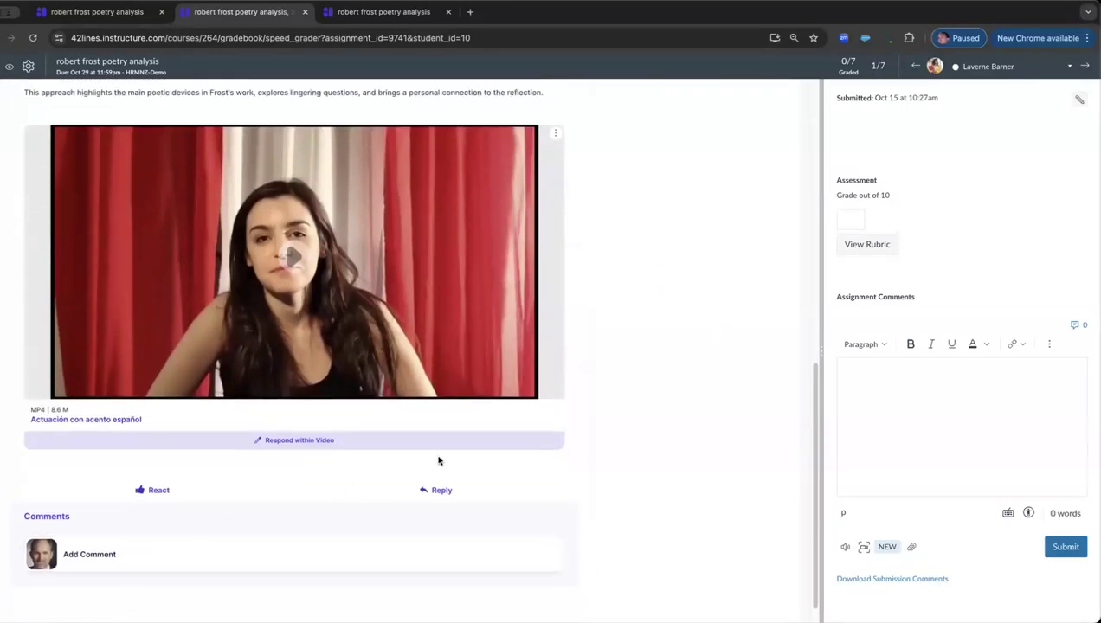
{"action": "scroll", "coordinate": [434, 350], "scroll_direction": "up", "scroll_amount": 1}
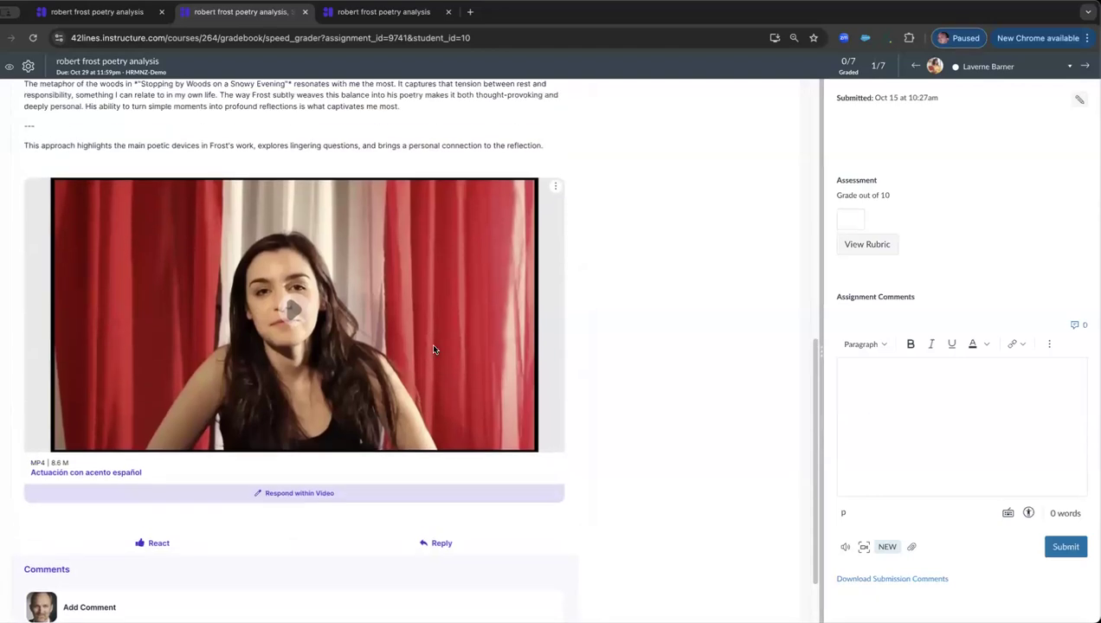
{"action": "scroll", "coordinate": [435, 349], "scroll_direction": "up", "scroll_amount": 10}
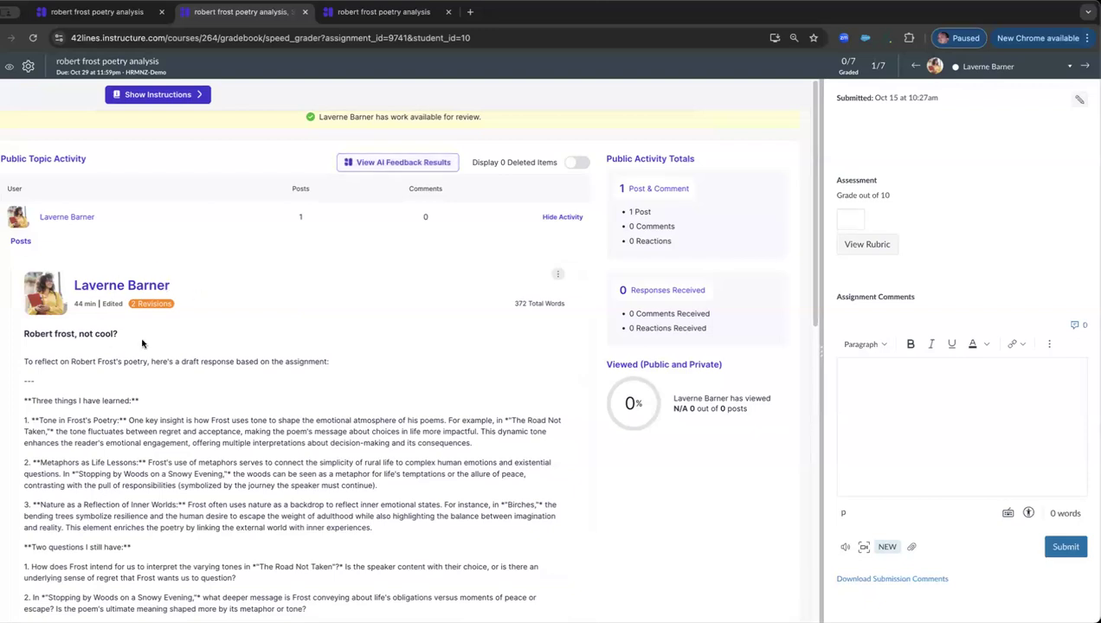
Step: View the AI feedback results shown to the student, compare the first and second scans, and close the results
{"action": "left_click", "coordinate": [401, 164]}
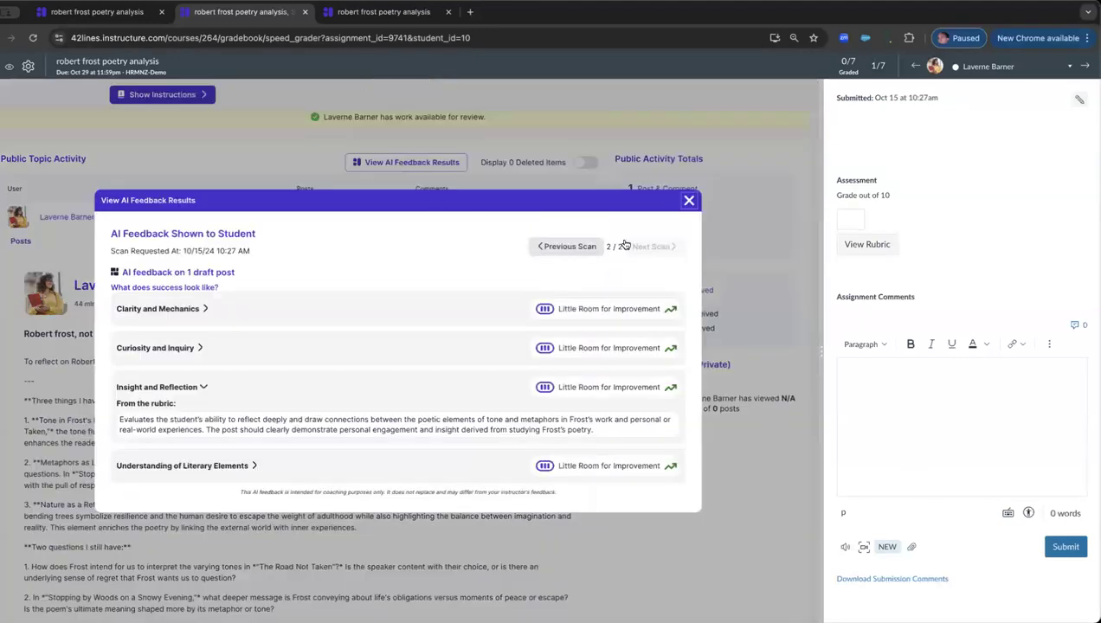
{"action": "left_click_drag", "start_coordinate": [607, 246], "coordinate": [615, 246]}
{"action": "left_click", "coordinate": [569, 248]}
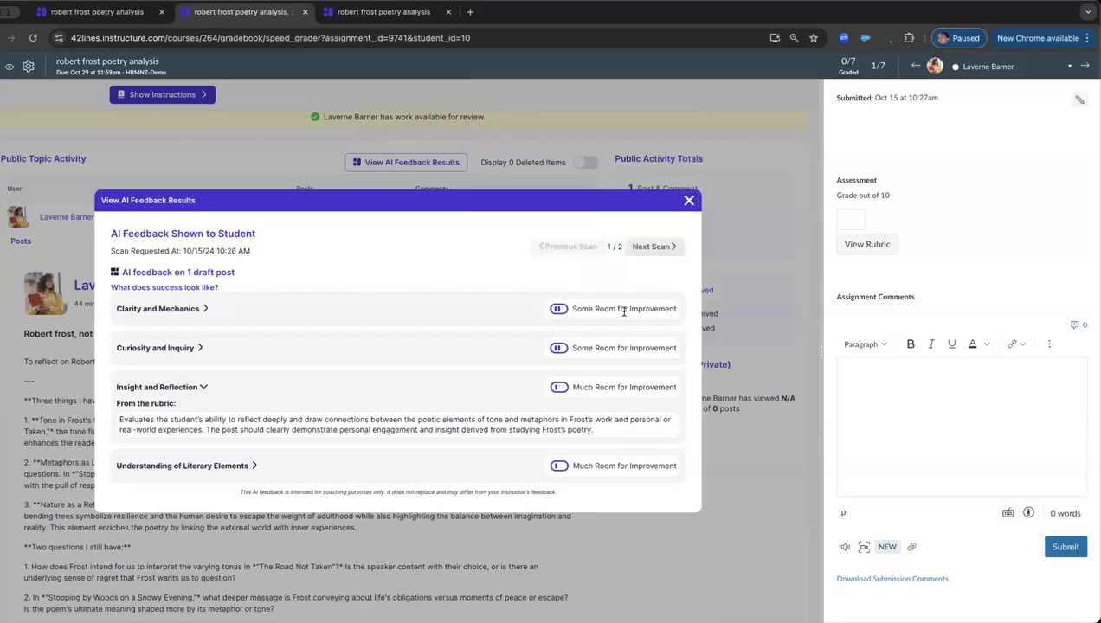
{"action": "left_click", "coordinate": [645, 248]}
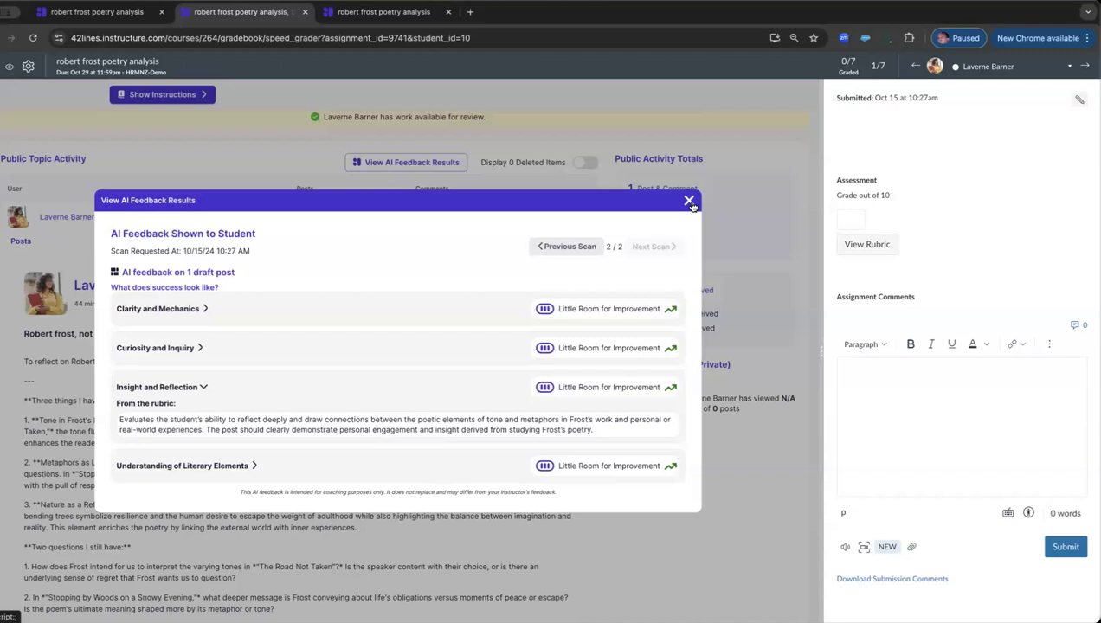
{"action": "mouse_move", "coordinate": [253, 250]}
{"action": "left_mouse_down"}
{"action": "mouse_move", "coordinate": [215, 250]}
{"action": "mouse_move", "coordinate": [237, 251]}
{"action": "left_mouse_up"}
{"action": "left_click", "coordinate": [570, 247]}
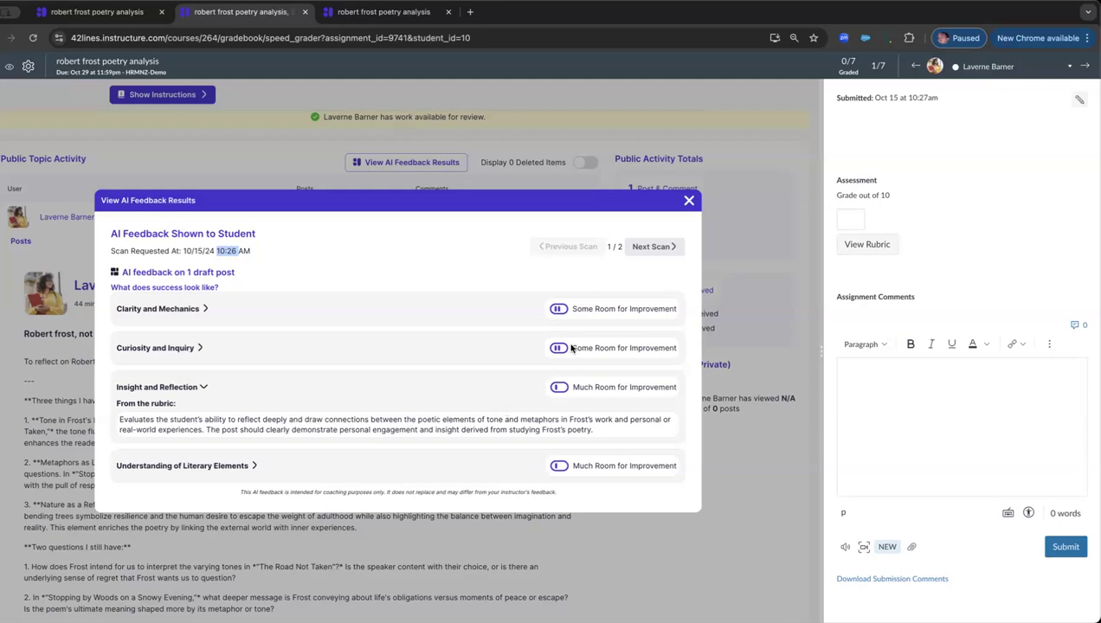
{"action": "left_click", "coordinate": [689, 202]}
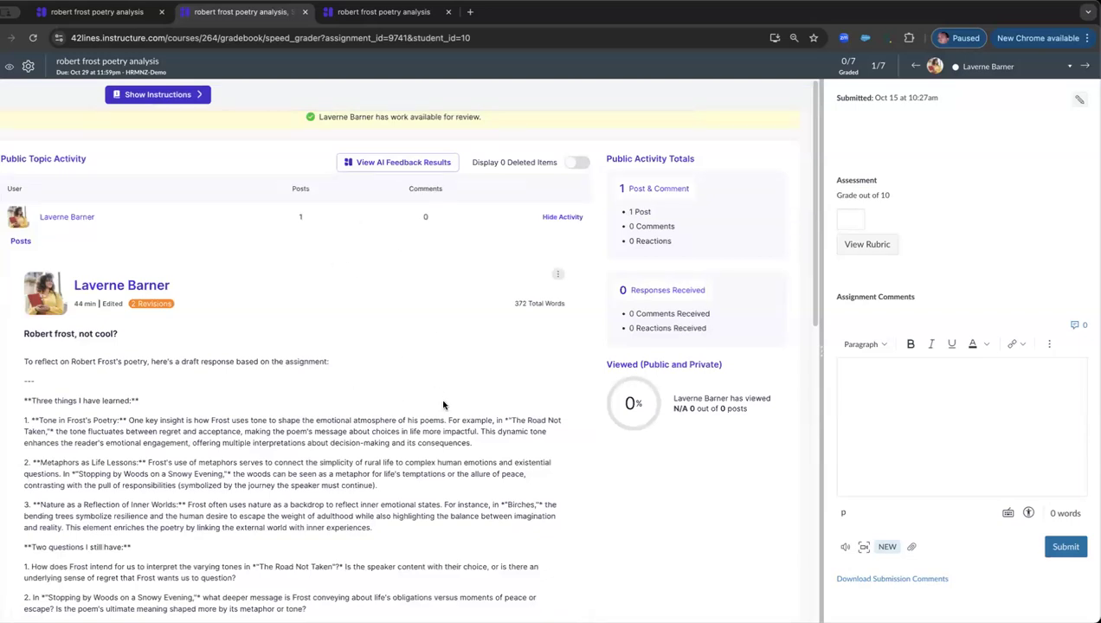
Step: Display the grading rubric beside the student's post and widen the grading pane so that both can be read
{"action": "scroll", "coordinate": [443, 405], "scroll_direction": "down", "scroll_amount": 1}
{"action": "scroll", "coordinate": [443, 405], "scroll_direction": "down", "scroll_amount": 1}
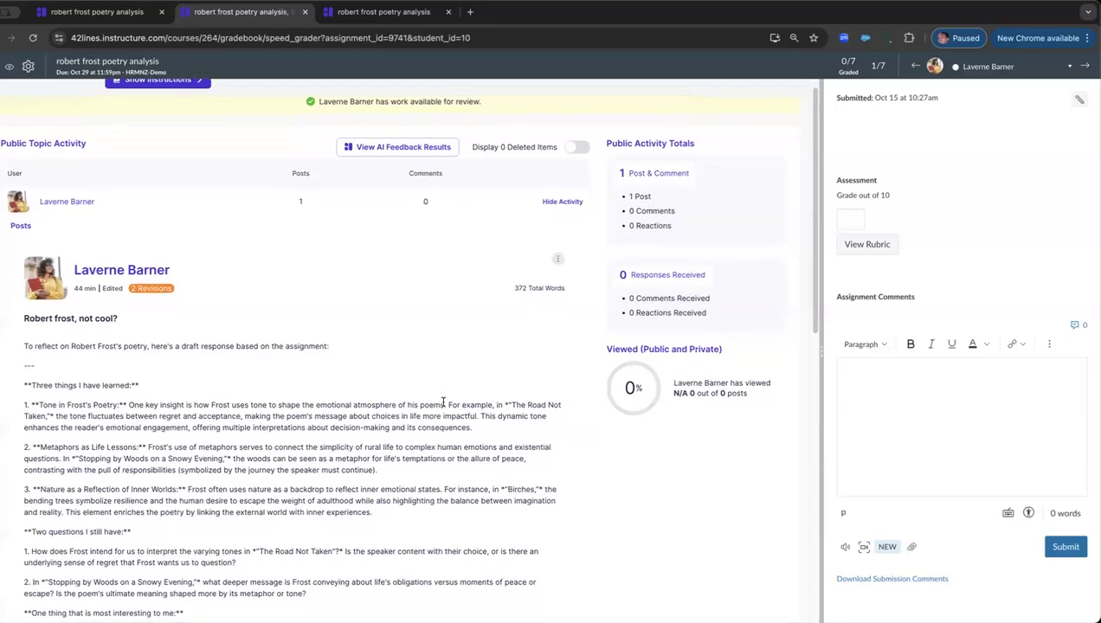
{"action": "scroll", "coordinate": [443, 402], "scroll_direction": "up", "scroll_amount": 2}
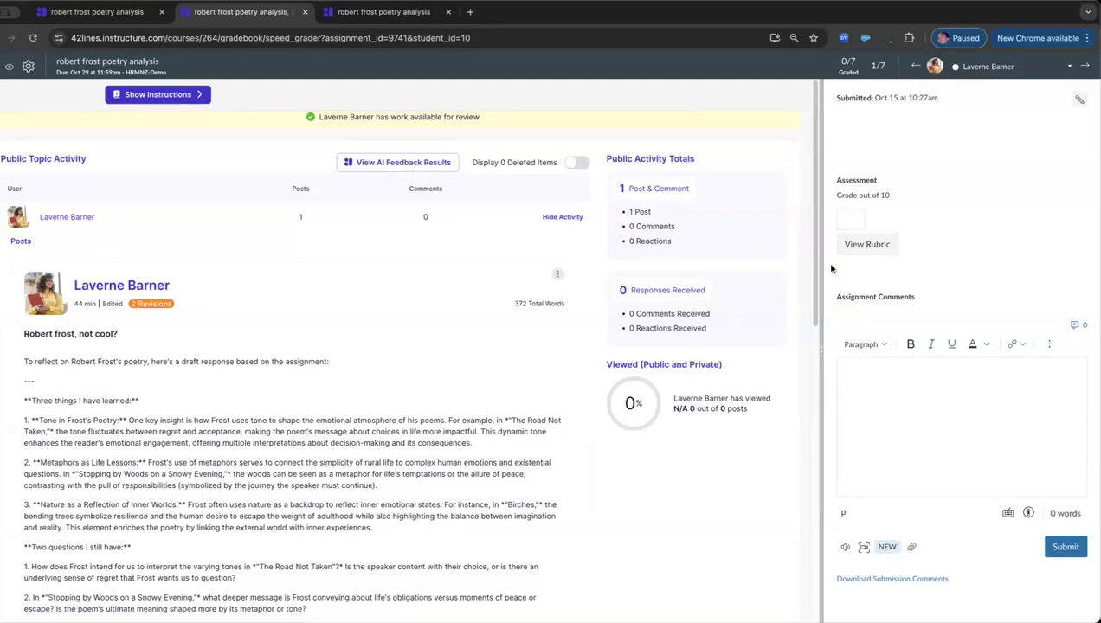
{"action": "left_click", "coordinate": [867, 246]}
{"action": "left_click_drag", "start_coordinate": [820, 350], "coordinate": [526, 363]}
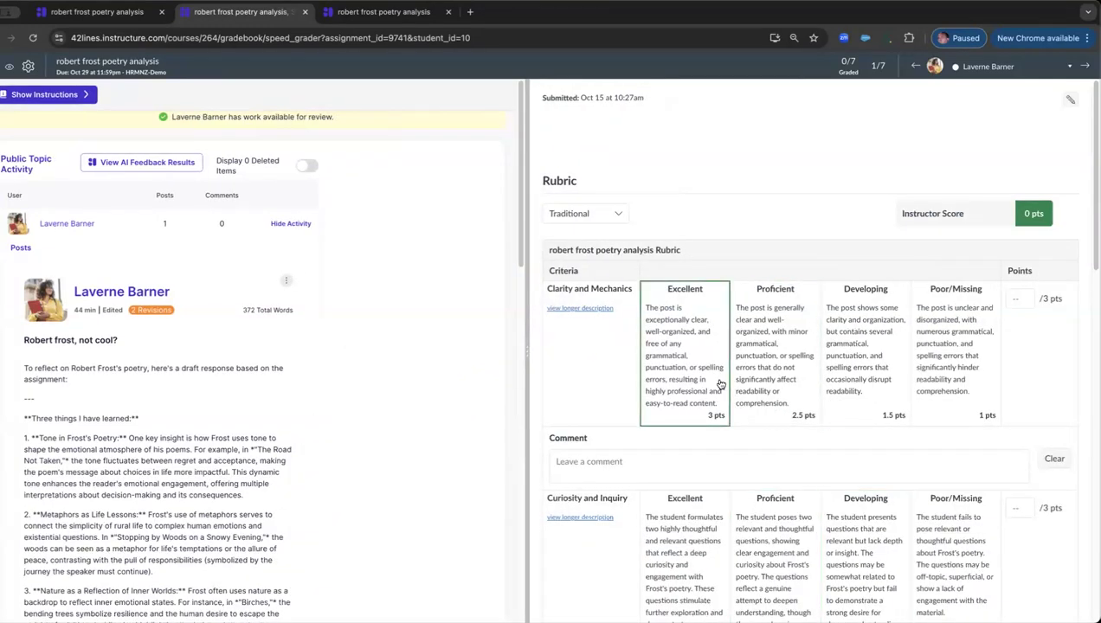
{"action": "left_click_drag", "start_coordinate": [549, 348], "coordinate": [727, 348]}
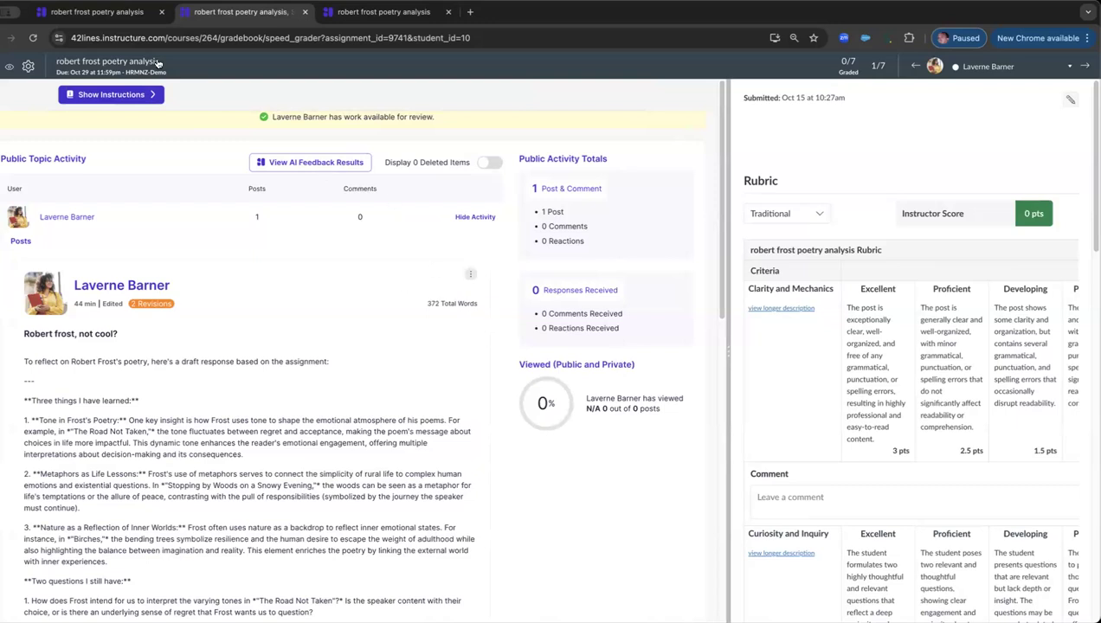
Step: Return to the Canvas course's modules and add a new assignment named "robert frost poetry analysis" to General Course Info
{"action": "left_click", "coordinate": [98, 16]}
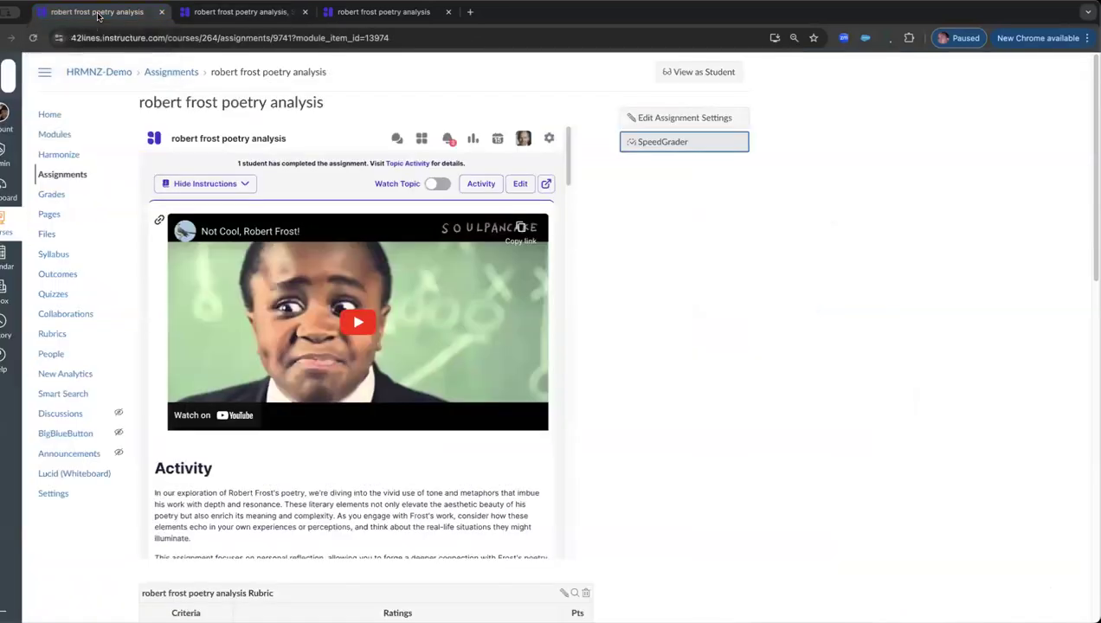
{"action": "left_click", "coordinate": [56, 136]}
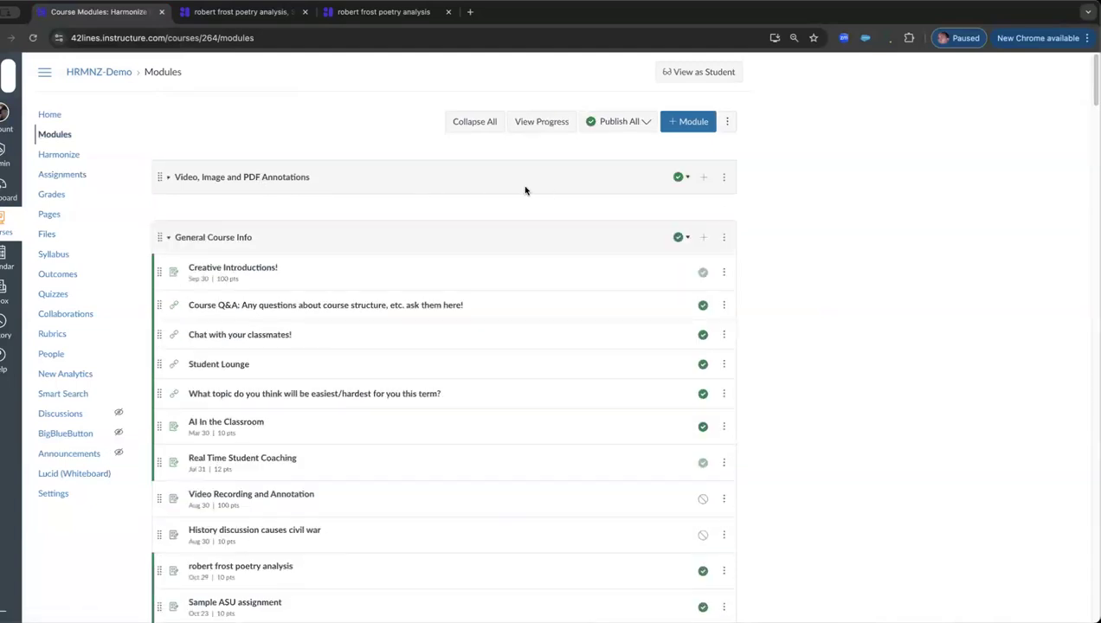
{"action": "left_click", "coordinate": [705, 240]}
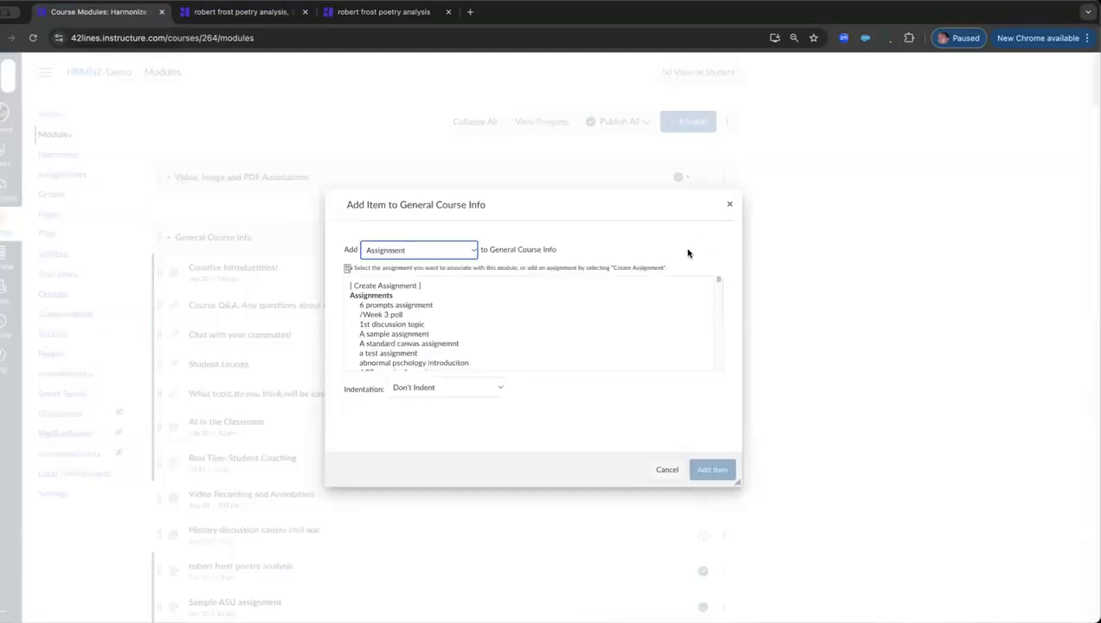
{"action": "left_click", "coordinate": [418, 289]}
{"action": "left_click", "coordinate": [438, 397]}
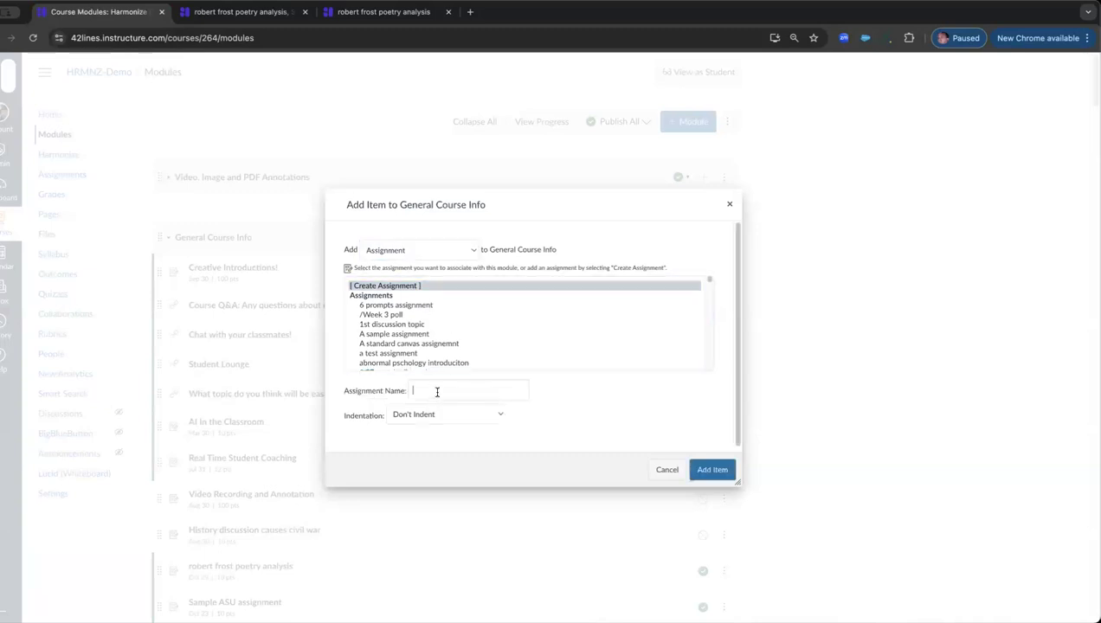
{"action": "type", "text": "robert frost poetr"}
{"action": "left_click", "coordinate": [496, 421]}
{"action": "left_click", "coordinate": [718, 472]}
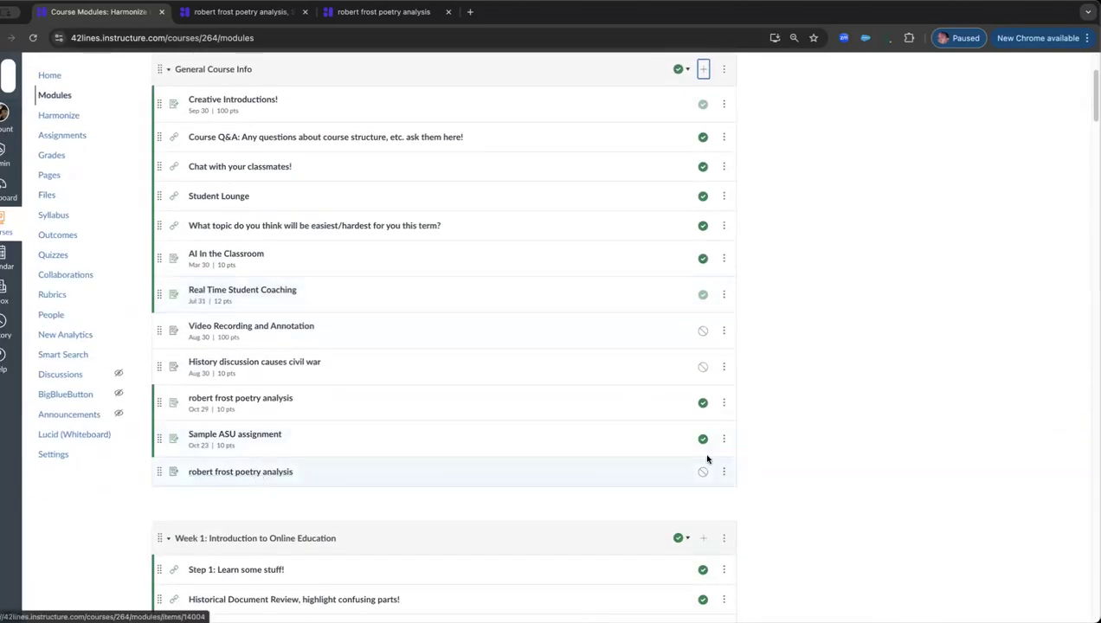
Step: Open the new unpublished "robert frost poetry analysis" assignment for editing and set its points to 10
{"action": "left_click", "coordinate": [208, 471]}
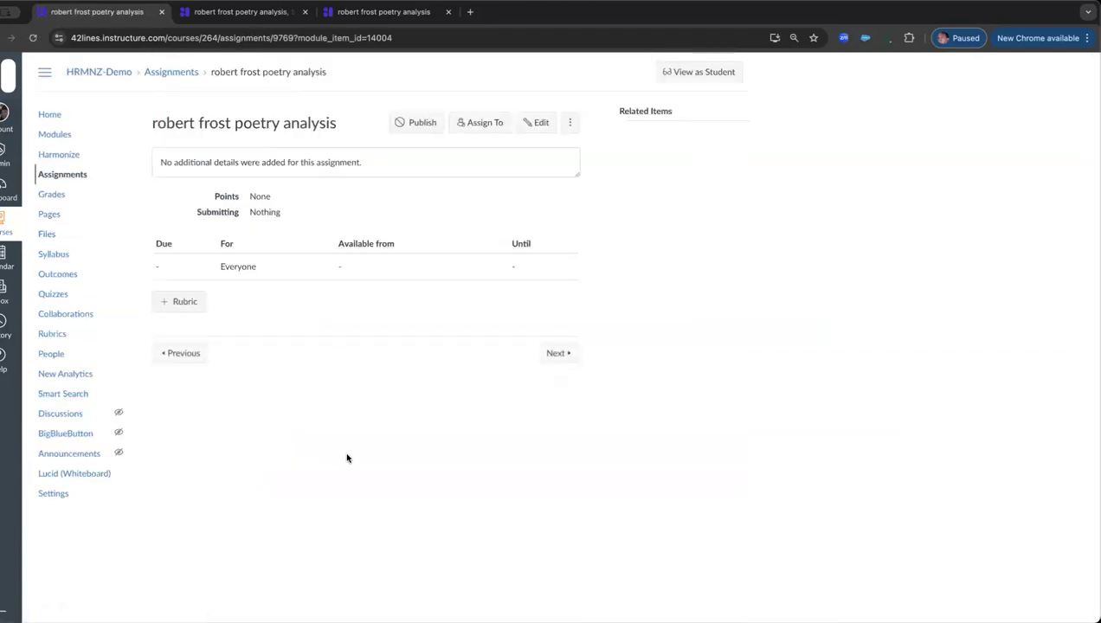
{"action": "left_click", "coordinate": [537, 126]}
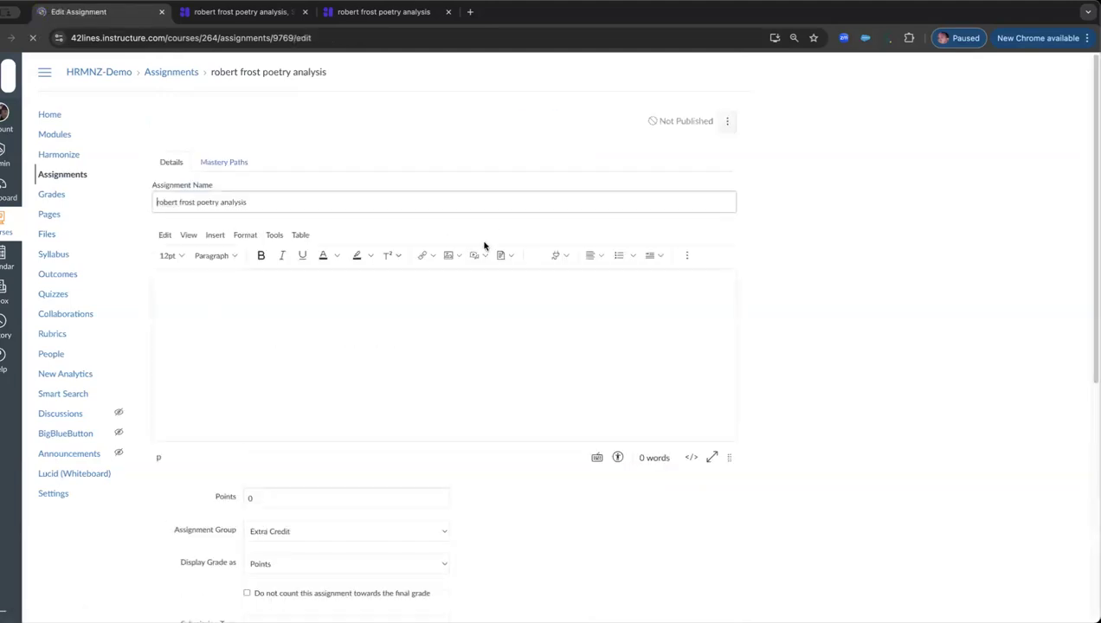
{"action": "scroll", "coordinate": [347, 329], "scroll_direction": "down", "scroll_amount": 3}
{"action": "left_click", "coordinate": [245, 354]}
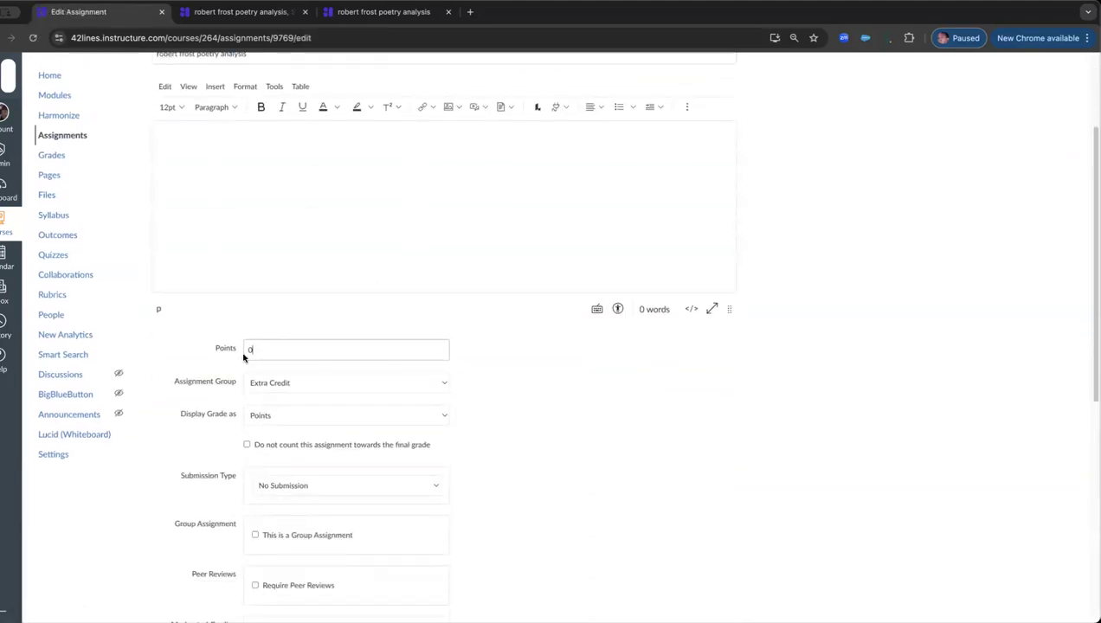
{"action": "type", "text": "19"}
{"action": "key", "text": "BackSpace"}
{"action": "type", "text": "0"}
Step: Set the submission type to External Tool and link a Harmonize Assignment with the Discussion component
{"action": "left_click", "coordinate": [381, 487]}
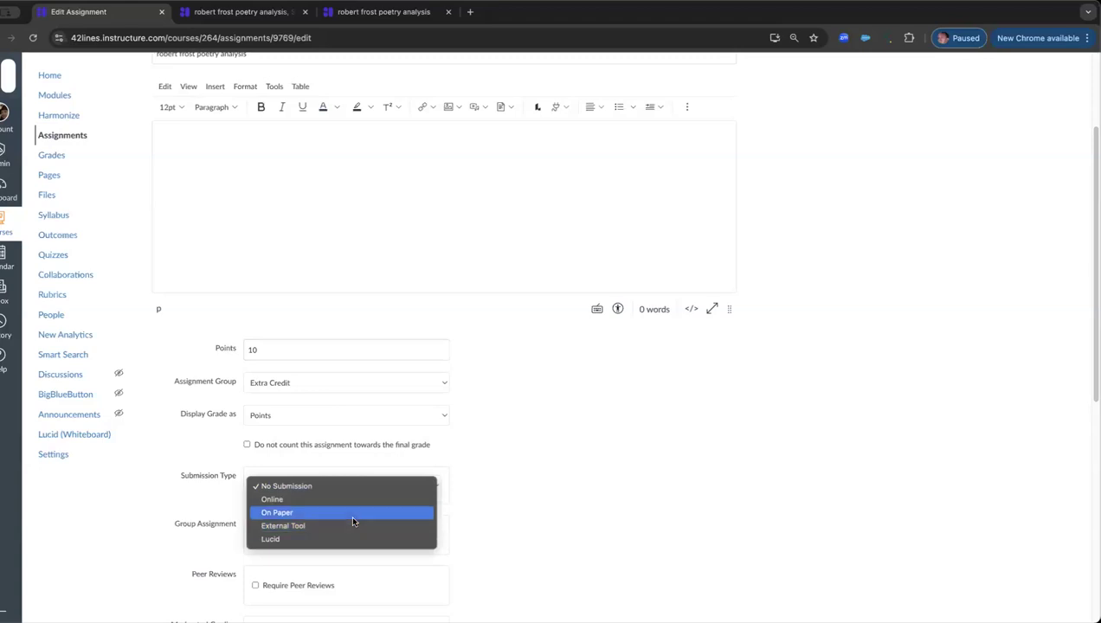
{"action": "left_click", "coordinate": [353, 525]}
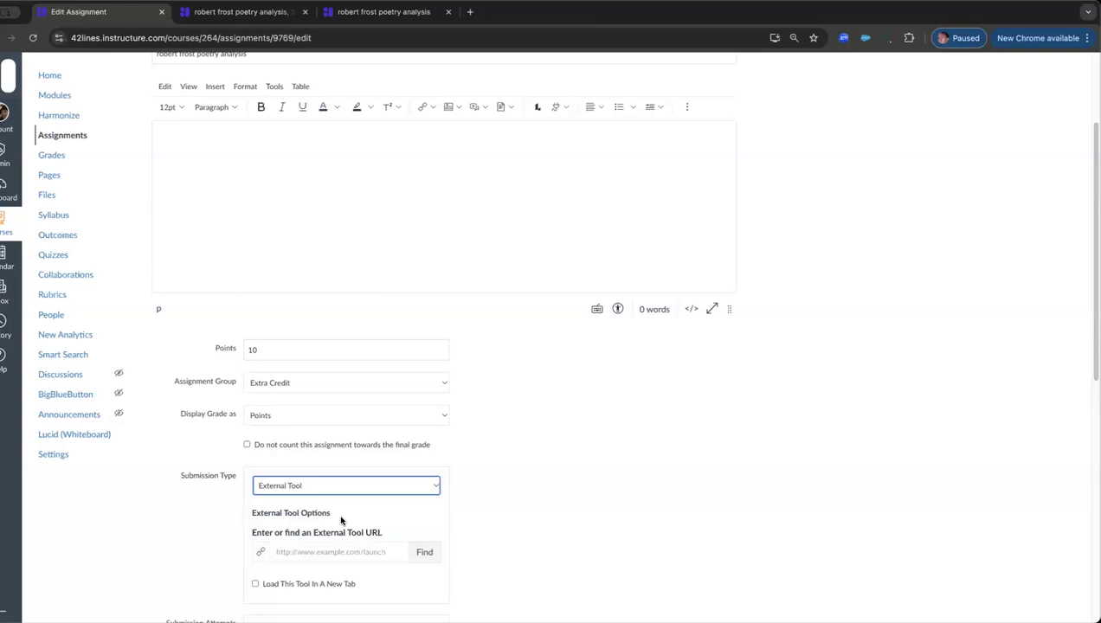
{"action": "left_click", "coordinate": [424, 552]}
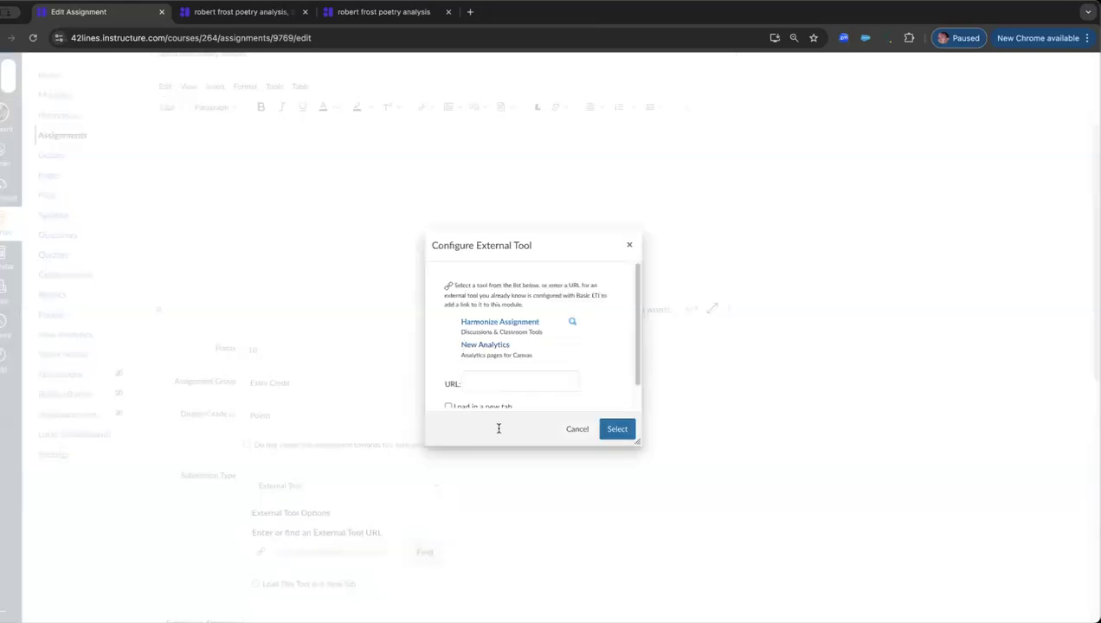
{"action": "left_click", "coordinate": [522, 323]}
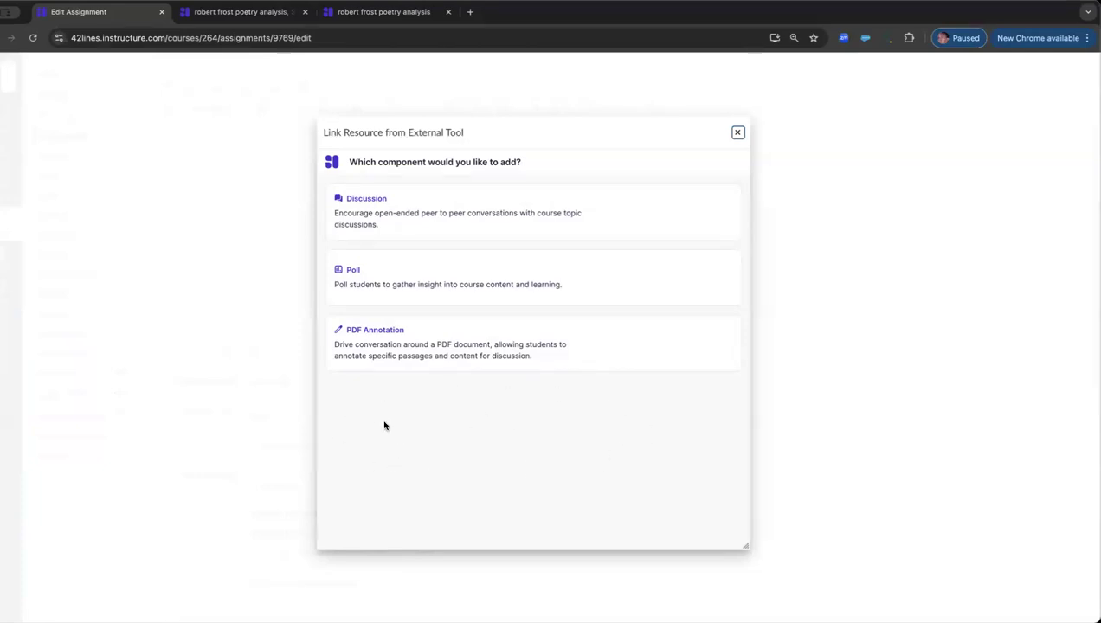
{"action": "left_click", "coordinate": [402, 214]}
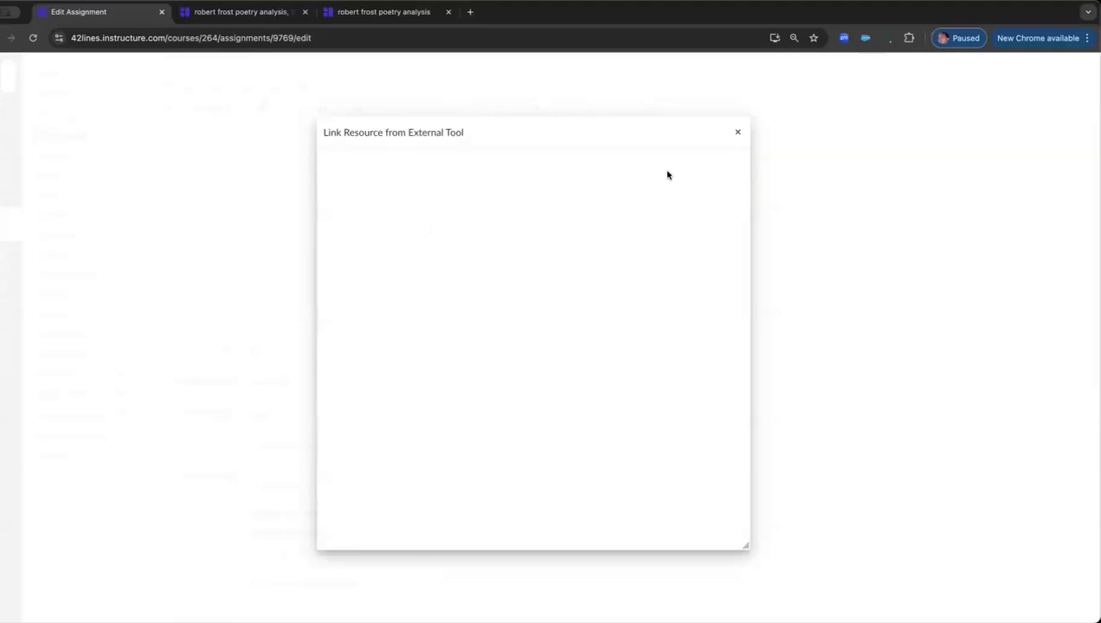
{"action": "left_click", "coordinate": [616, 426]}
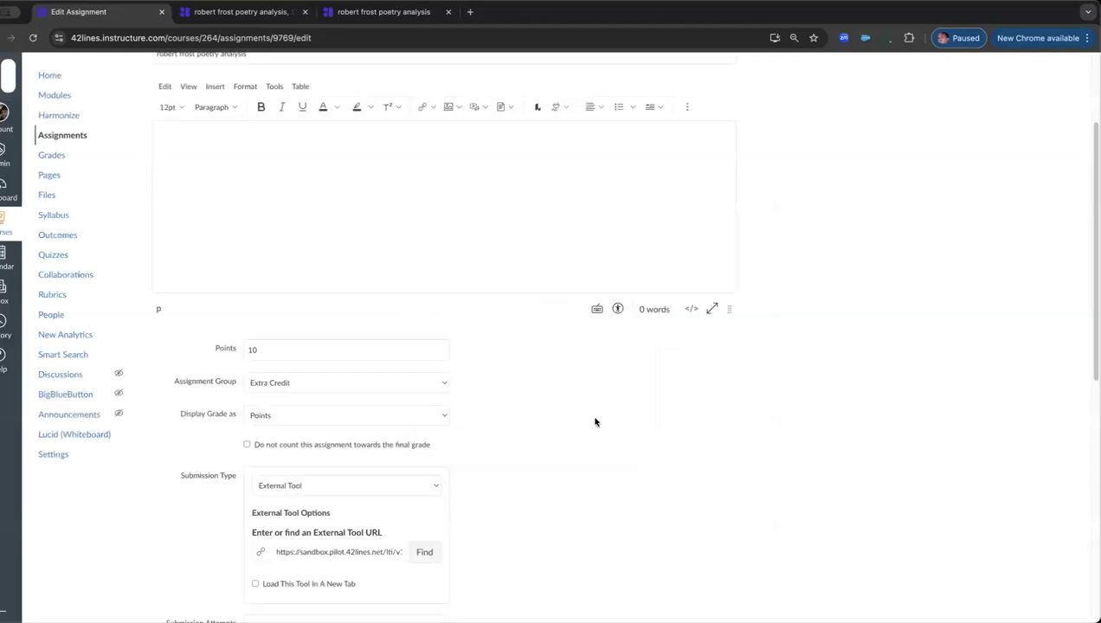
Step: Set the assignment's due date to Nov 7, 2024 and save the assignment without publishing it
{"action": "scroll", "coordinate": [516, 440], "scroll_direction": "down", "scroll_amount": 4}
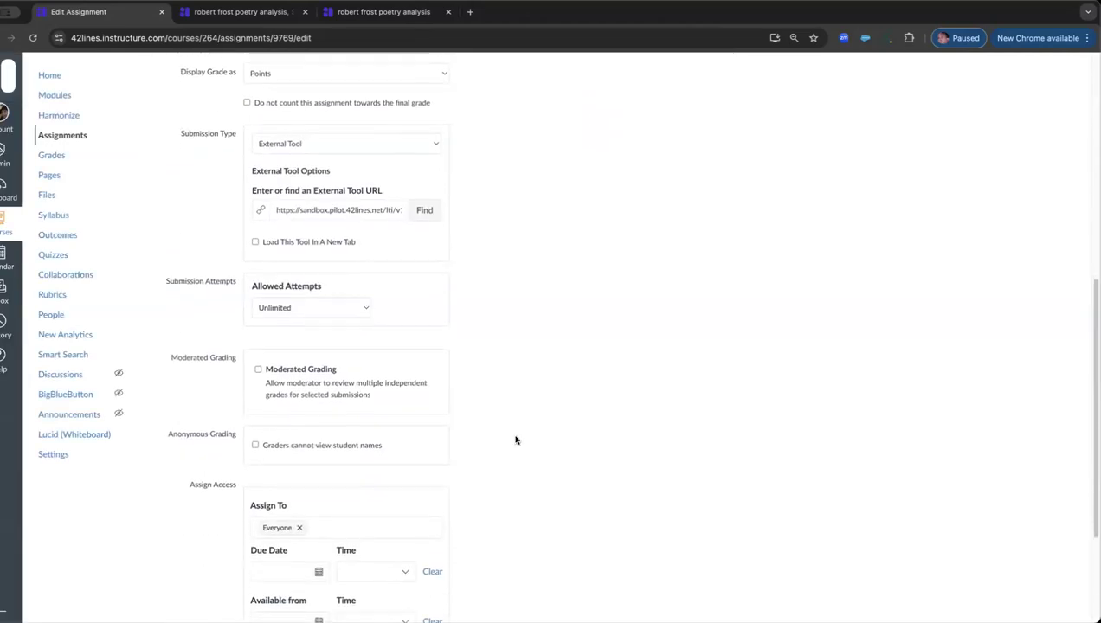
{"action": "left_click", "coordinate": [318, 526]}
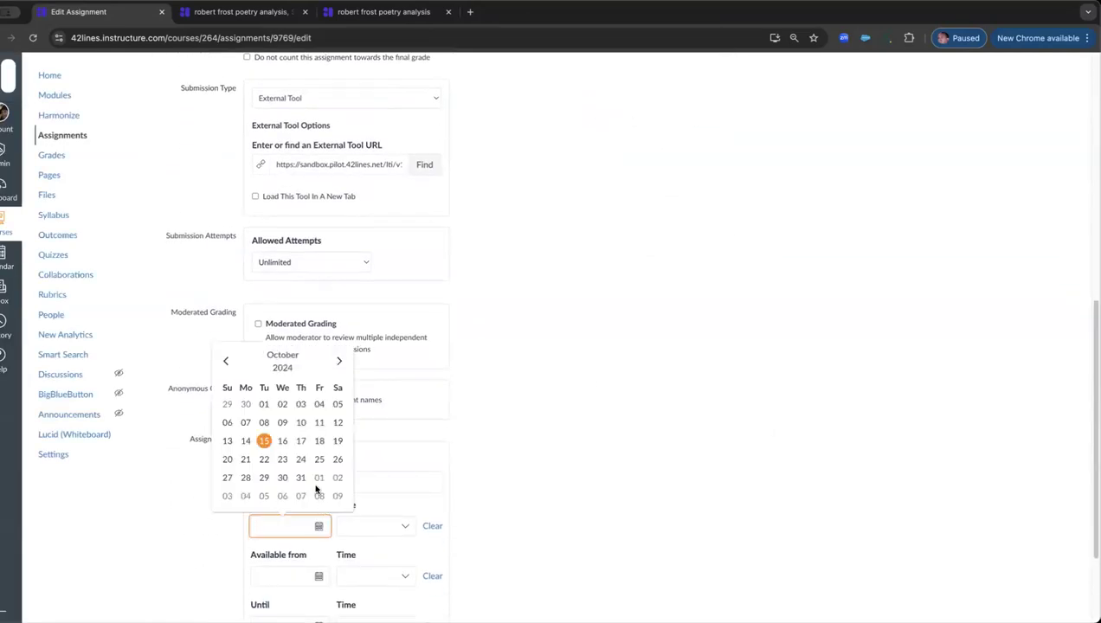
{"action": "left_click", "coordinate": [300, 497]}
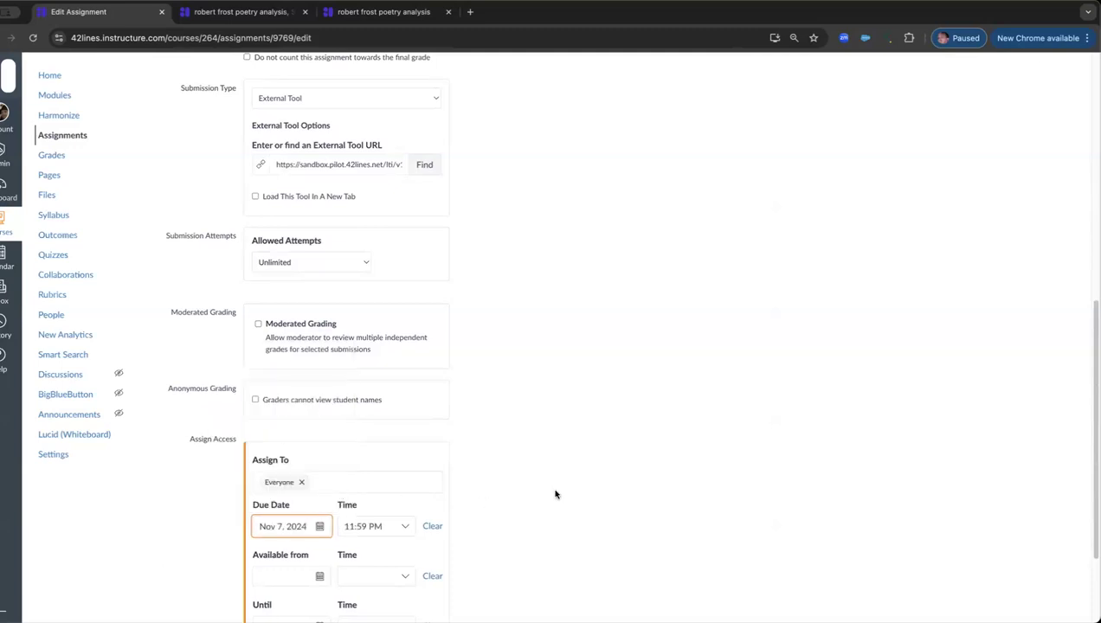
{"action": "scroll", "coordinate": [556, 495], "scroll_direction": "down", "scroll_amount": 2}
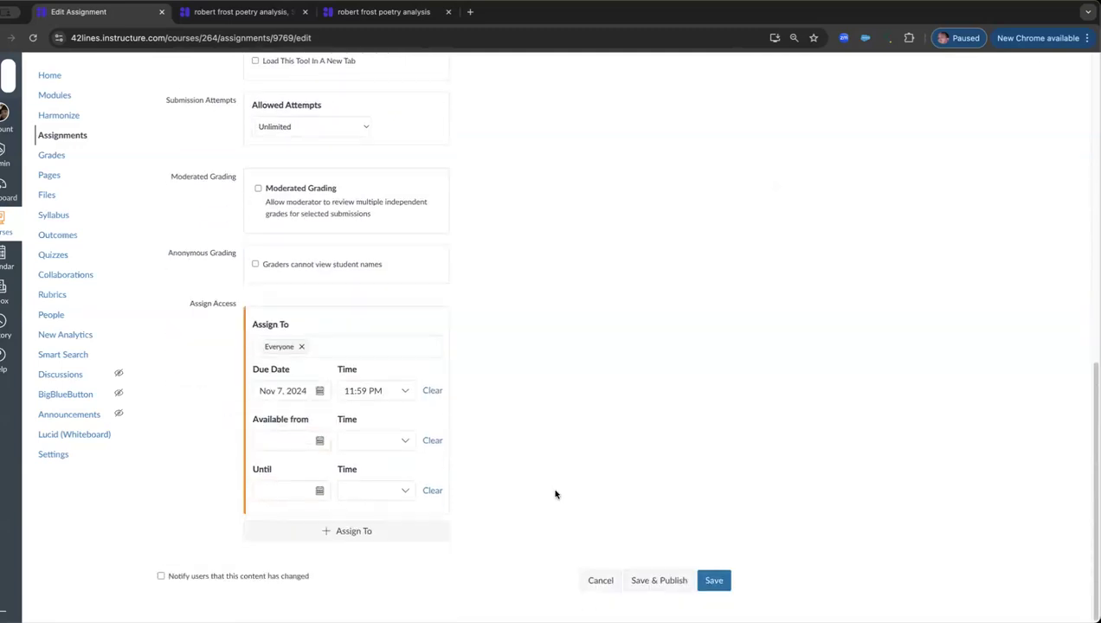
{"action": "left_click", "coordinate": [710, 581]}
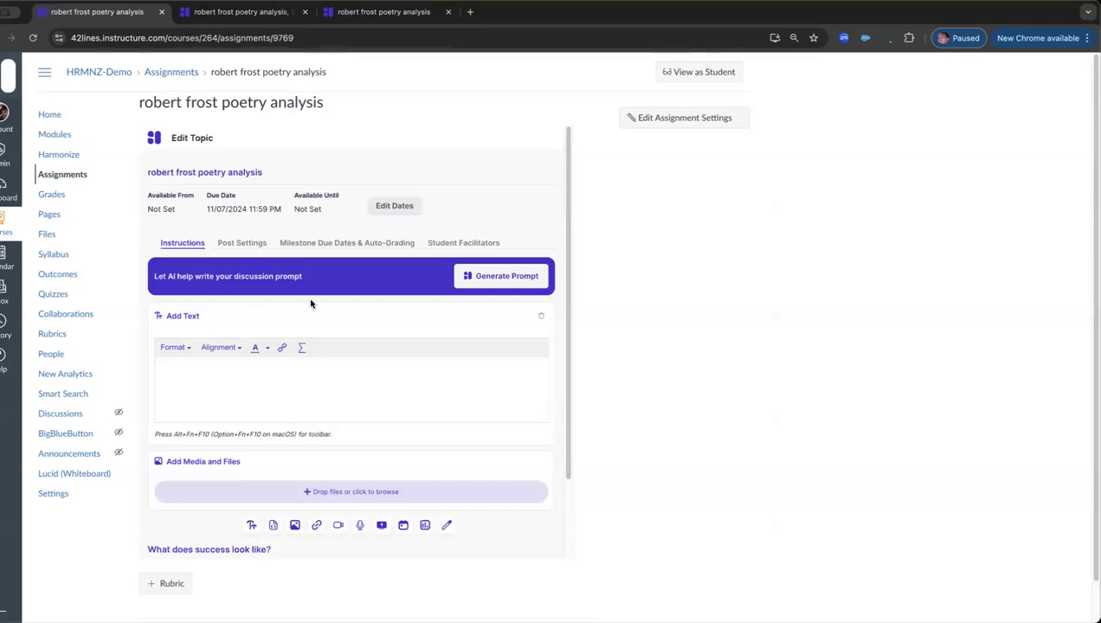
Step: Generate AI topic instructions for the subject "analysis of robert frost's poetry focused on tone and I want a video refelction of the learning."
{"action": "left_click_drag", "start_coordinate": [200, 271], "coordinate": [286, 273]}
{"action": "scroll", "coordinate": [359, 412], "scroll_direction": "down", "scroll_amount": 2}
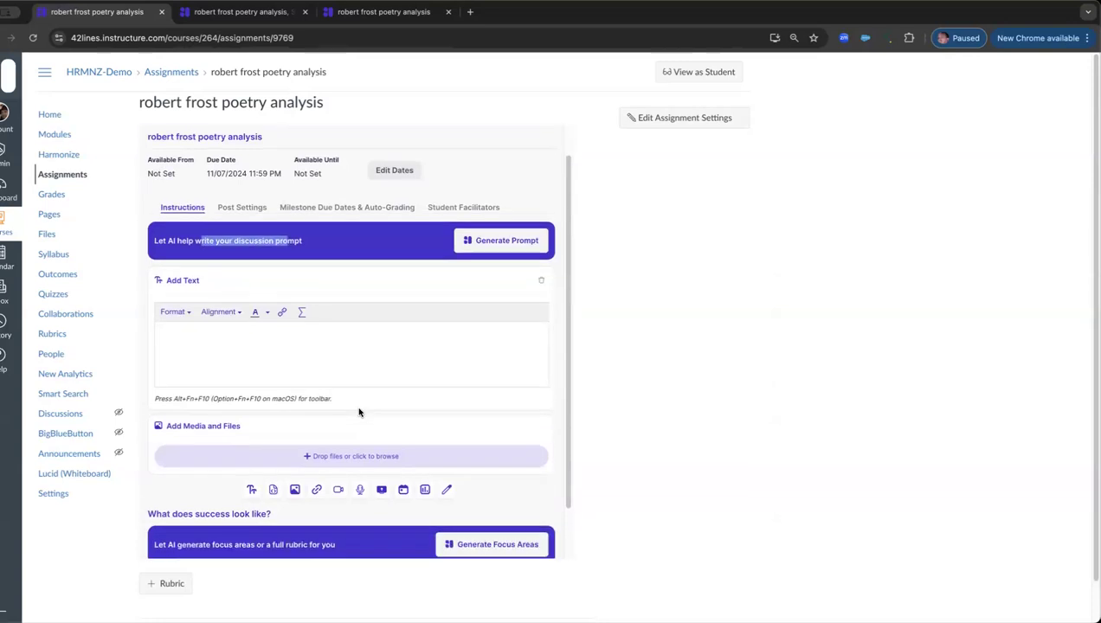
{"action": "scroll", "coordinate": [359, 412], "scroll_direction": "down", "scroll_amount": 2}
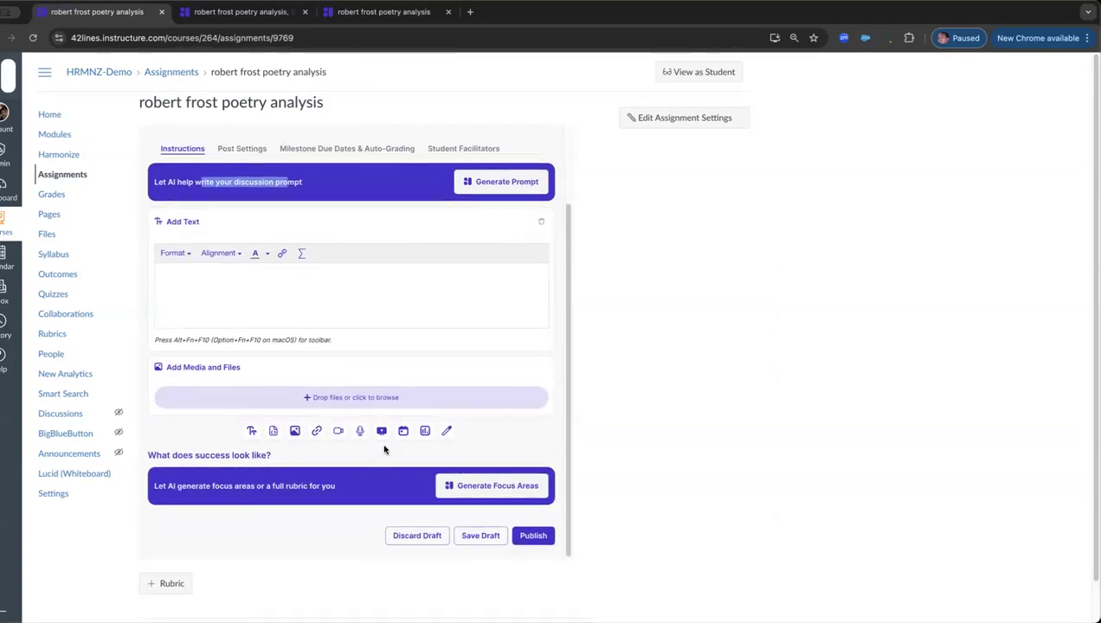
{"action": "left_click", "coordinate": [494, 182]}
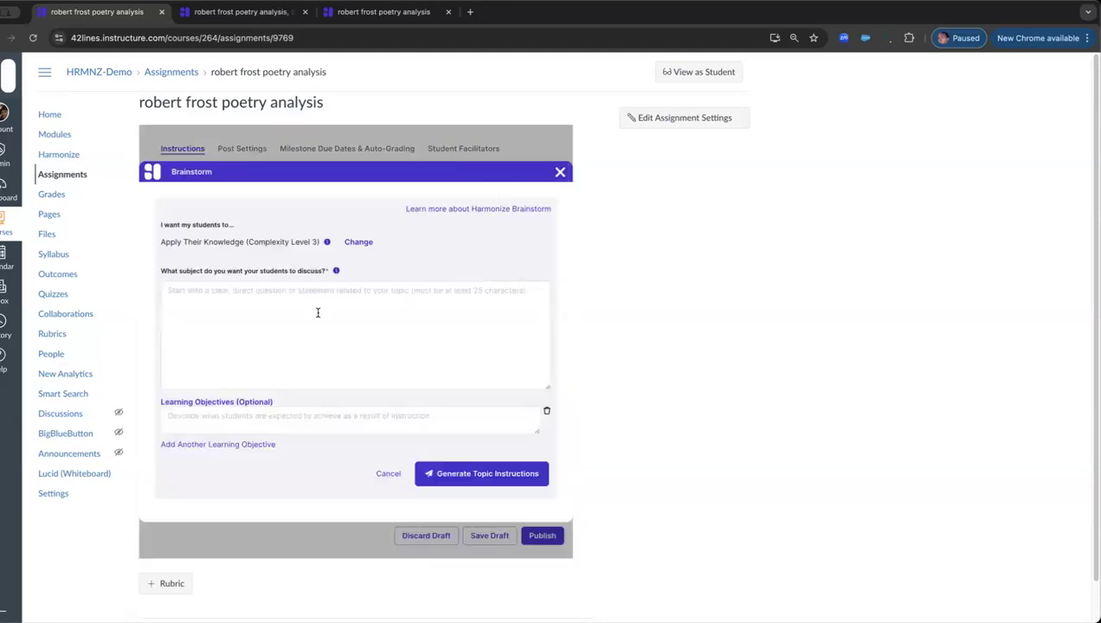
{"action": "left_click", "coordinate": [318, 313]}
{"action": "type", "text": "analys"}
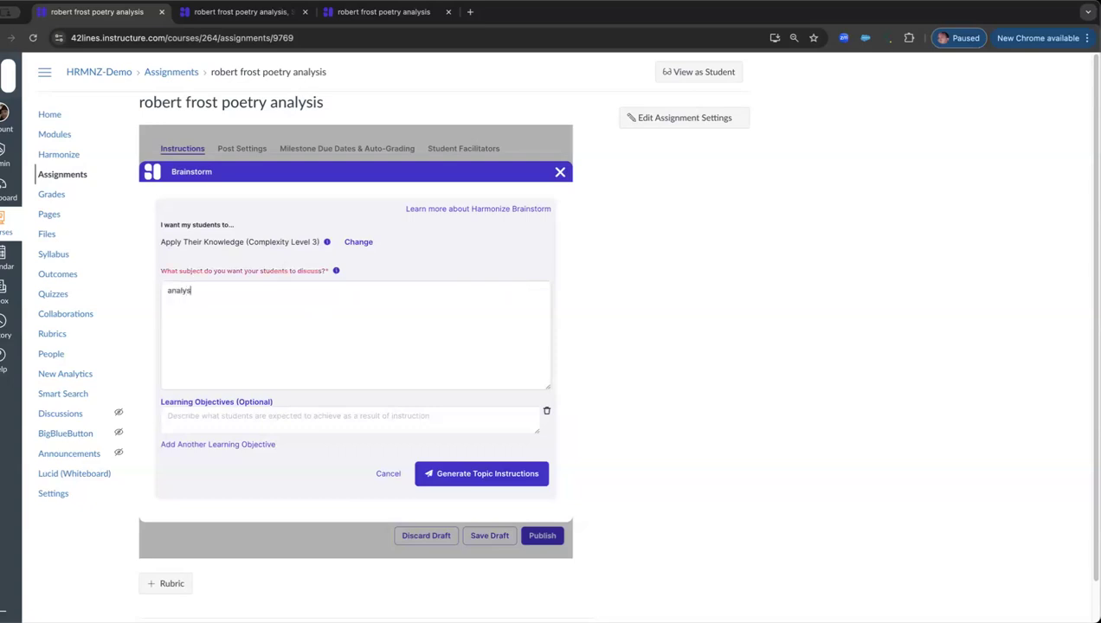
{"action": "type", "text": "is of robert frost's poetry focused on tone"}
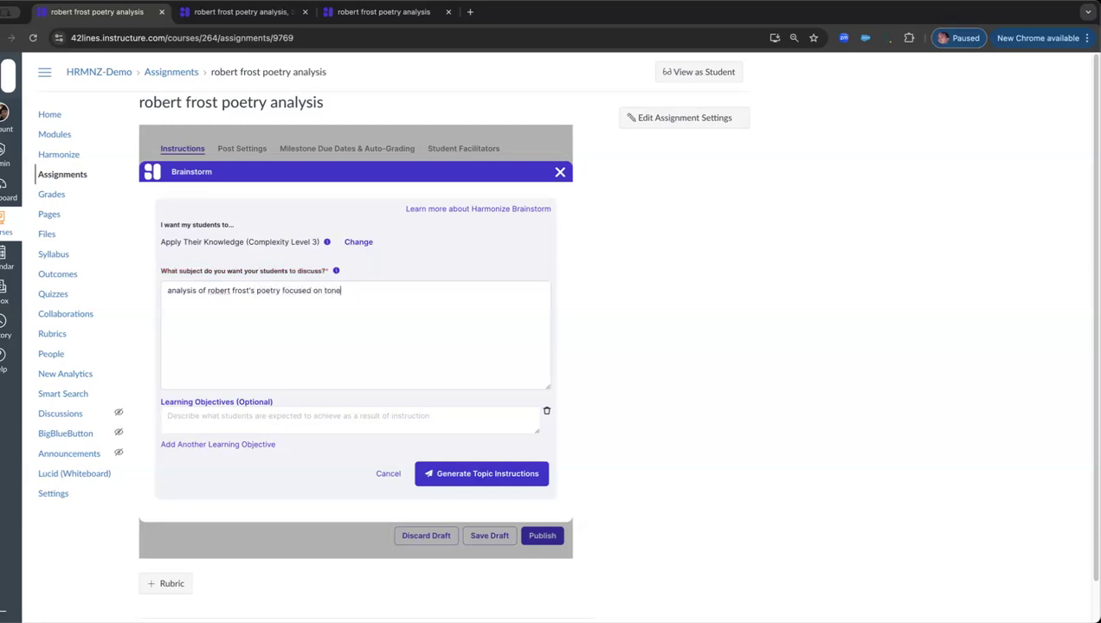
{"action": "type", "text": " and I want a video refelction of the learning."}
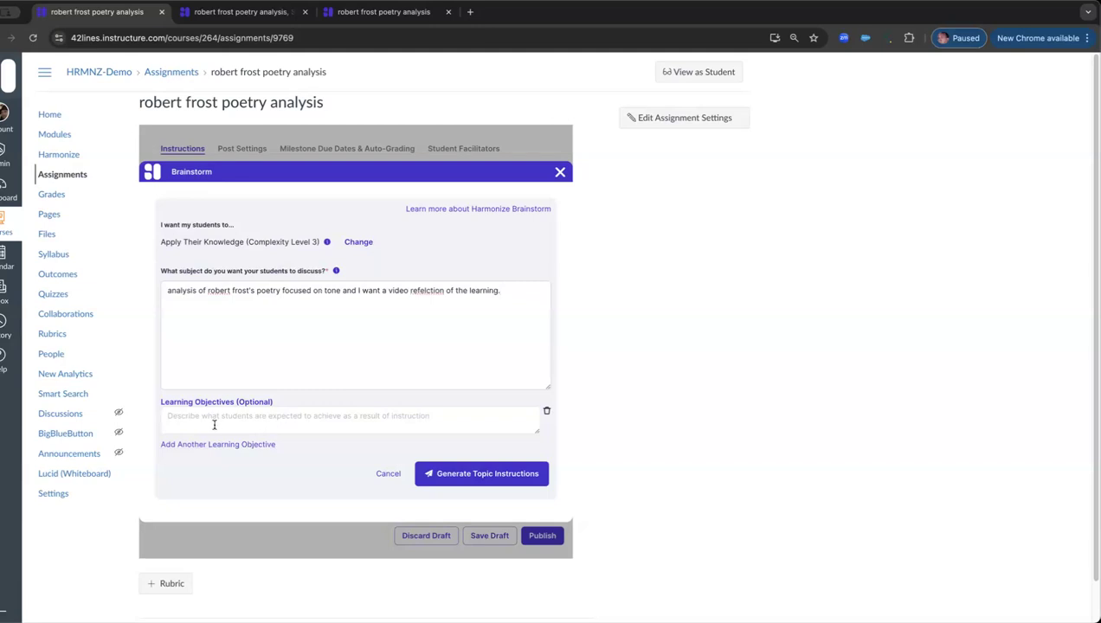
{"action": "left_click_drag", "start_coordinate": [187, 242], "coordinate": [291, 241]}
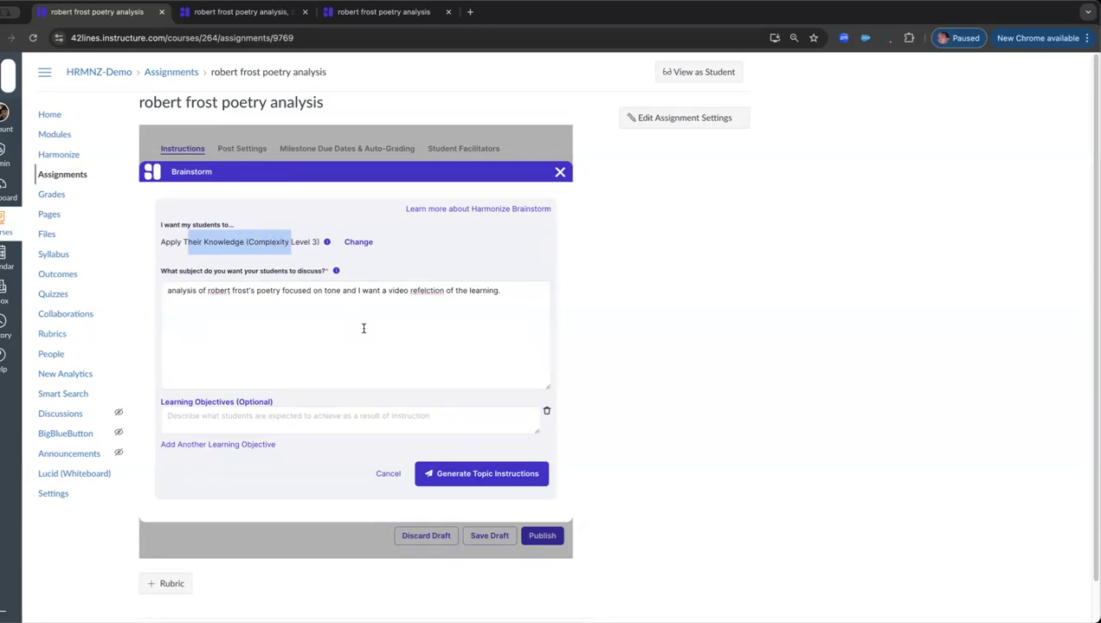
{"action": "left_click", "coordinate": [477, 474]}
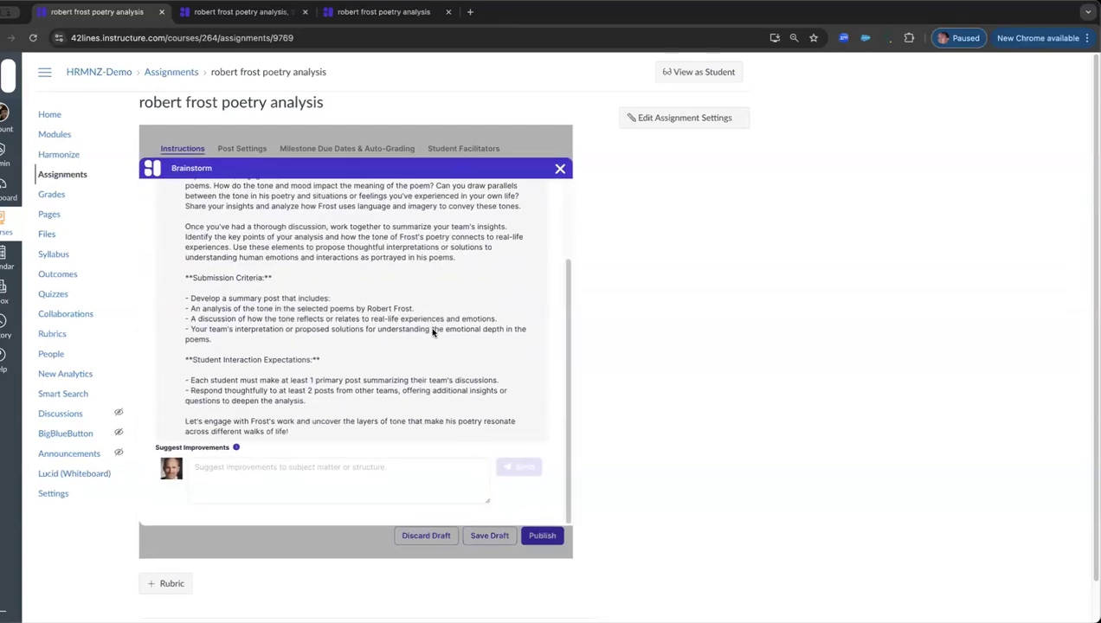
Step: Request a revision of the generated instructions: "make this a private assignment without teams, no student to student interaction."
{"action": "scroll", "coordinate": [437, 279], "scroll_direction": "up", "scroll_amount": 3}
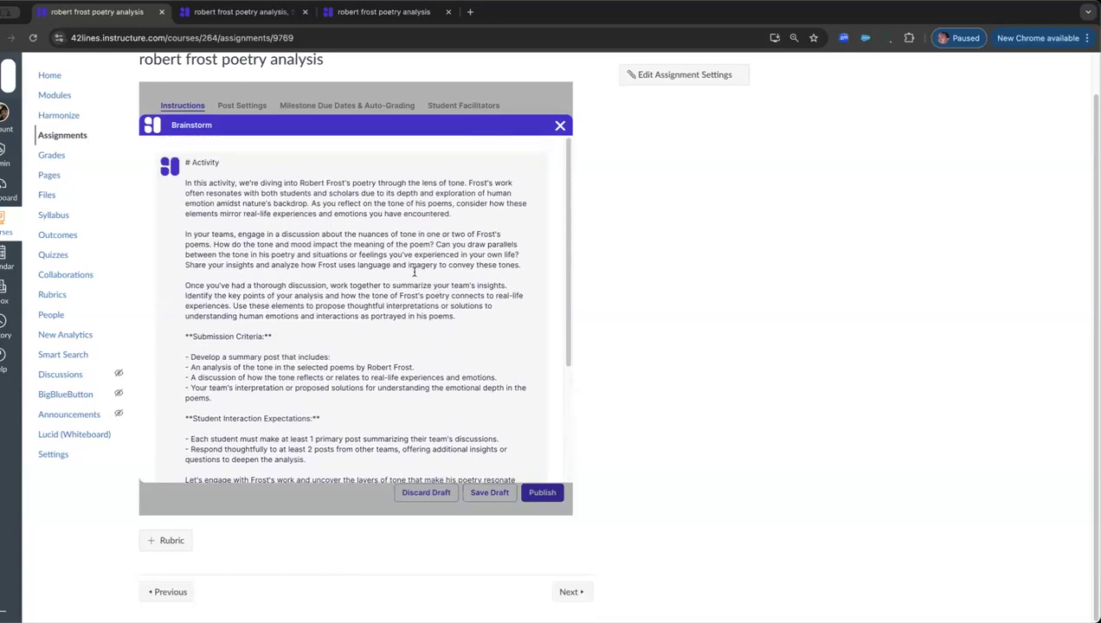
{"action": "left_click_drag", "start_coordinate": [202, 234], "coordinate": [269, 235]}
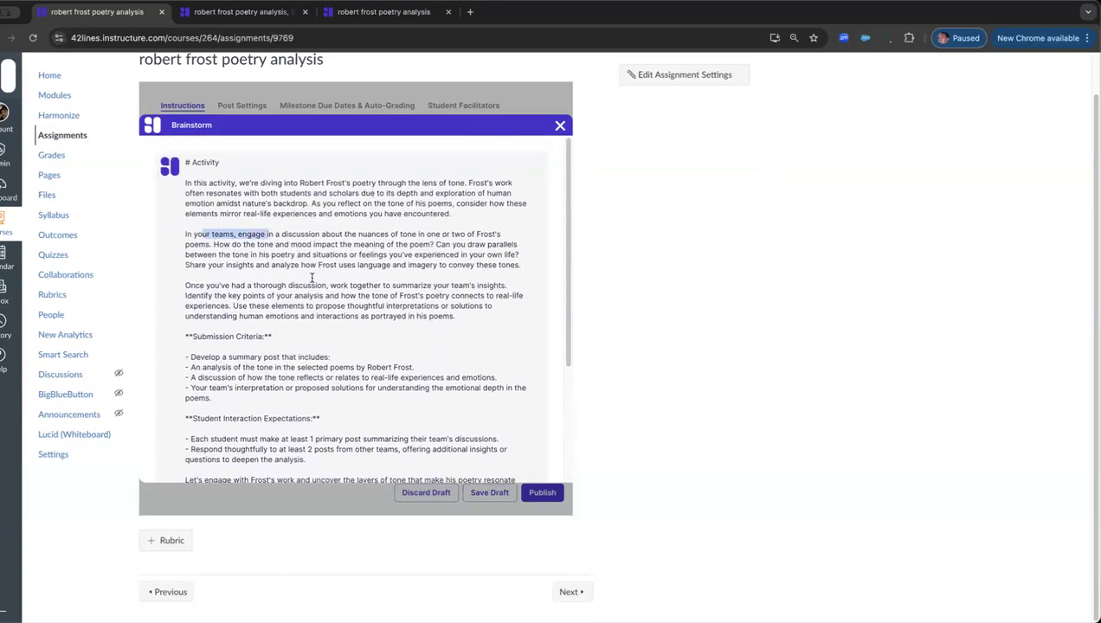
{"action": "scroll", "coordinate": [378, 318], "scroll_direction": "down", "scroll_amount": 5}
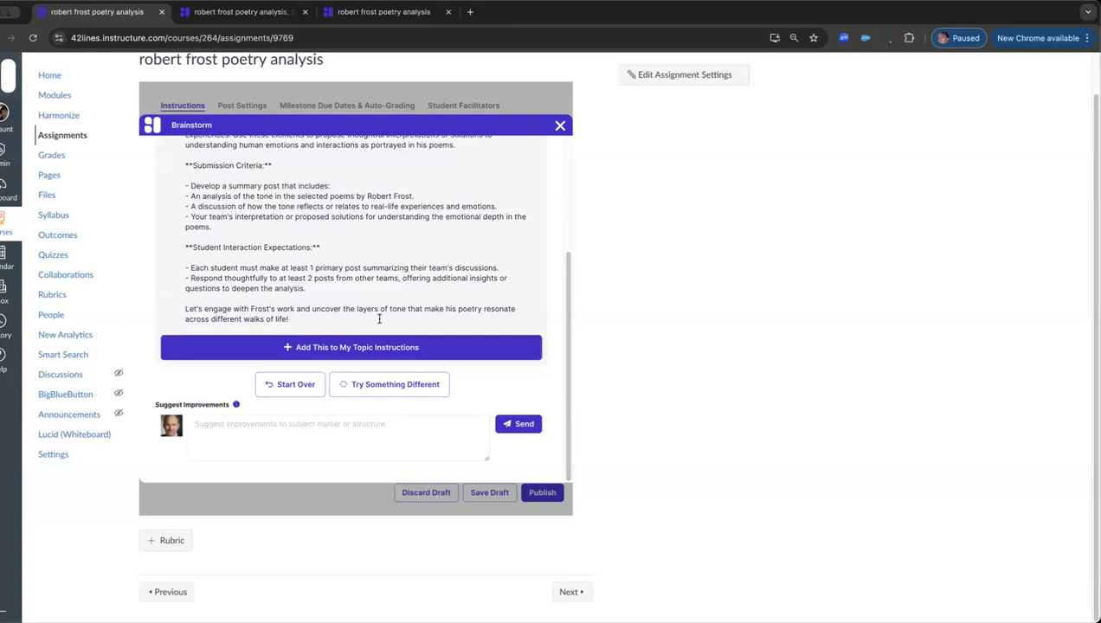
{"action": "left_click", "coordinate": [343, 438]}
{"action": "type", "text": "make this a pri"}
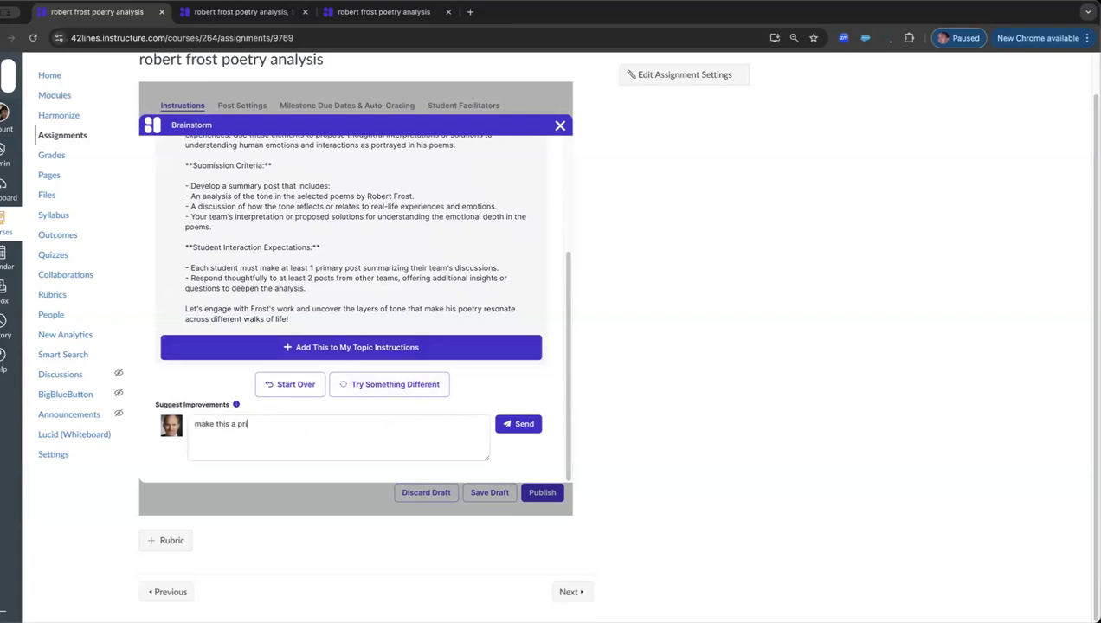
{"action": "type", "text": "vate assignment without teams"}
{"action": "type", "text": "no stu"}
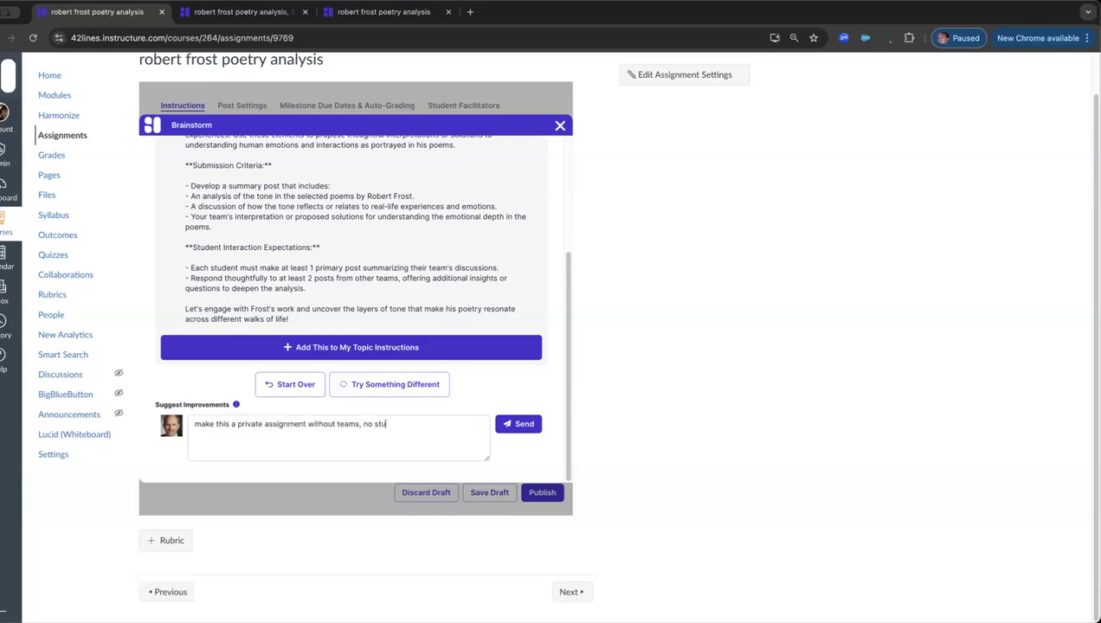
{"action": "type", "text": "dent to student interaction."}
{"action": "left_click", "coordinate": [516, 425]}
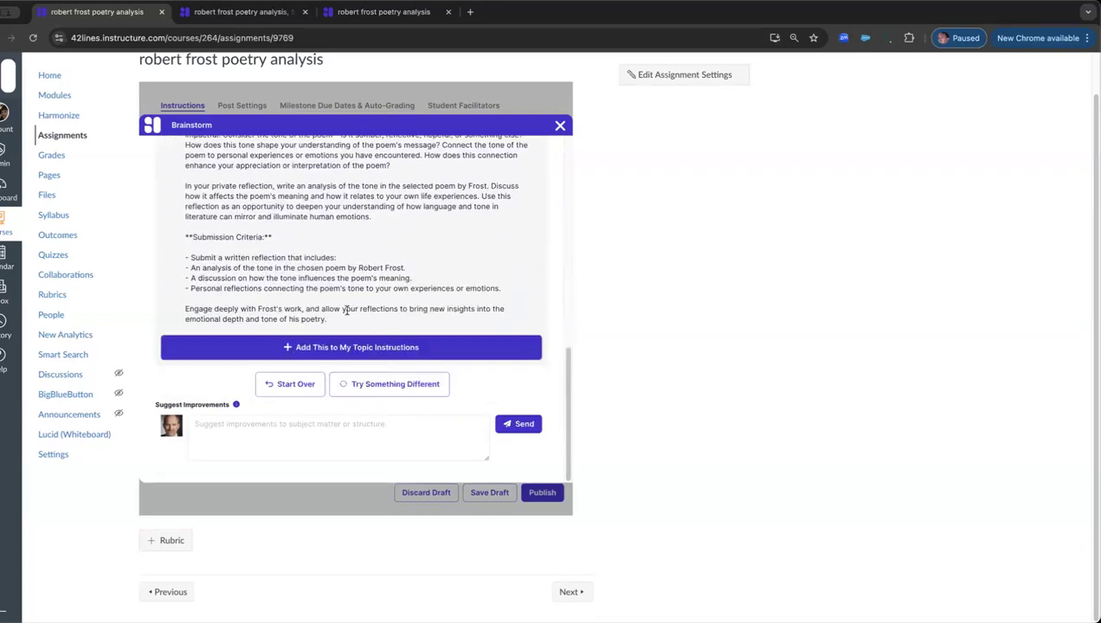
Step: Review the revised activity text and its submission criteria, and add it to the topic instructions
{"action": "triple_click", "coordinate": [245, 268]}
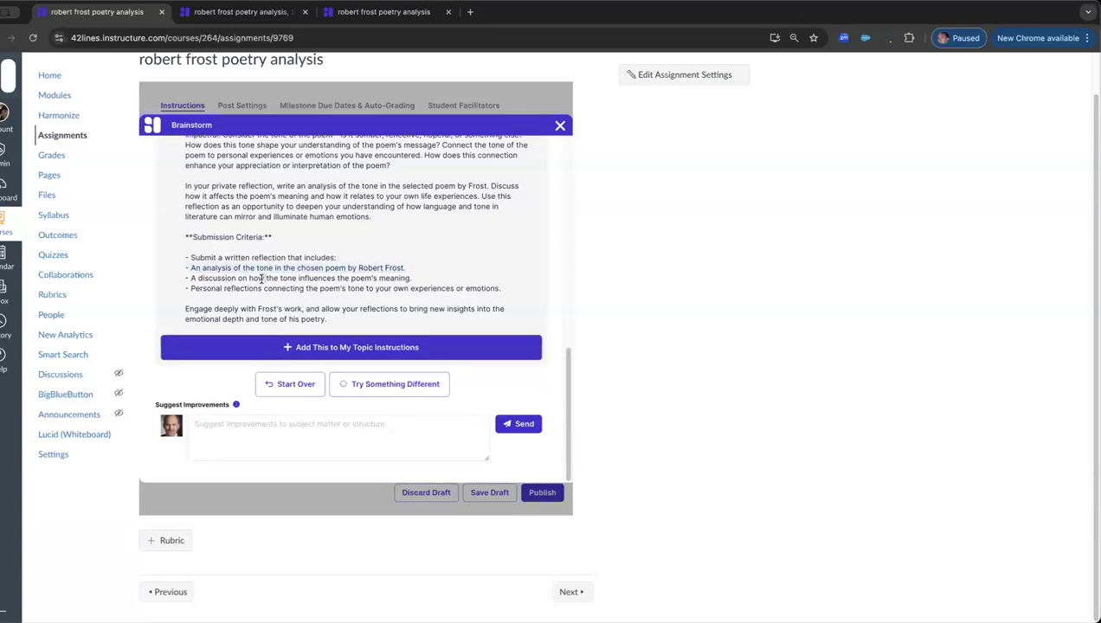
{"action": "triple_click", "coordinate": [261, 277]}
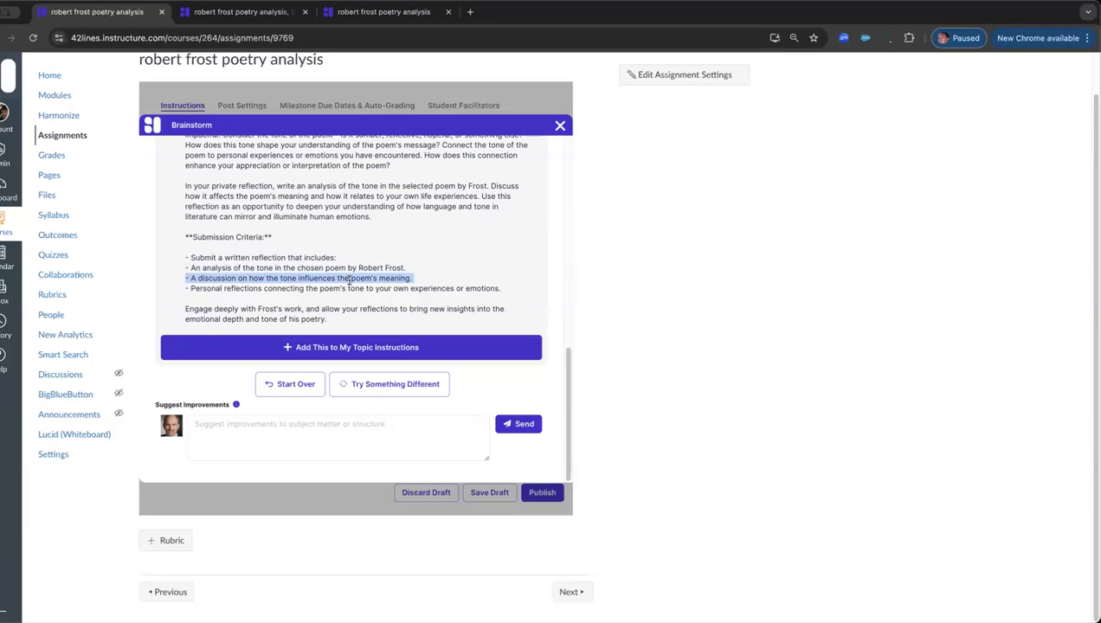
{"action": "triple_click", "coordinate": [304, 286]}
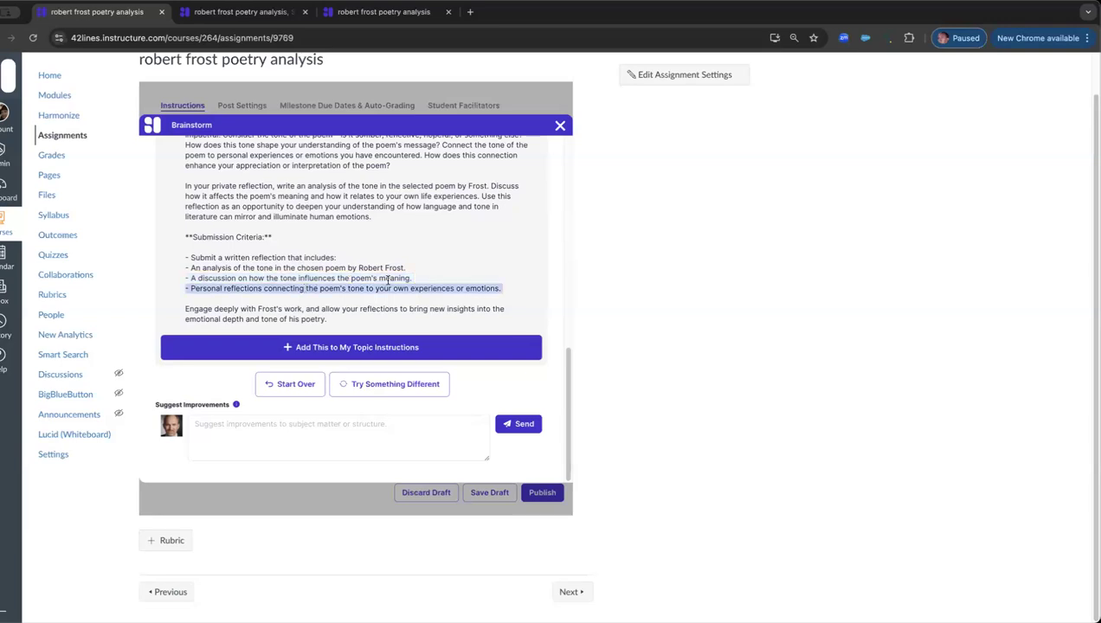
{"action": "scroll", "coordinate": [387, 279], "scroll_direction": "up", "scroll_amount": 3}
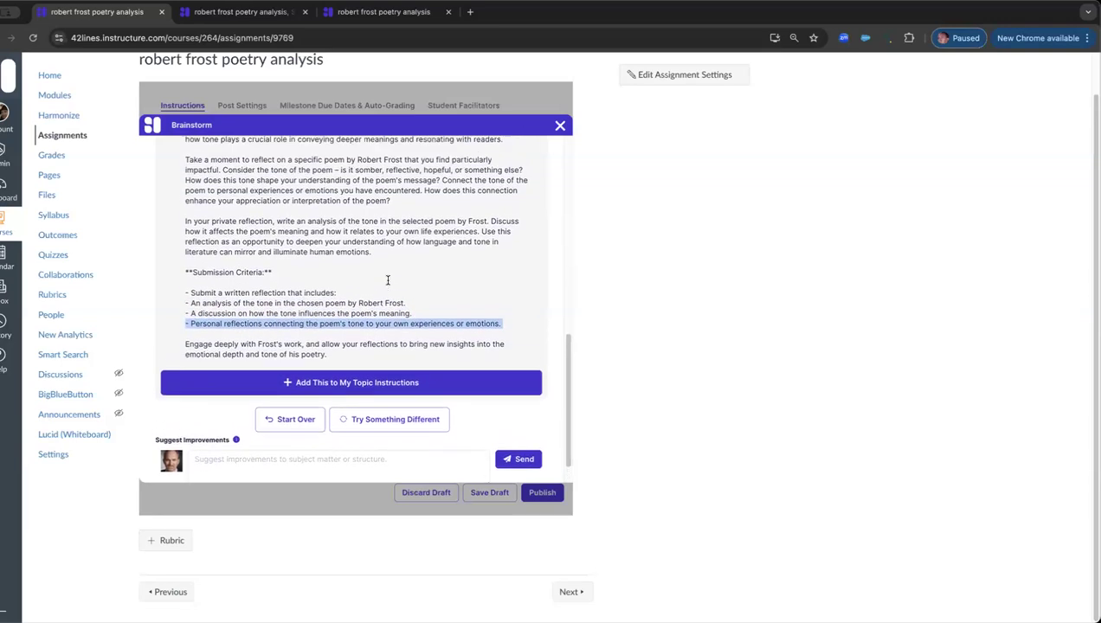
{"action": "scroll", "coordinate": [388, 280], "scroll_direction": "up", "scroll_amount": 1}
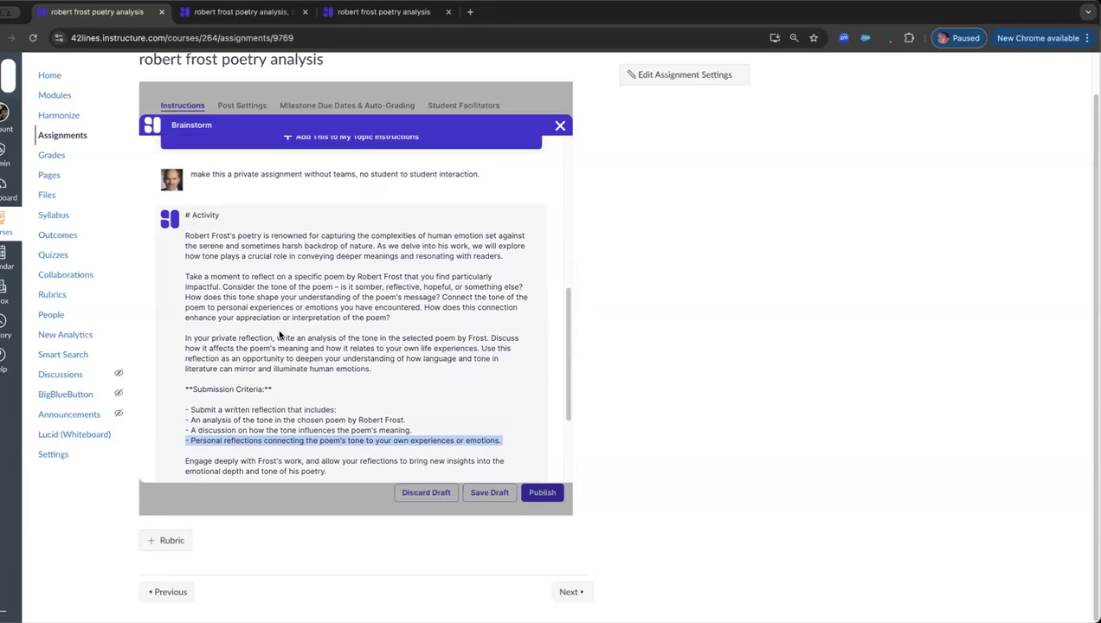
{"action": "scroll", "coordinate": [294, 334], "scroll_direction": "down", "scroll_amount": 4}
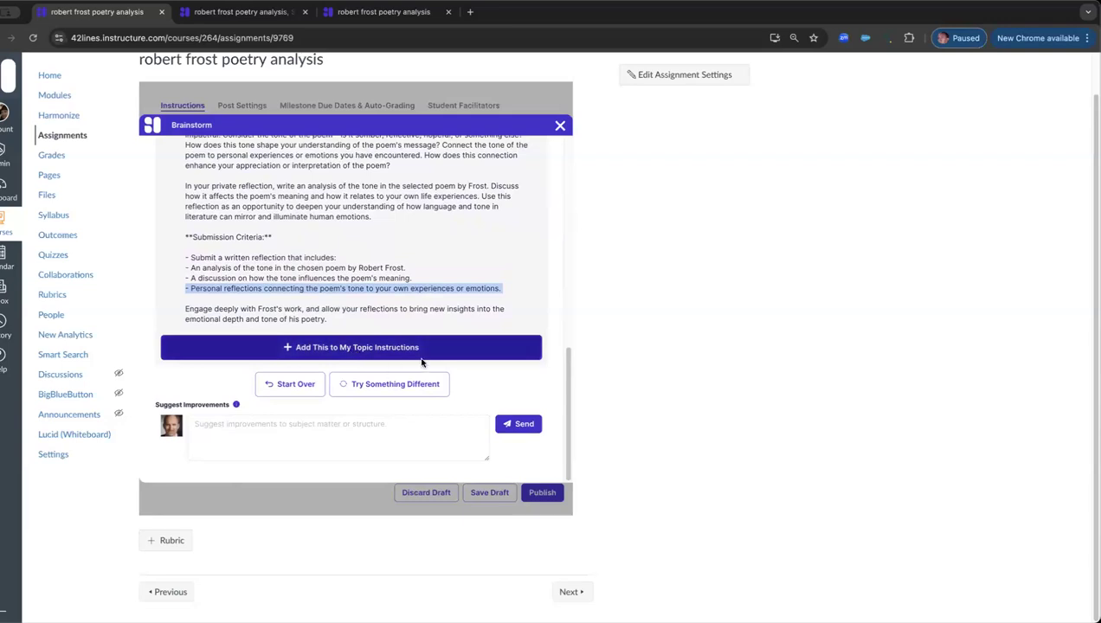
{"action": "left_click", "coordinate": [372, 389]}
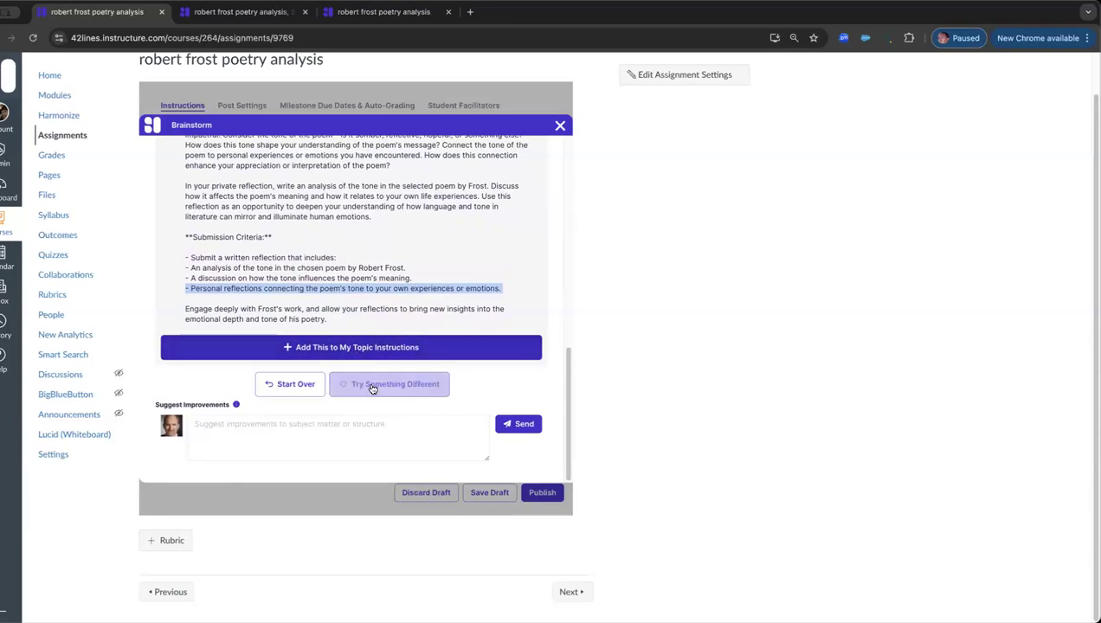
{"action": "left_click", "coordinate": [347, 348]}
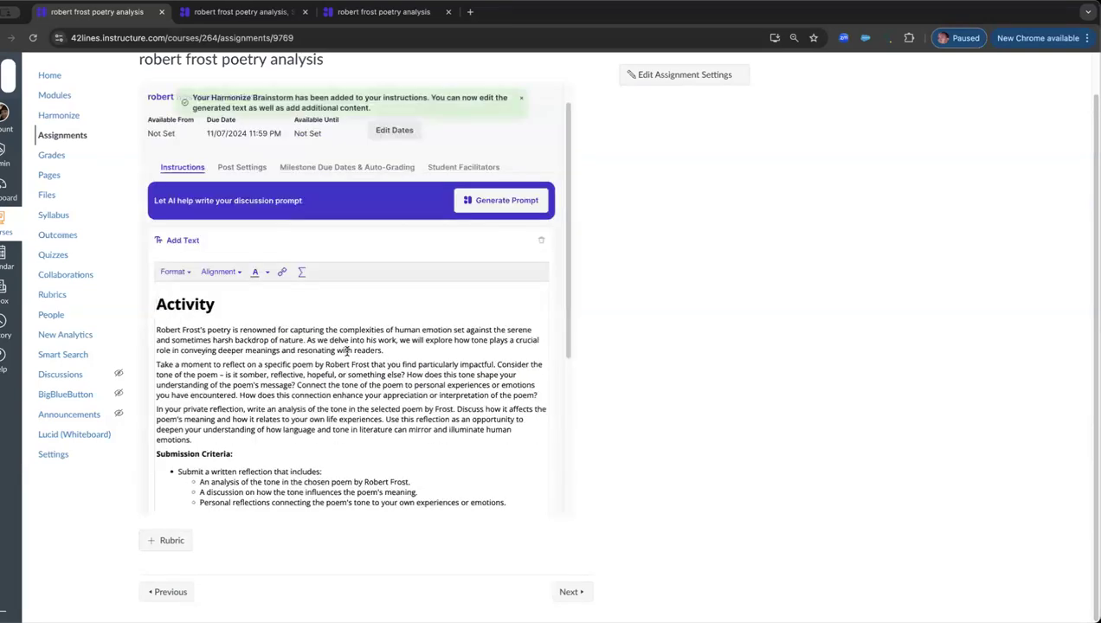
Step: Generate AI focus areas defining what success looks like for the topic
{"action": "scroll", "coordinate": [347, 351], "scroll_direction": "down", "scroll_amount": 3}
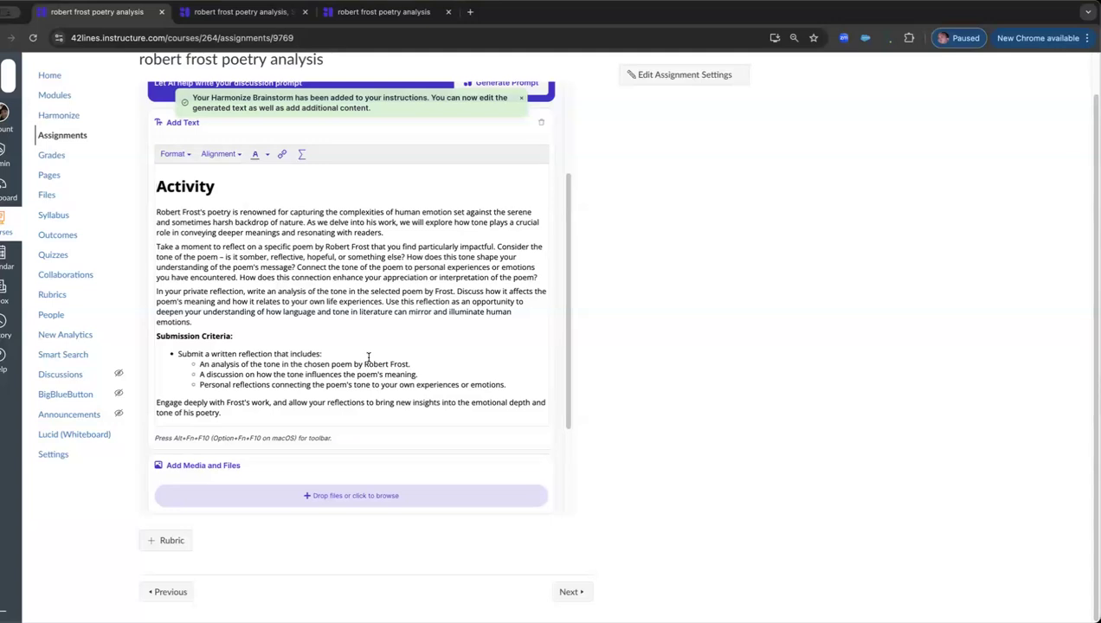
{"action": "scroll", "coordinate": [368, 356], "scroll_direction": "down", "scroll_amount": 4}
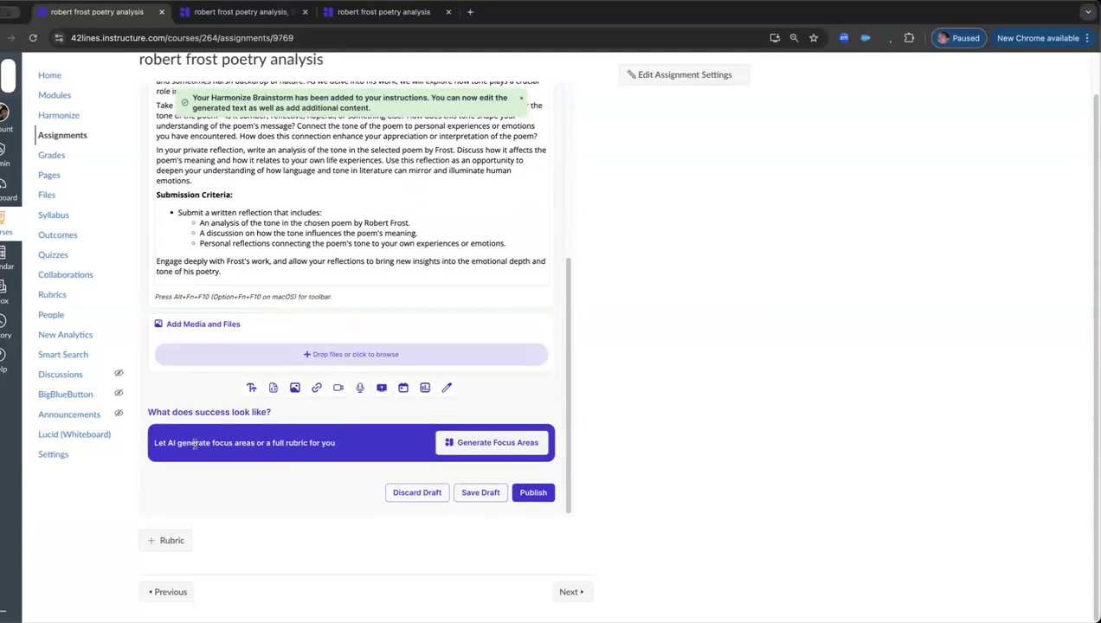
{"action": "left_click_drag", "start_coordinate": [189, 443], "coordinate": [338, 445]}
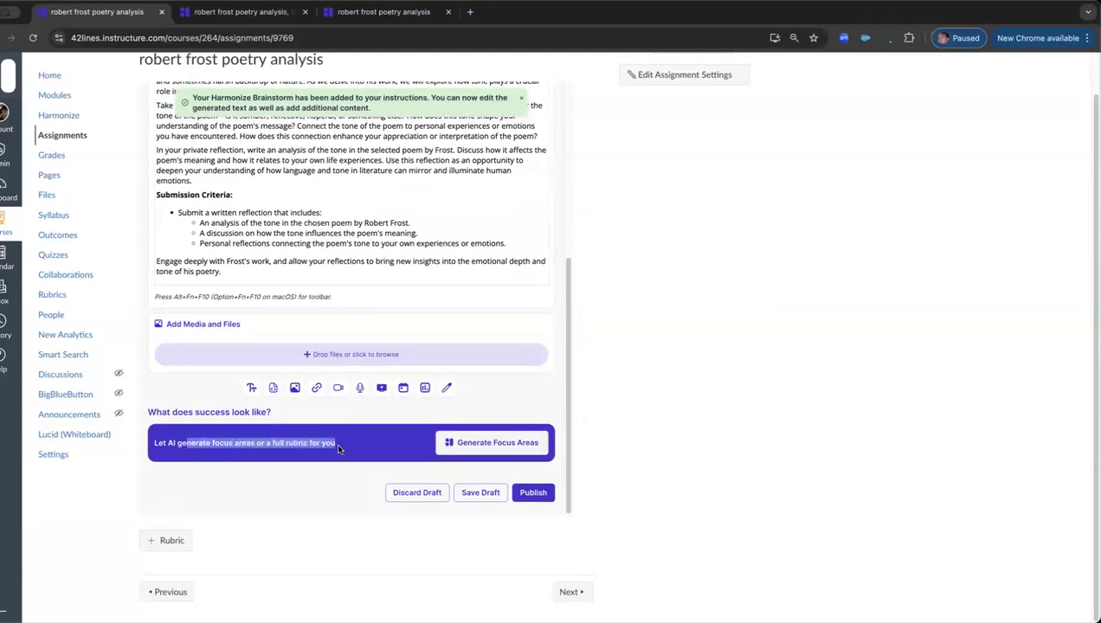
{"action": "left_click", "coordinate": [492, 445]}
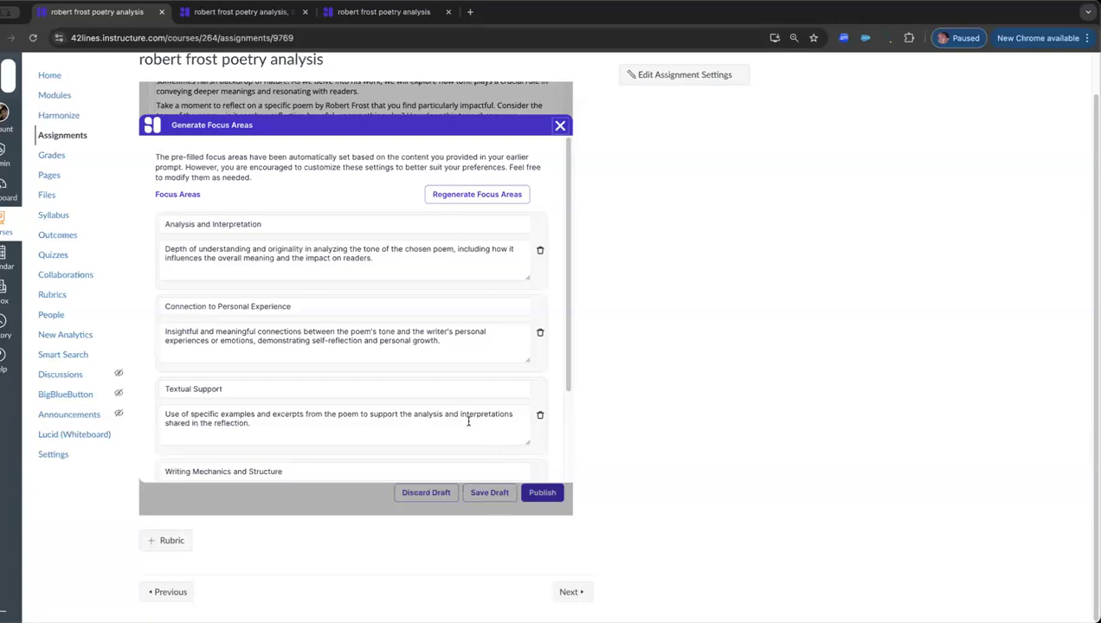
Step: Review the generated focus areas, accept them unchanged, and generate a full rubric from them
{"action": "scroll", "coordinate": [465, 417], "scroll_direction": "down", "scroll_amount": 1}
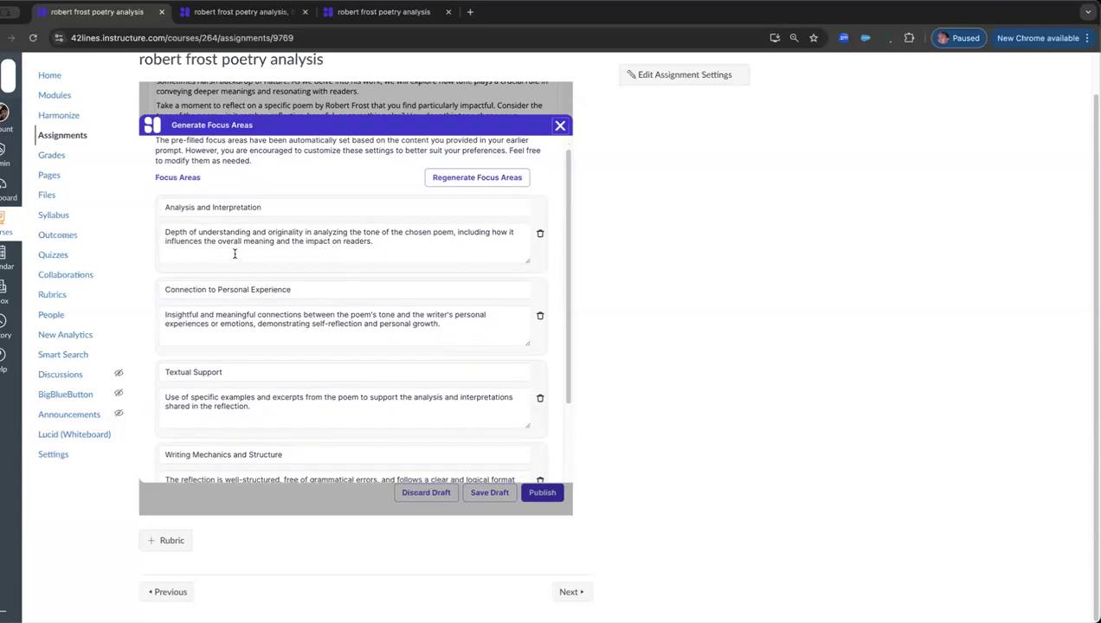
{"action": "scroll", "coordinate": [271, 386], "scroll_direction": "down", "scroll_amount": 2}
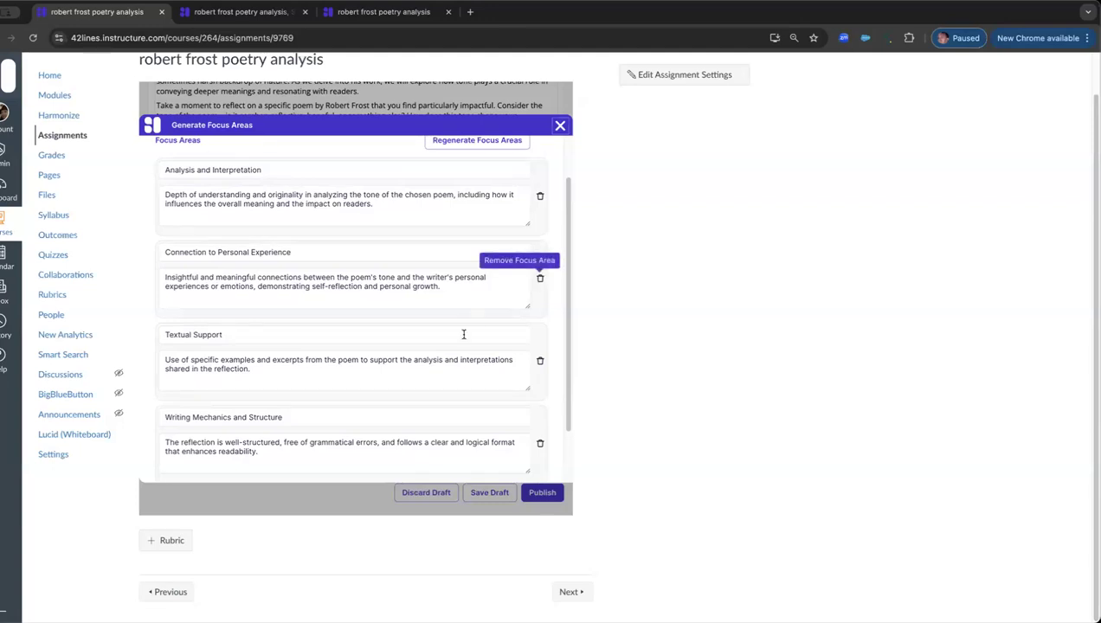
{"action": "scroll", "coordinate": [463, 334], "scroll_direction": "down", "scroll_amount": 3}
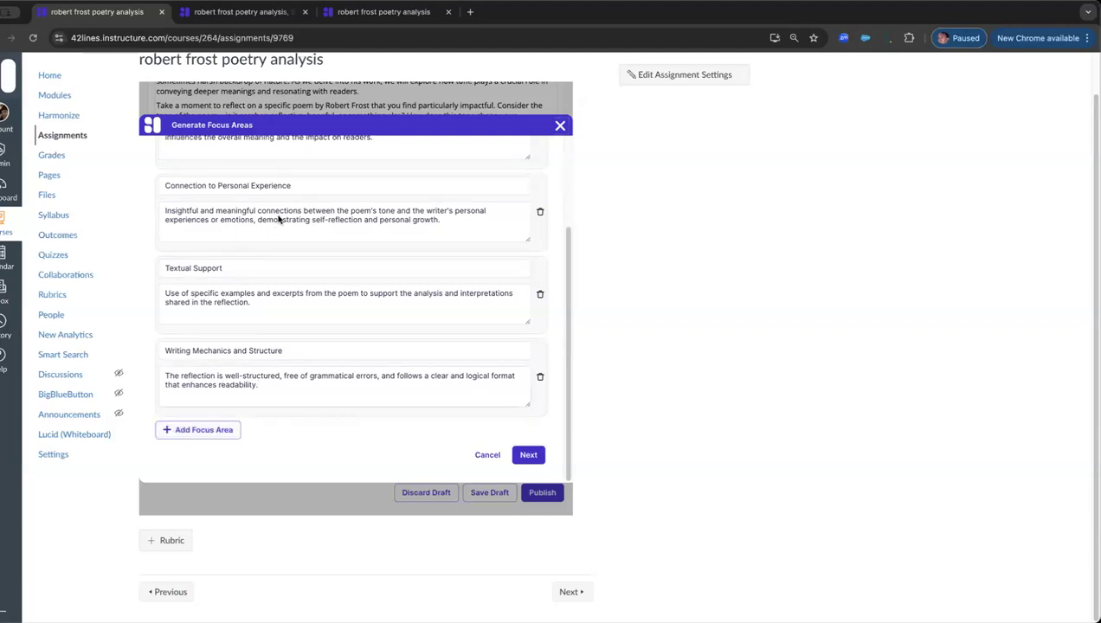
{"action": "left_click", "coordinate": [529, 457]}
{"action": "left_click", "coordinate": [511, 322]}
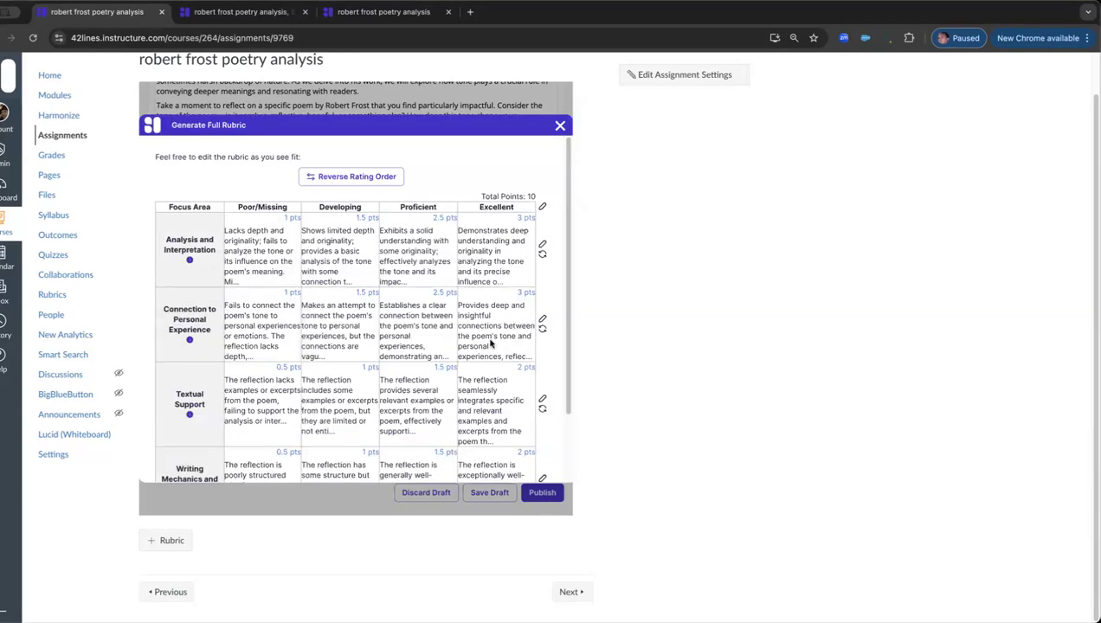
Step: Examine the generated rubric, including the editable points and descriptions of the Connection to Personal Experience row
{"action": "scroll", "coordinate": [455, 376], "scroll_direction": "down", "scroll_amount": 2}
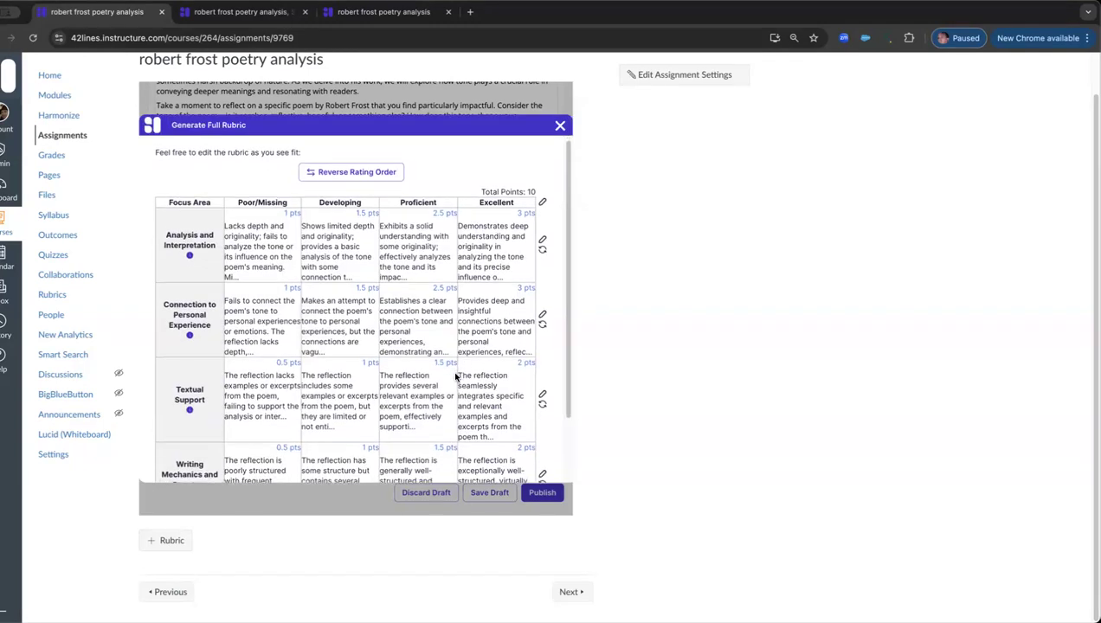
{"action": "scroll", "coordinate": [456, 376], "scroll_direction": "down", "scroll_amount": 1}
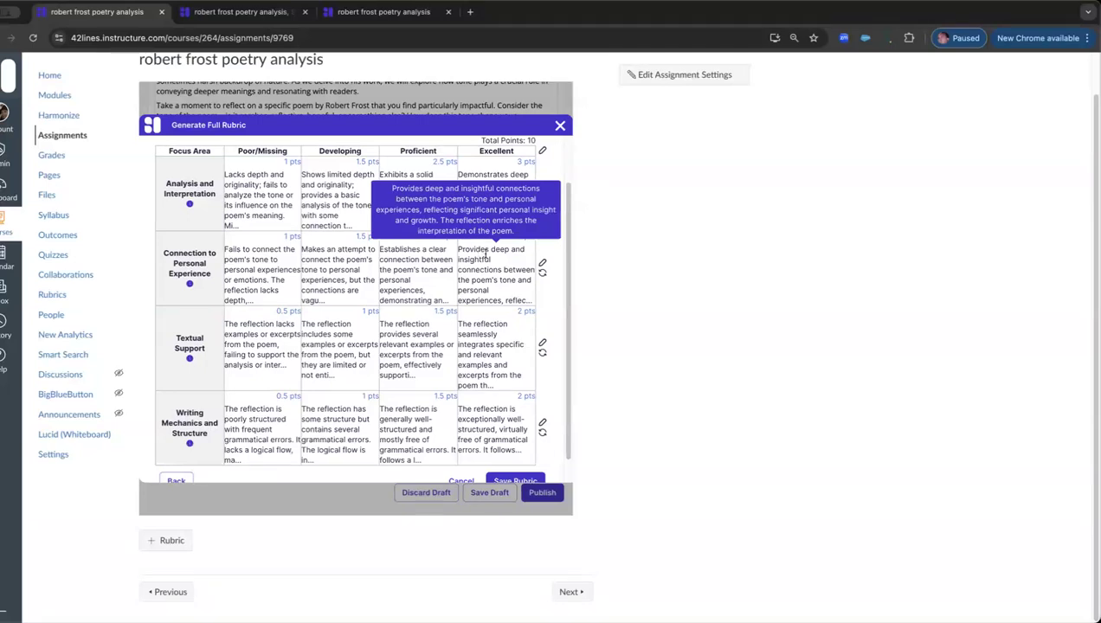
{"action": "left_click", "coordinate": [543, 265]}
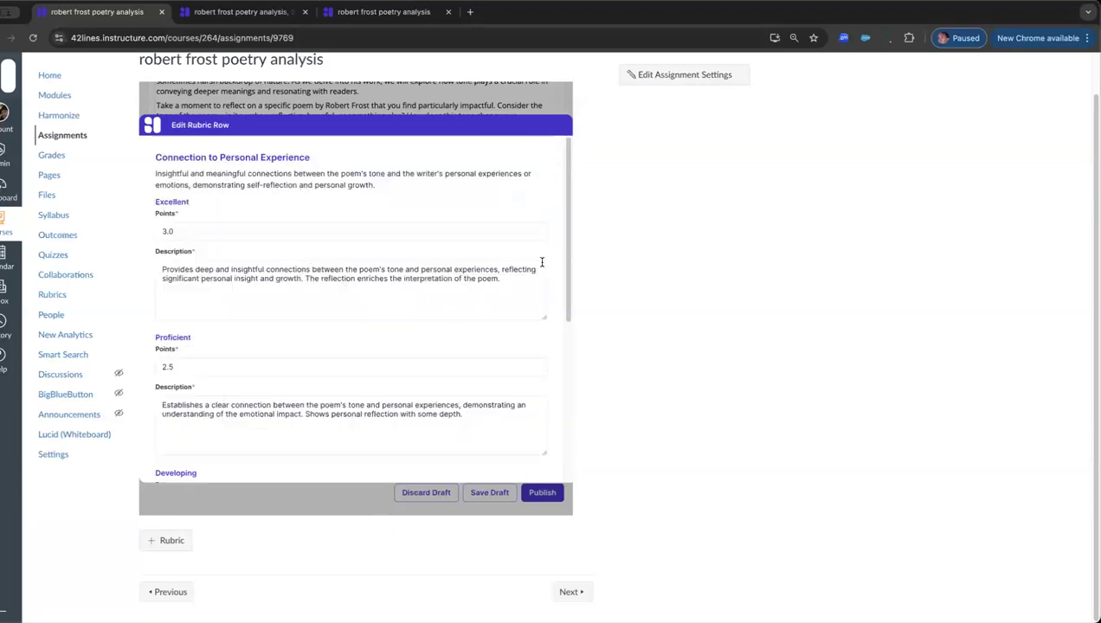
{"action": "scroll", "coordinate": [372, 354], "scroll_direction": "down", "scroll_amount": 3}
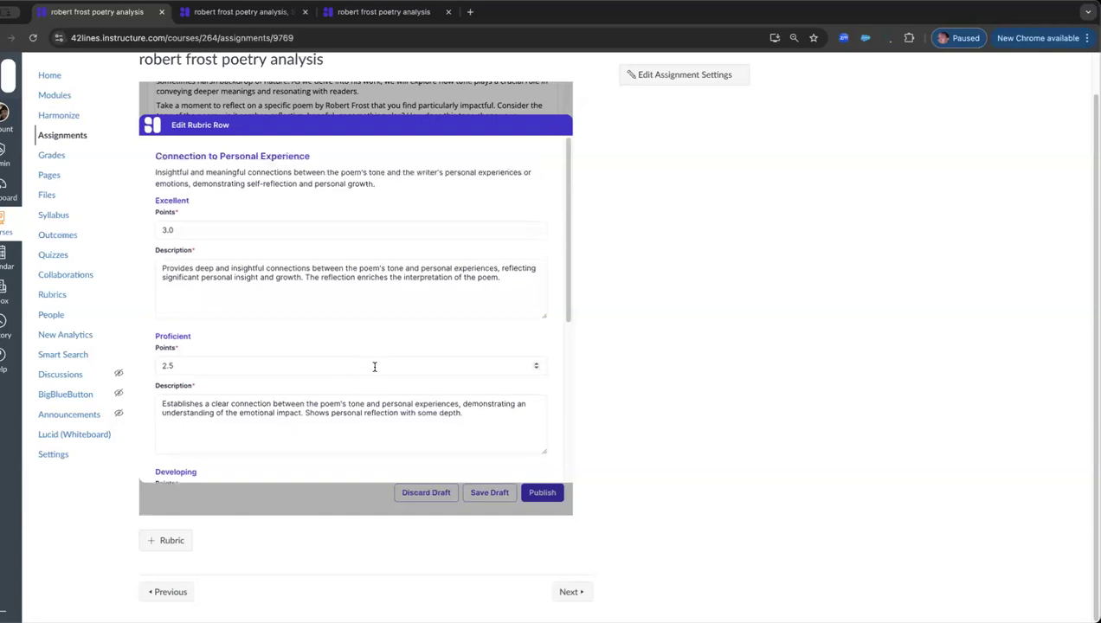
{"action": "scroll", "coordinate": [374, 368], "scroll_direction": "down", "scroll_amount": 4}
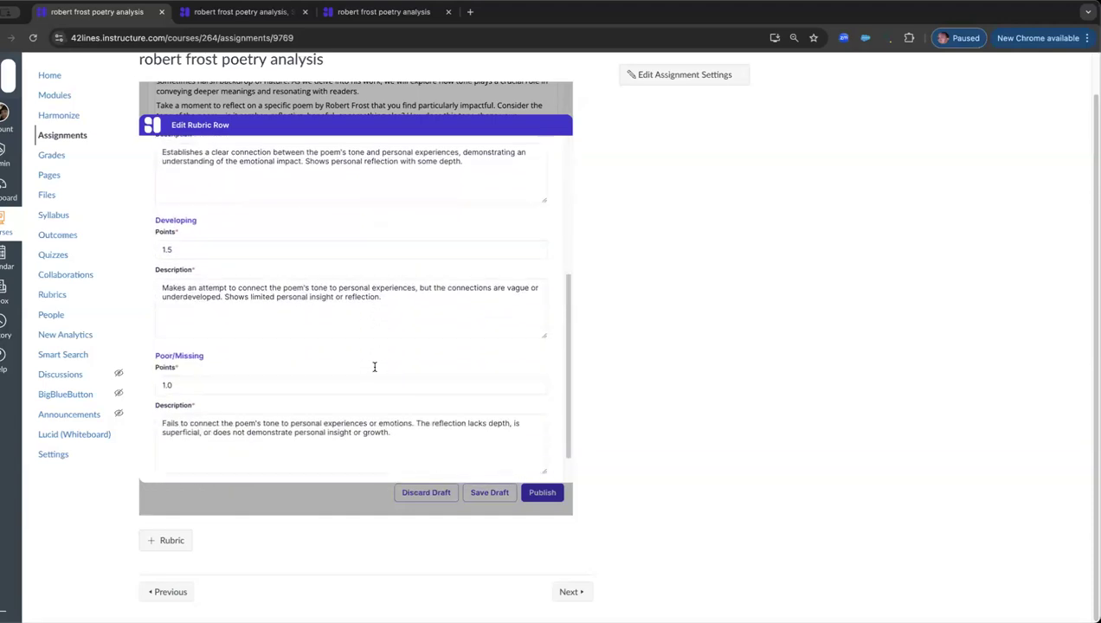
{"action": "left_click", "coordinate": [509, 456]}
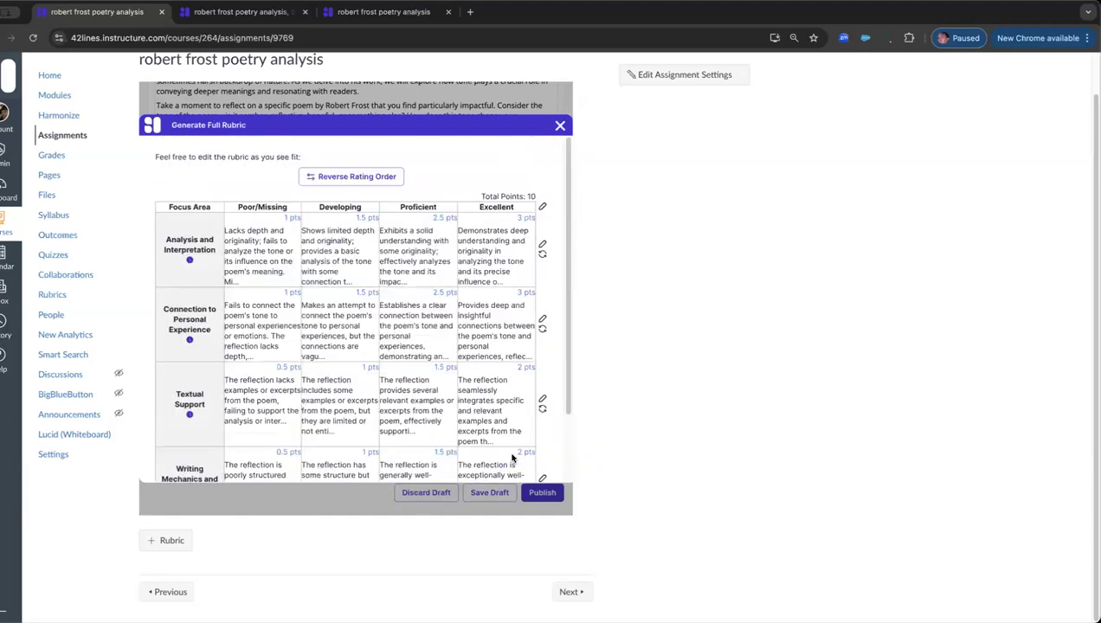
{"action": "scroll", "coordinate": [474, 331], "scroll_direction": "down", "scroll_amount": 2}
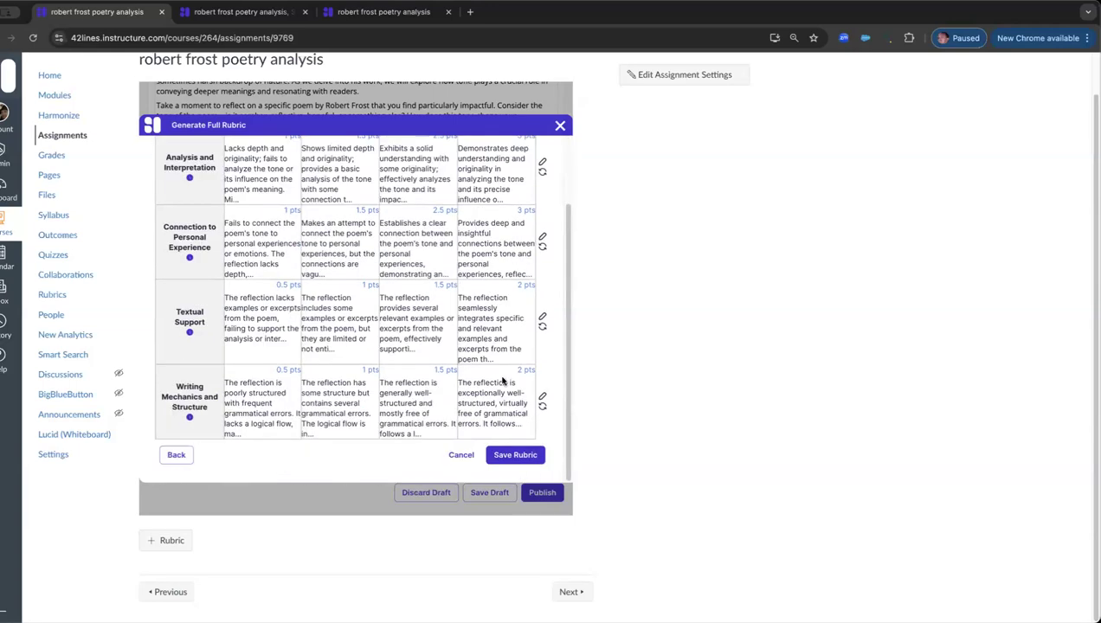
Step: Save the full rubric and allow students to scan their work against it using AI
{"action": "left_click", "coordinate": [521, 455]}
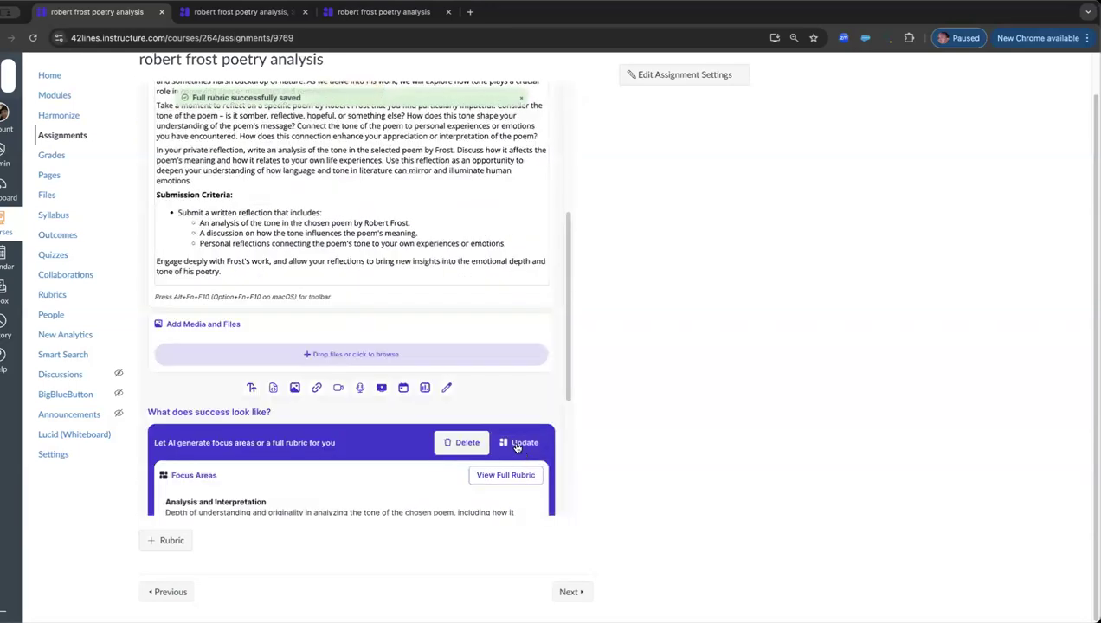
{"action": "scroll", "coordinate": [495, 372], "scroll_direction": "down", "scroll_amount": 5}
{"action": "scroll", "coordinate": [495, 372], "scroll_direction": "down", "scroll_amount": 1}
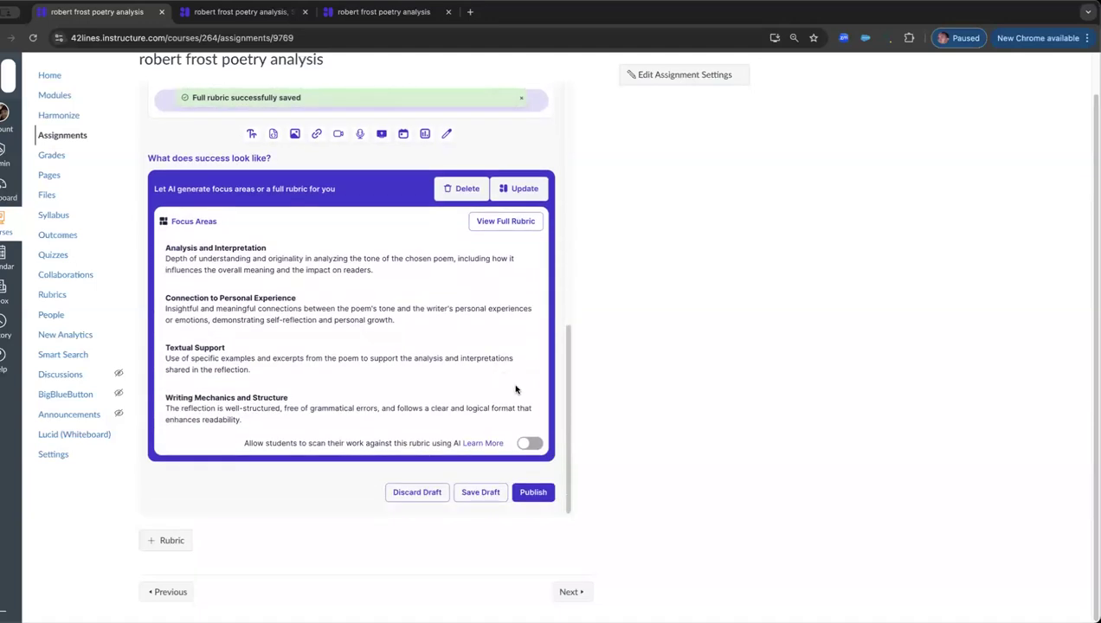
{"action": "left_click_drag", "start_coordinate": [245, 443], "coordinate": [473, 448]}
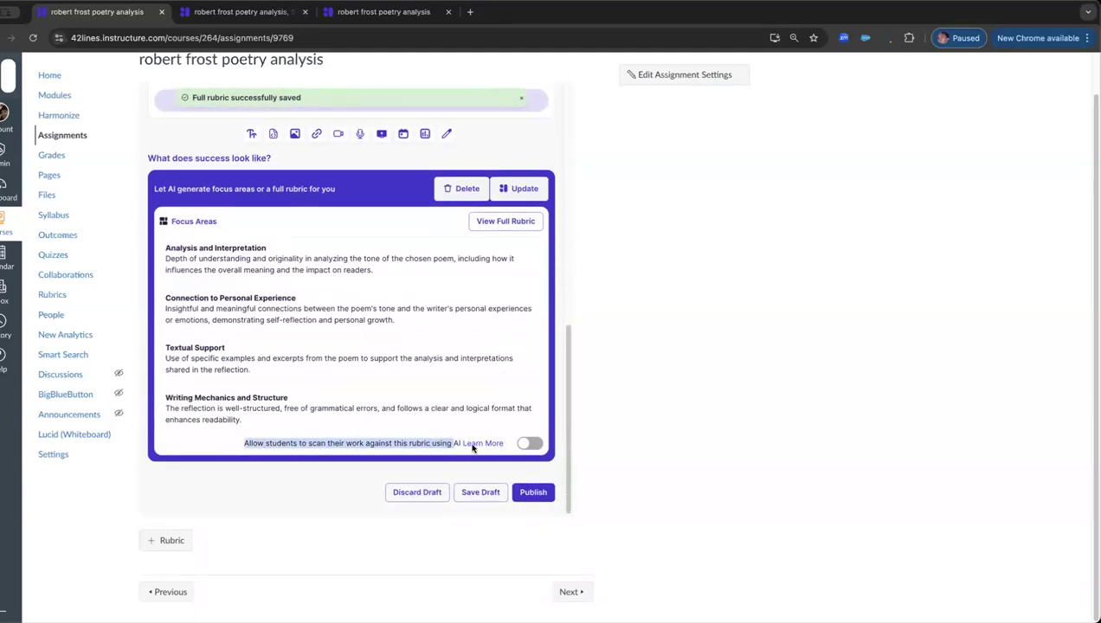
{"action": "left_click", "coordinate": [529, 444]}
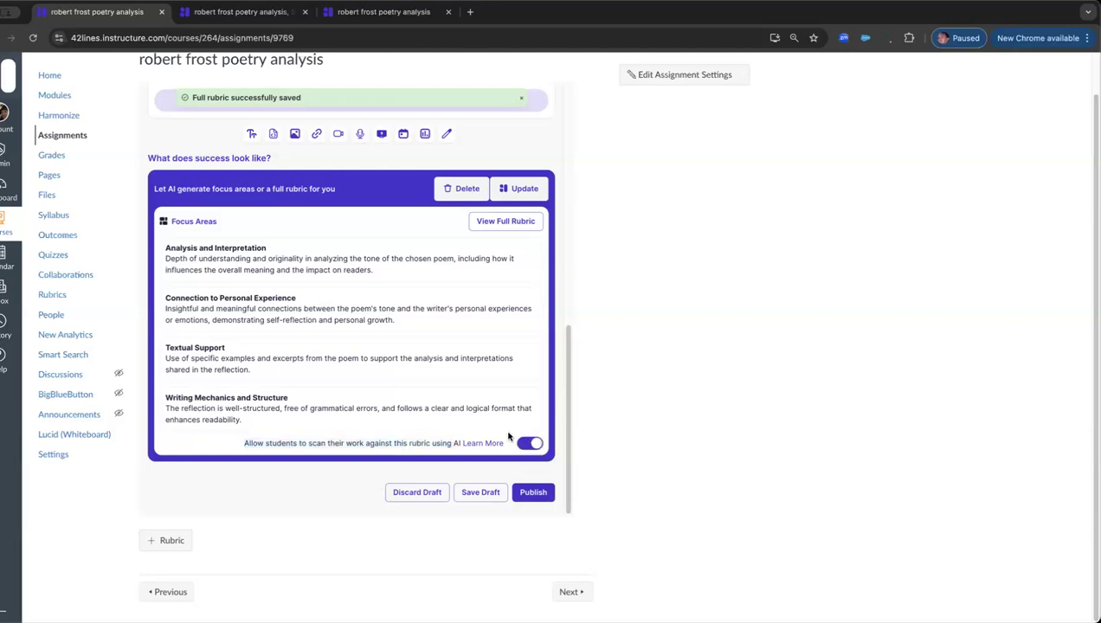
Step: Publish the robert frost poetry analysis topic and review its published instructions and success criteria
{"action": "left_click", "coordinate": [532, 496]}
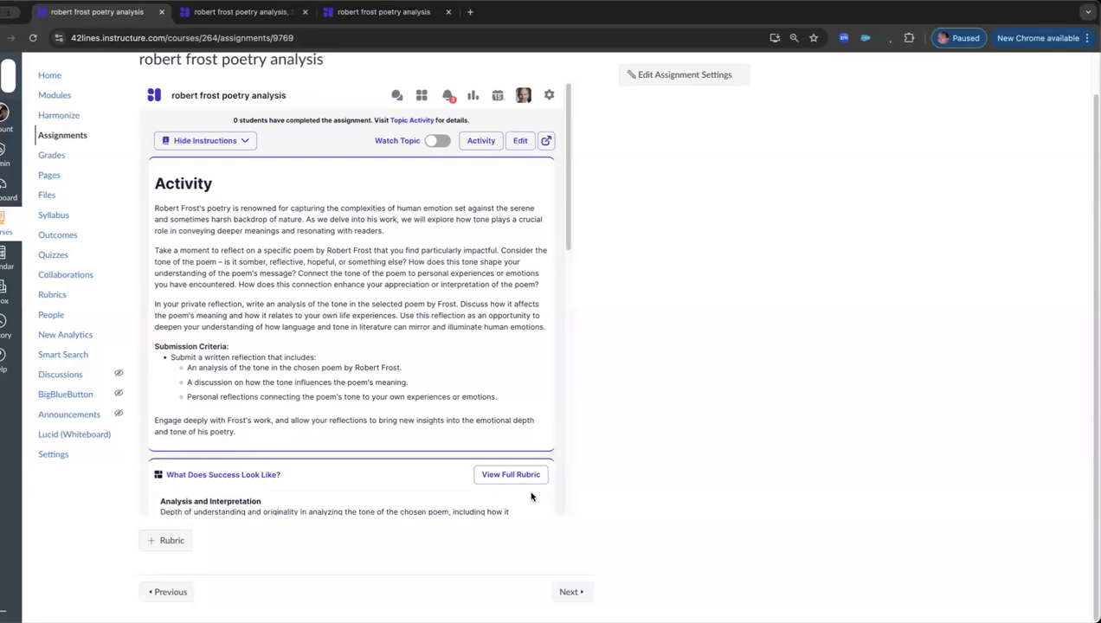
{"action": "scroll", "coordinate": [465, 384], "scroll_direction": "down", "scroll_amount": 5}
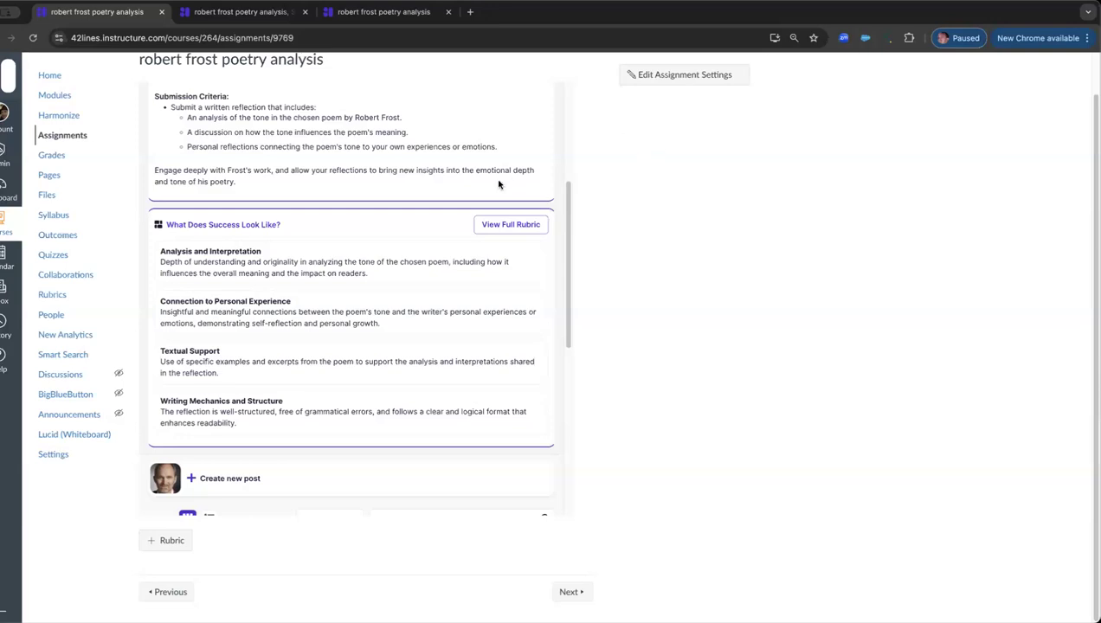
{"action": "scroll", "coordinate": [499, 185], "scroll_direction": "up", "scroll_amount": 5}
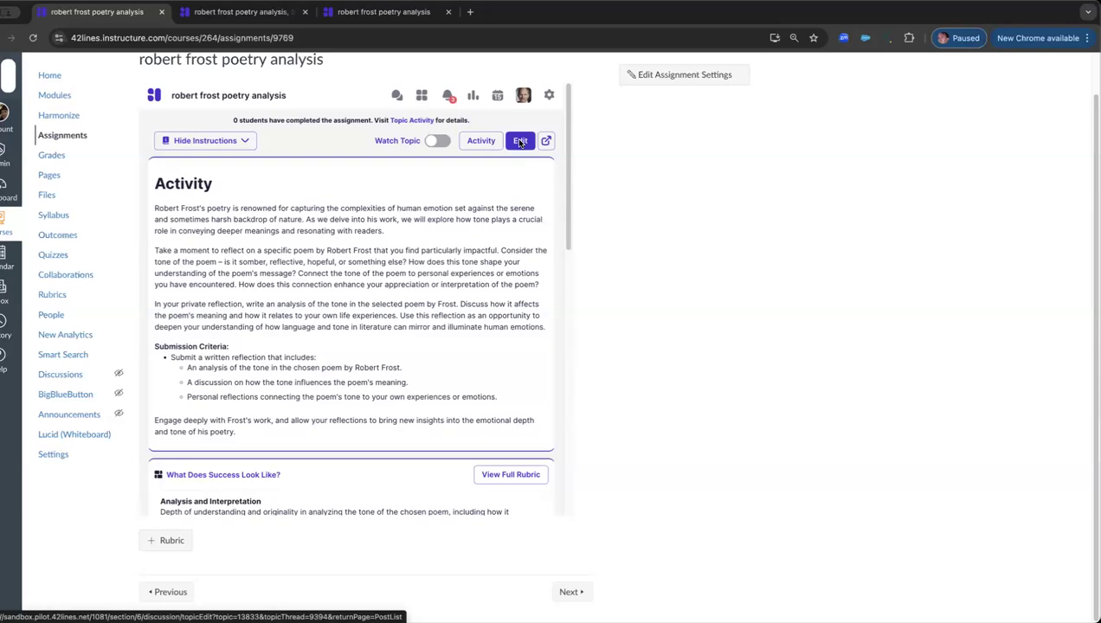
Step: Reopen the topic for editing and set its post visibility to Private Between Student & Instructors
{"action": "left_click", "coordinate": [519, 141]}
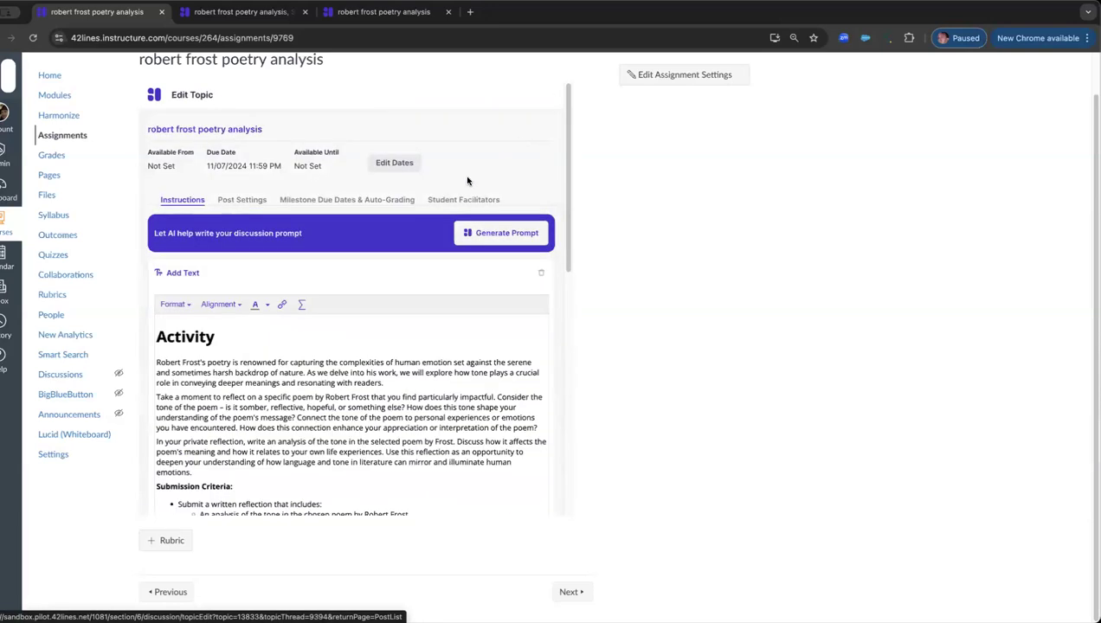
{"action": "left_click", "coordinate": [242, 200]}
{"action": "scroll", "coordinate": [295, 232], "scroll_direction": "down", "scroll_amount": 1}
{"action": "scroll", "coordinate": [296, 232], "scroll_direction": "down", "scroll_amount": 5}
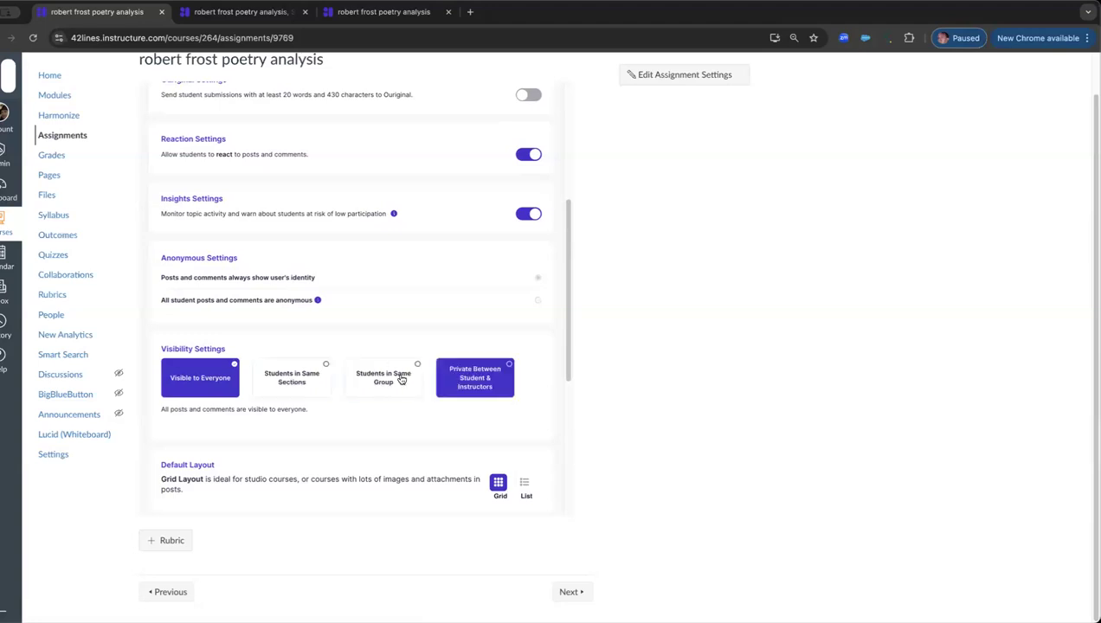
{"action": "left_click", "coordinate": [474, 384]}
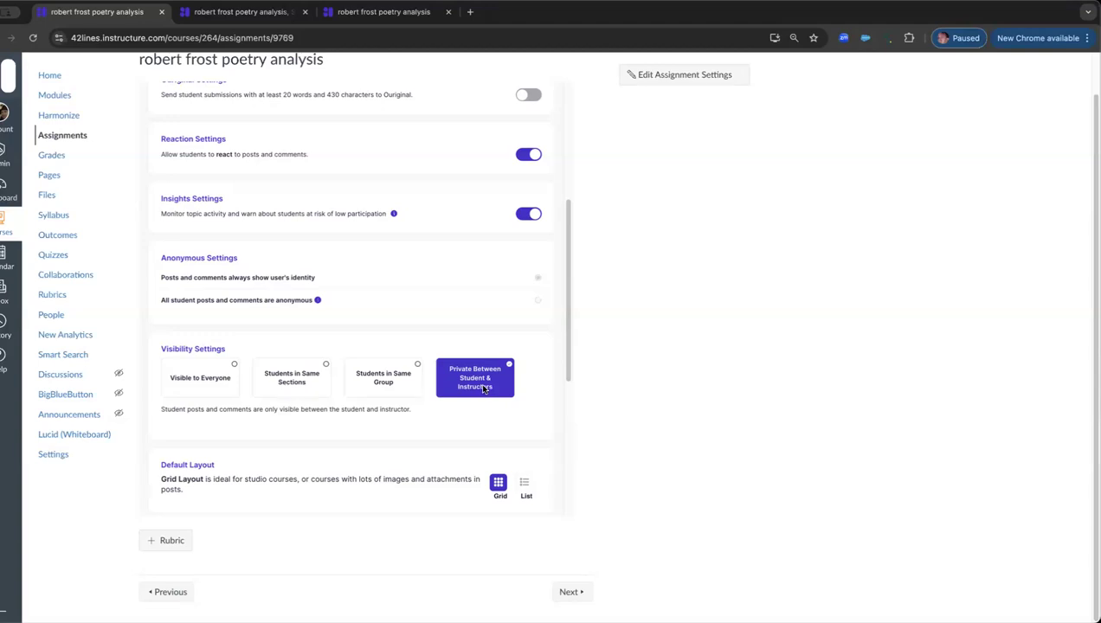
Step: Enable sending student submissions to Turnitin and set the topic's default layout to List
{"action": "scroll", "coordinate": [474, 344], "scroll_direction": "up", "scroll_amount": 1}
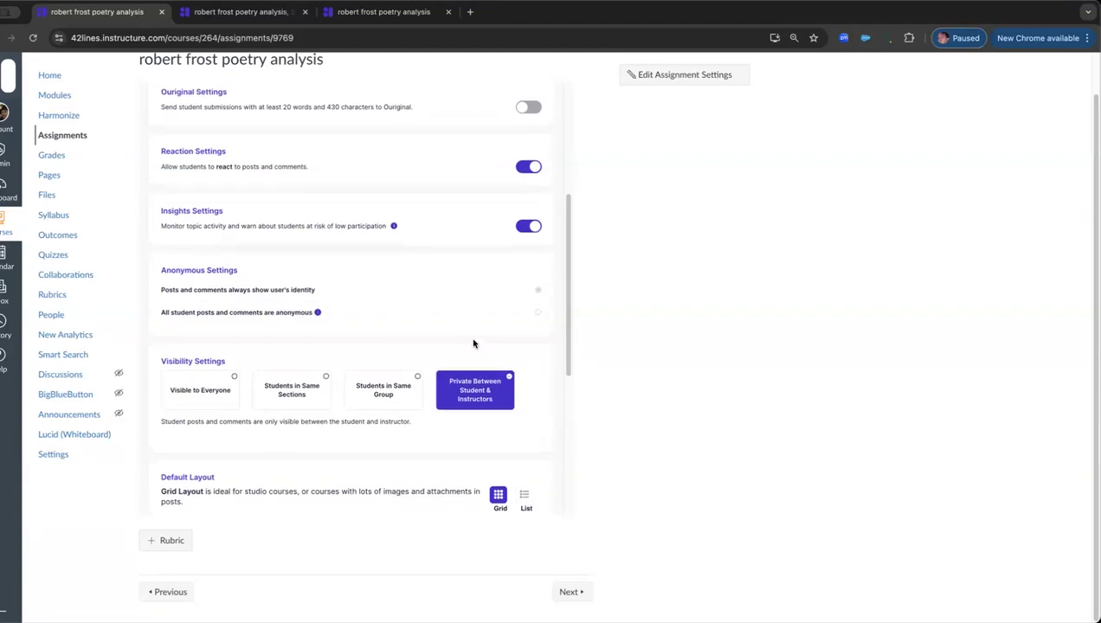
{"action": "scroll", "coordinate": [445, 276], "scroll_direction": "up", "scroll_amount": 3}
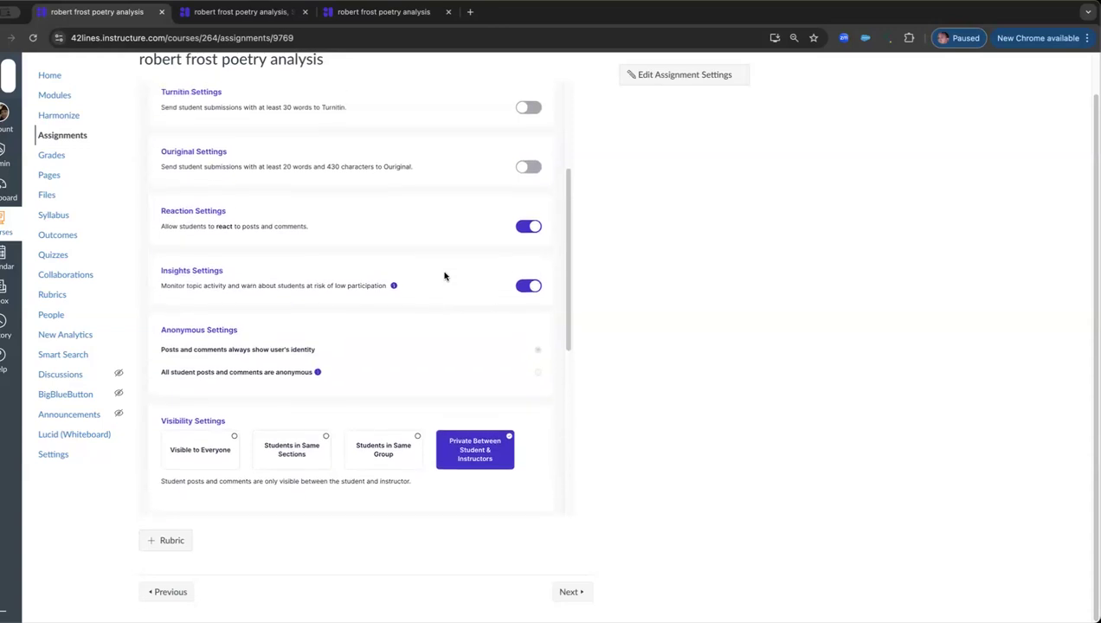
{"action": "left_click", "coordinate": [530, 147]}
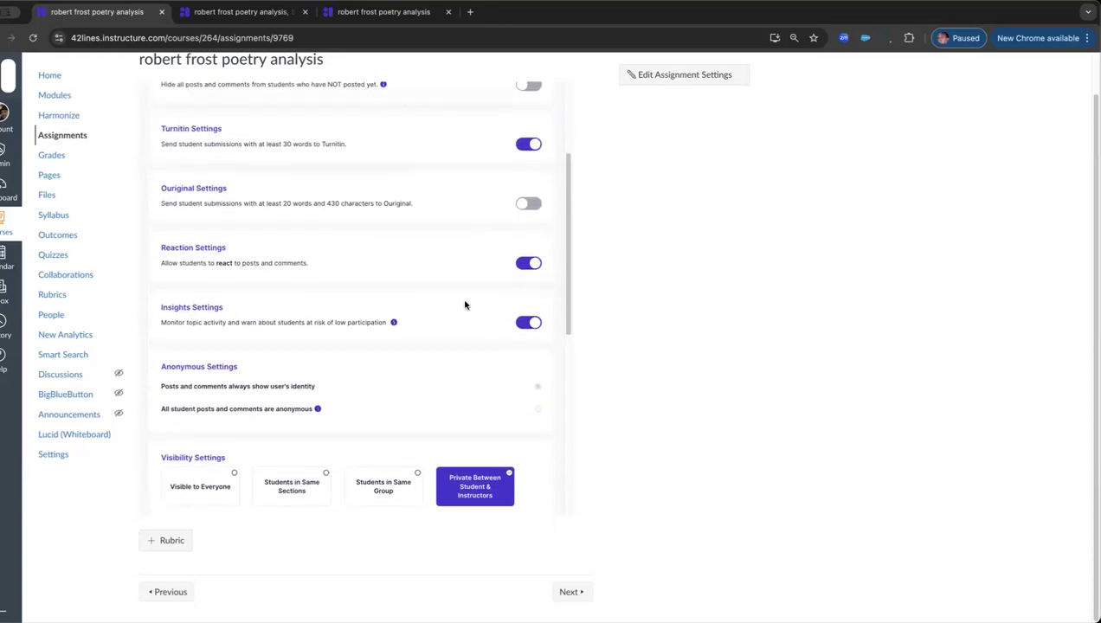
{"action": "scroll", "coordinate": [465, 304], "scroll_direction": "down", "scroll_amount": 5}
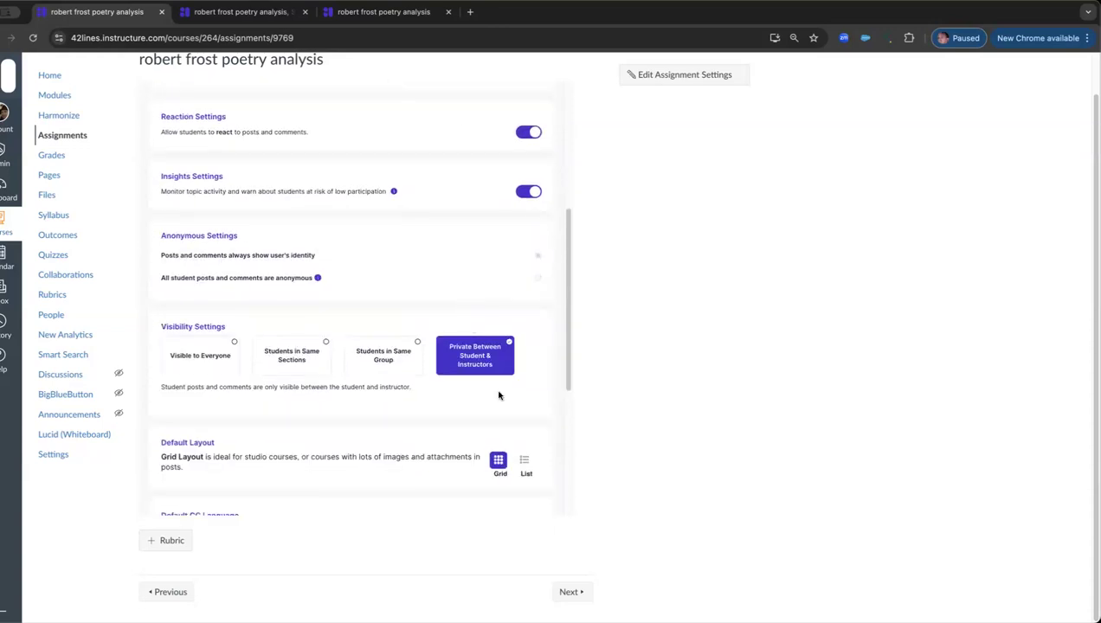
{"action": "left_click", "coordinate": [524, 463]}
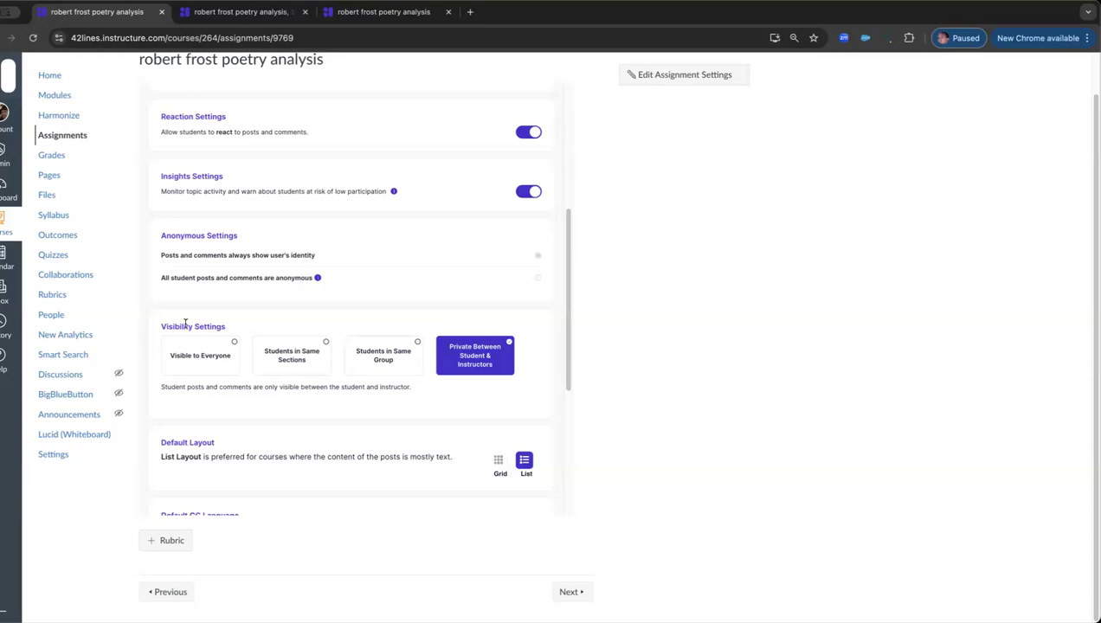
Step: Review the visibility and remaining post settings, and publish the topic with the changes
{"action": "left_click_drag", "start_coordinate": [180, 324], "coordinate": [214, 326]}
{"action": "scroll", "coordinate": [471, 355], "scroll_direction": "down", "scroll_amount": 2}
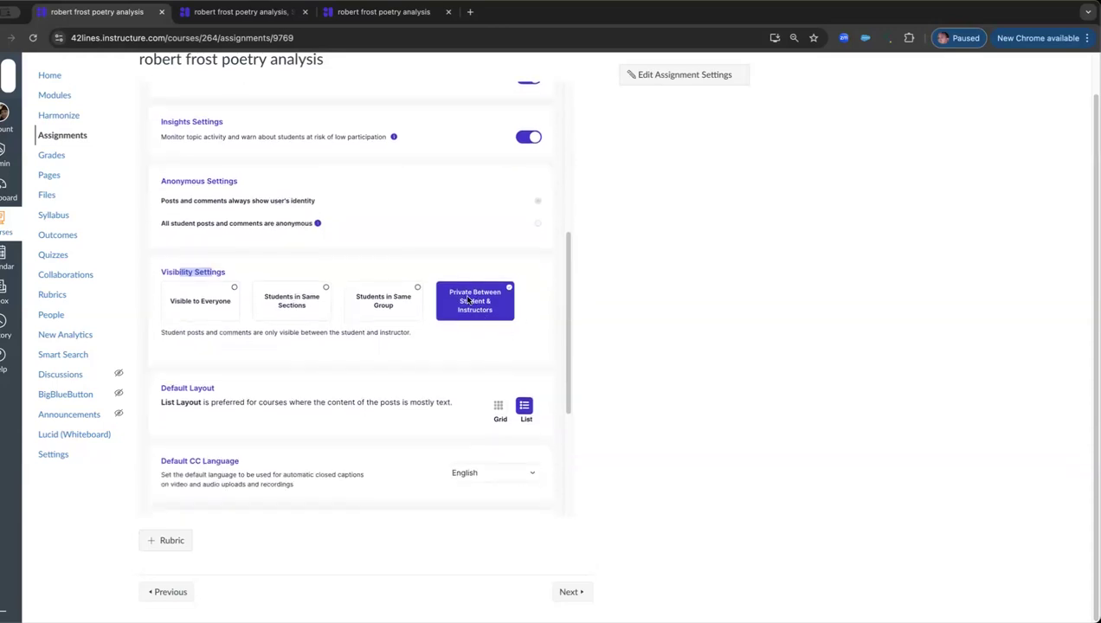
{"action": "scroll", "coordinate": [472, 308], "scroll_direction": "down", "scroll_amount": 1}
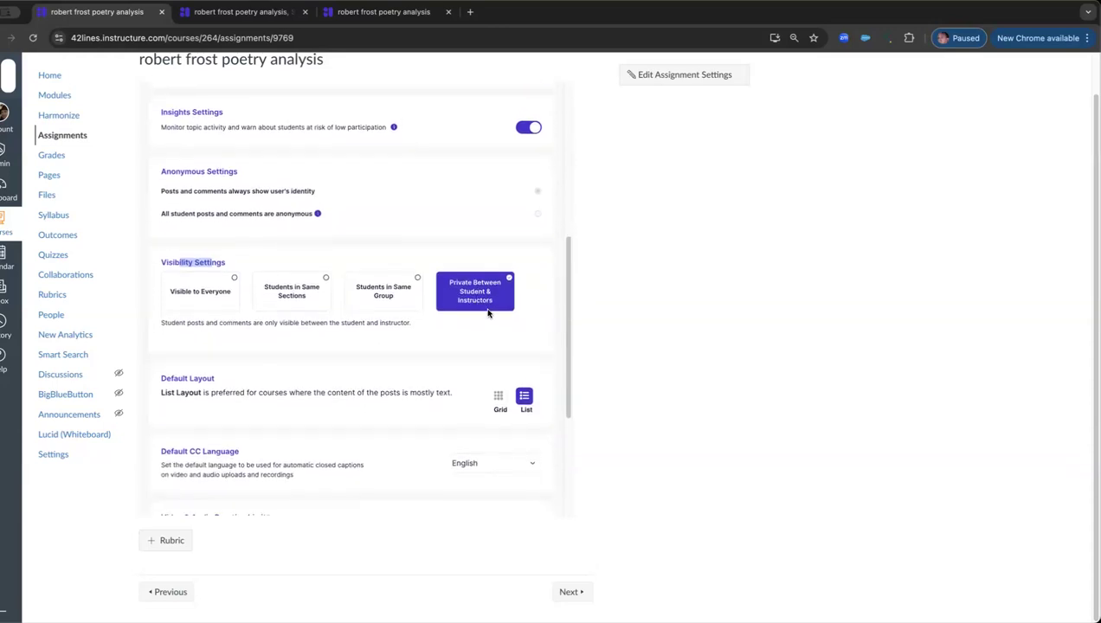
{"action": "scroll", "coordinate": [489, 313], "scroll_direction": "down", "scroll_amount": 6}
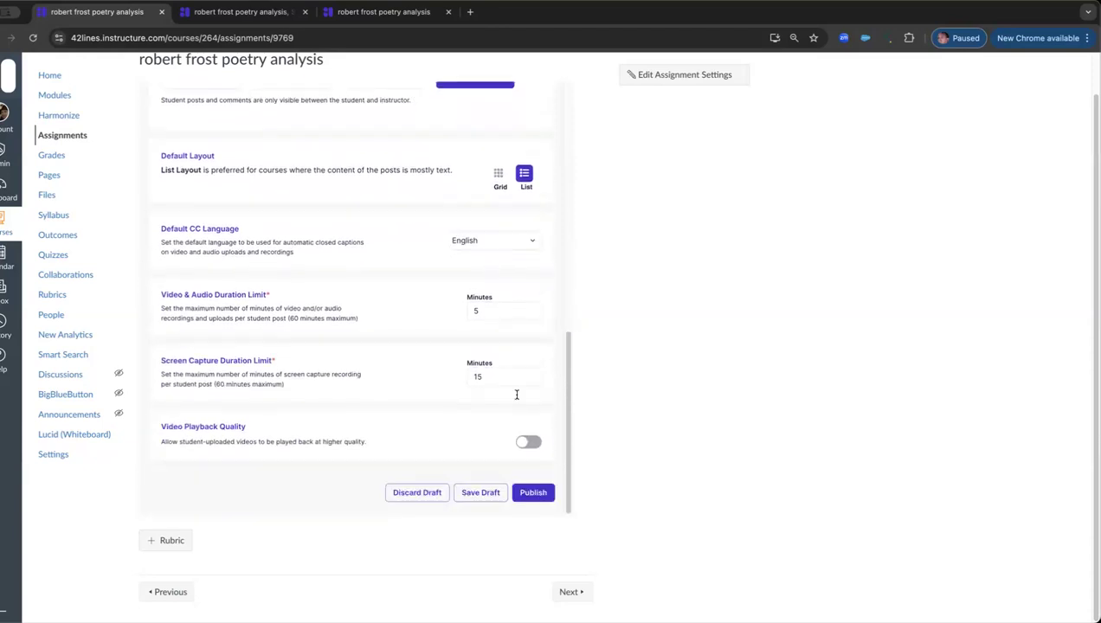
{"action": "left_click", "coordinate": [535, 495]}
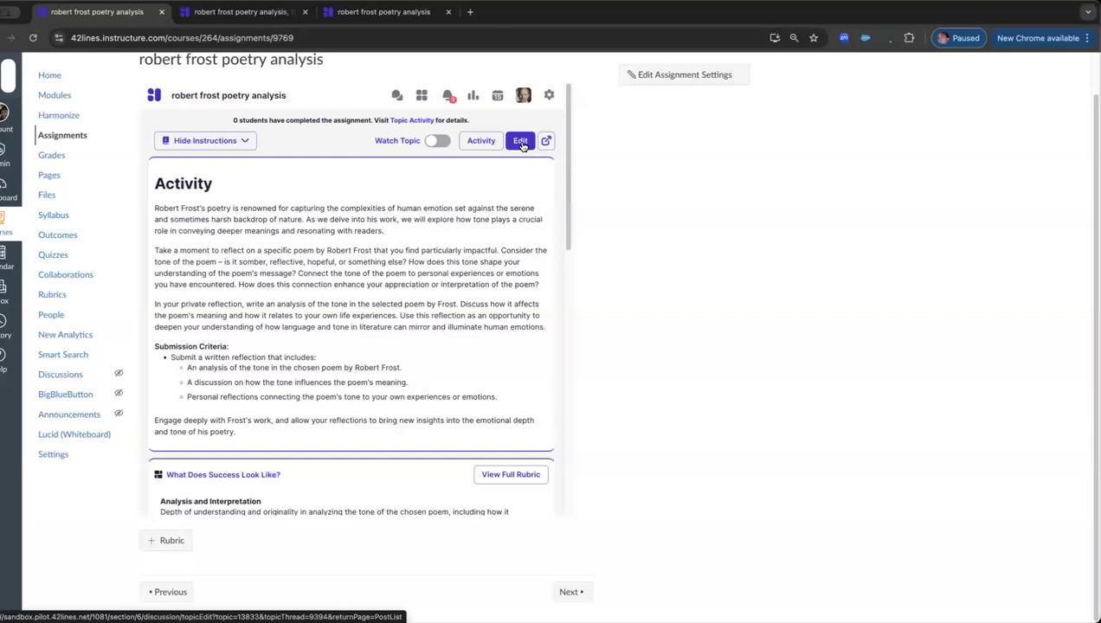
Step: Reopen the topic for editing and add four milestones under its milestone due dates and auto-grading settings
{"action": "left_click", "coordinate": [520, 142]}
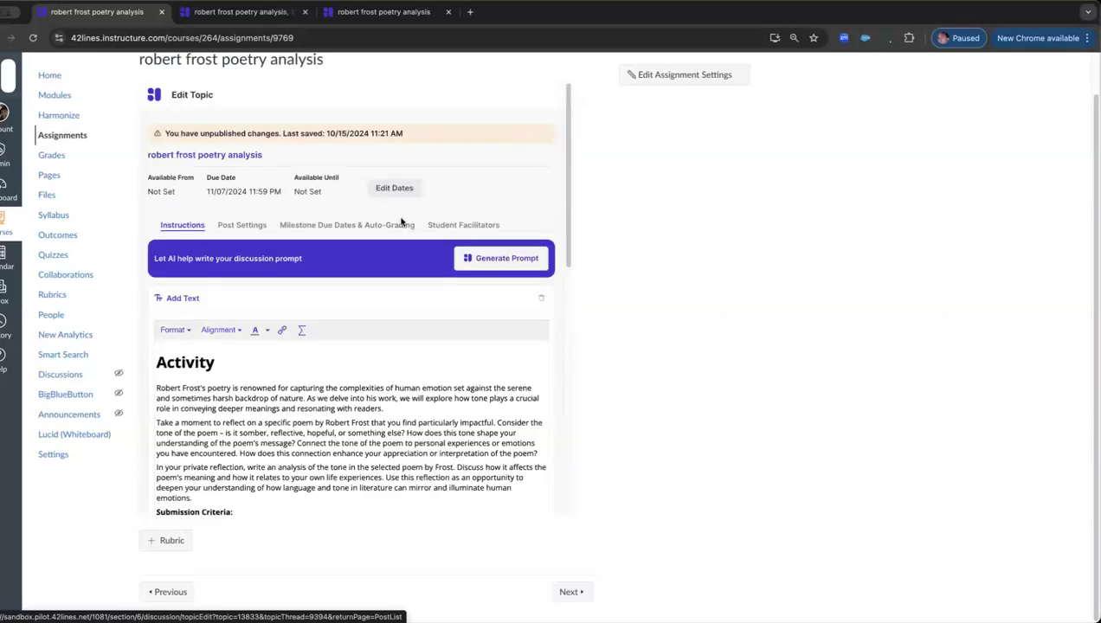
{"action": "left_click", "coordinate": [354, 227]}
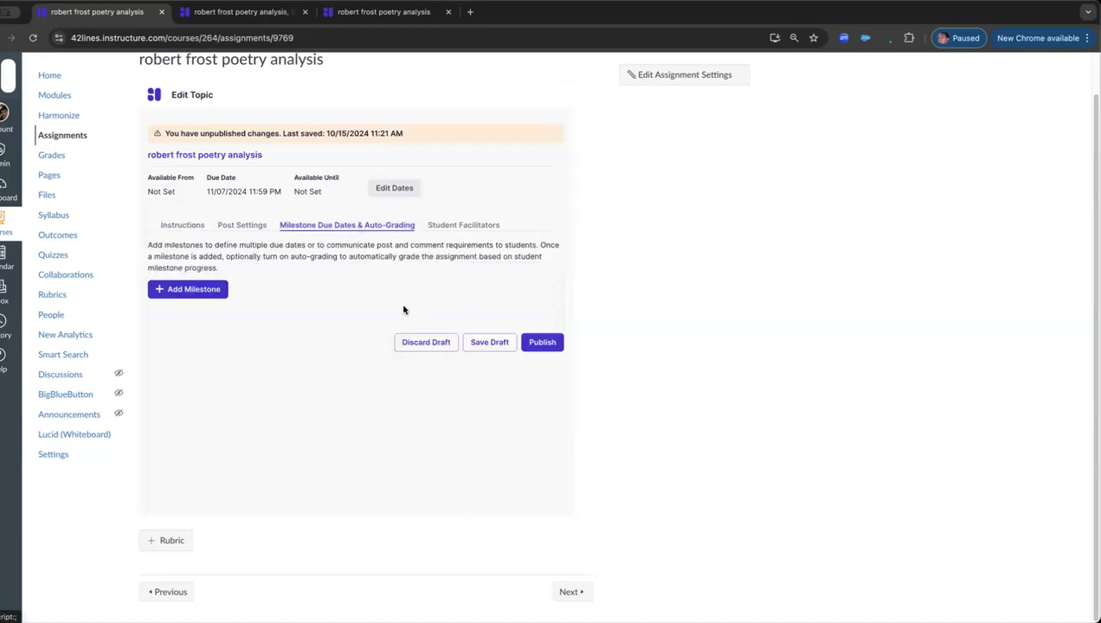
{"action": "left_click", "coordinate": [191, 290]}
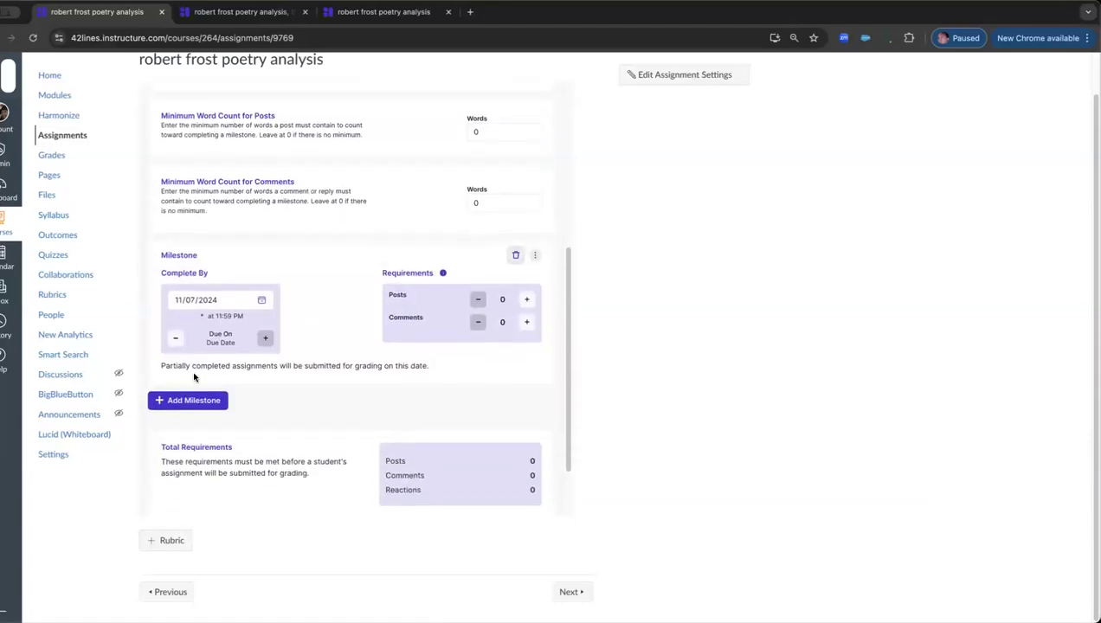
{"action": "left_click", "coordinate": [190, 394]}
{"action": "scroll", "coordinate": [214, 387], "scroll_direction": "down", "scroll_amount": 2}
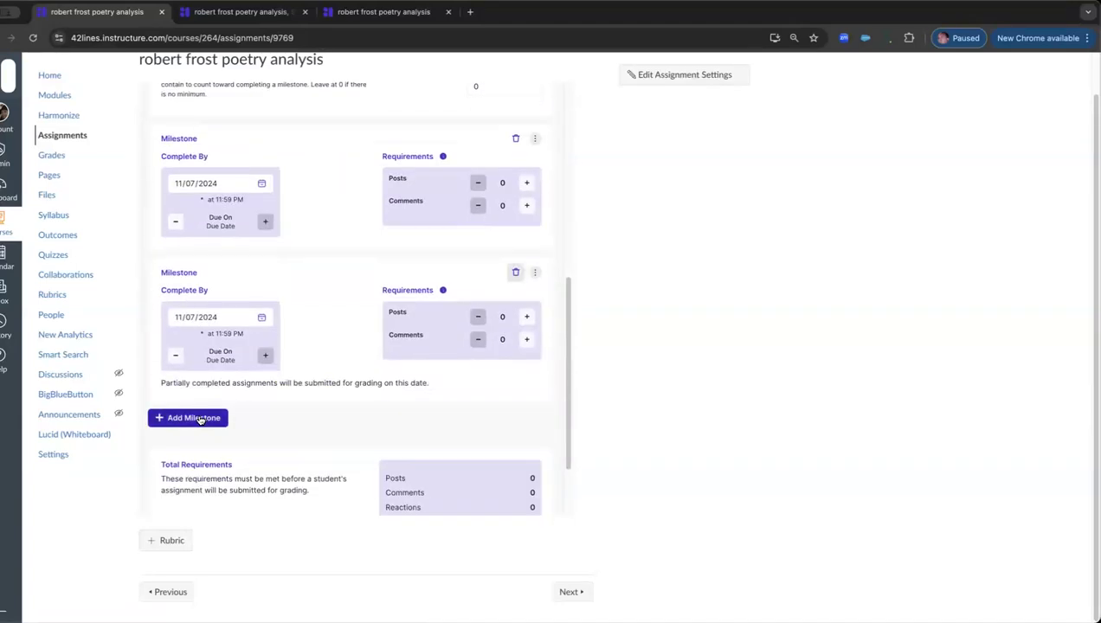
{"action": "scroll", "coordinate": [216, 438], "scroll_direction": "down", "scroll_amount": 1}
{"action": "left_click", "coordinate": [192, 505]}
{"action": "scroll", "coordinate": [259, 400], "scroll_direction": "down", "scroll_amount": 3}
{"action": "scroll", "coordinate": [360, 320], "scroll_direction": "up", "scroll_amount": 3}
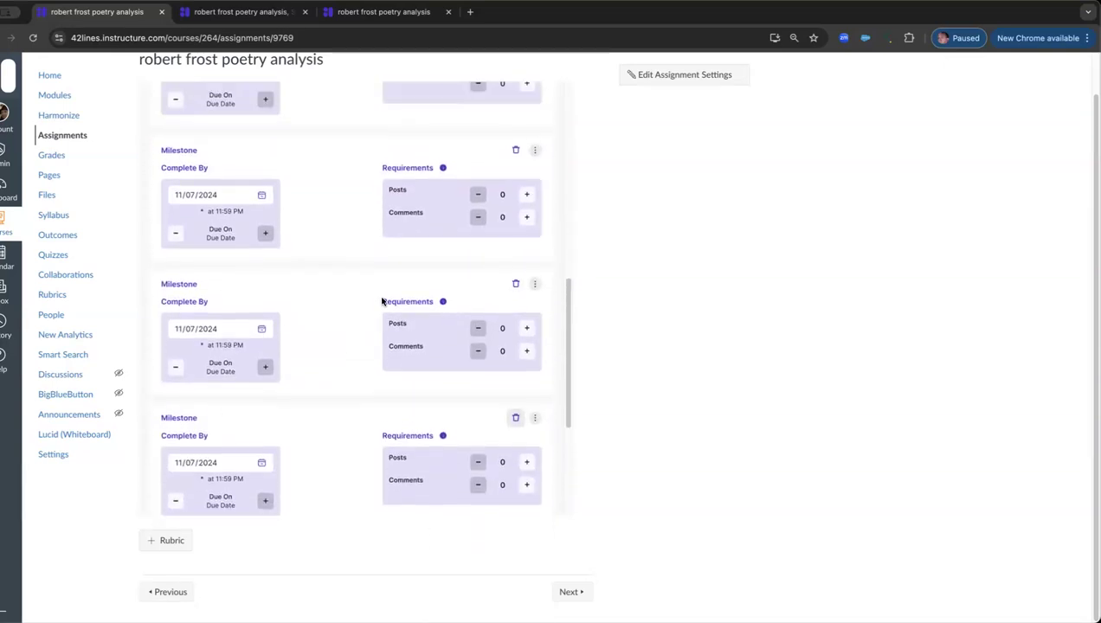
Step: Require 1 post for each of the four milestones
{"action": "left_click", "coordinate": [527, 153]}
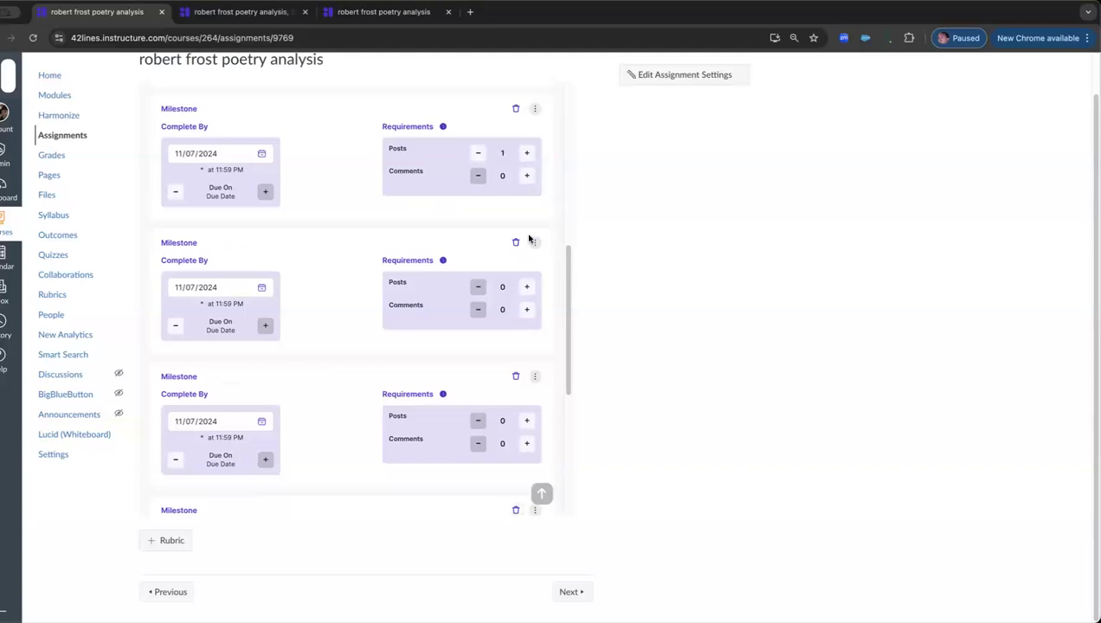
{"action": "left_click", "coordinate": [526, 288]}
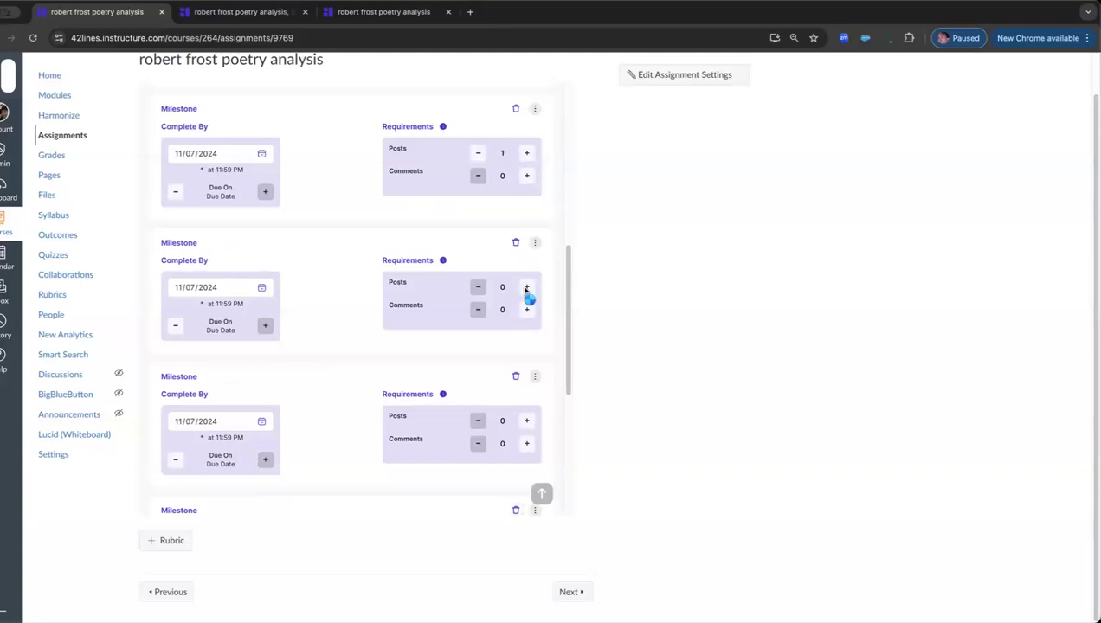
{"action": "left_click", "coordinate": [527, 422]}
{"action": "scroll", "coordinate": [532, 433], "scroll_direction": "down", "scroll_amount": 3}
{"action": "left_click", "coordinate": [528, 440]}
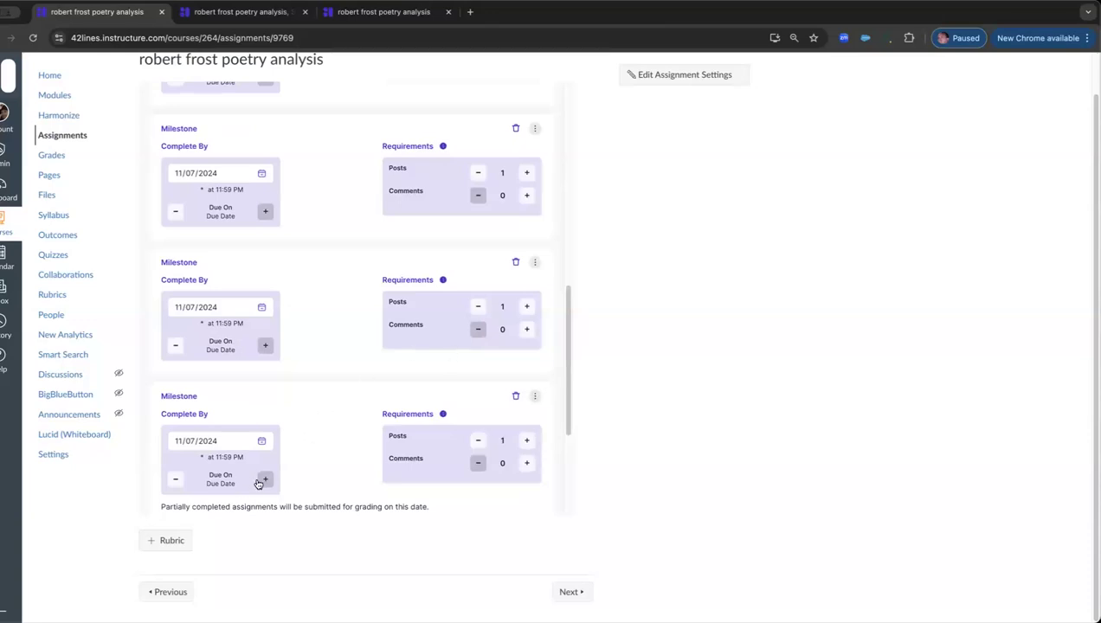
Step: Set the four milestones' completion dates, in order, to 10/28/2024, 10/31/2024, 11/01/2024 and 11/04/2024, and review them
{"action": "left_click", "coordinate": [261, 443]}
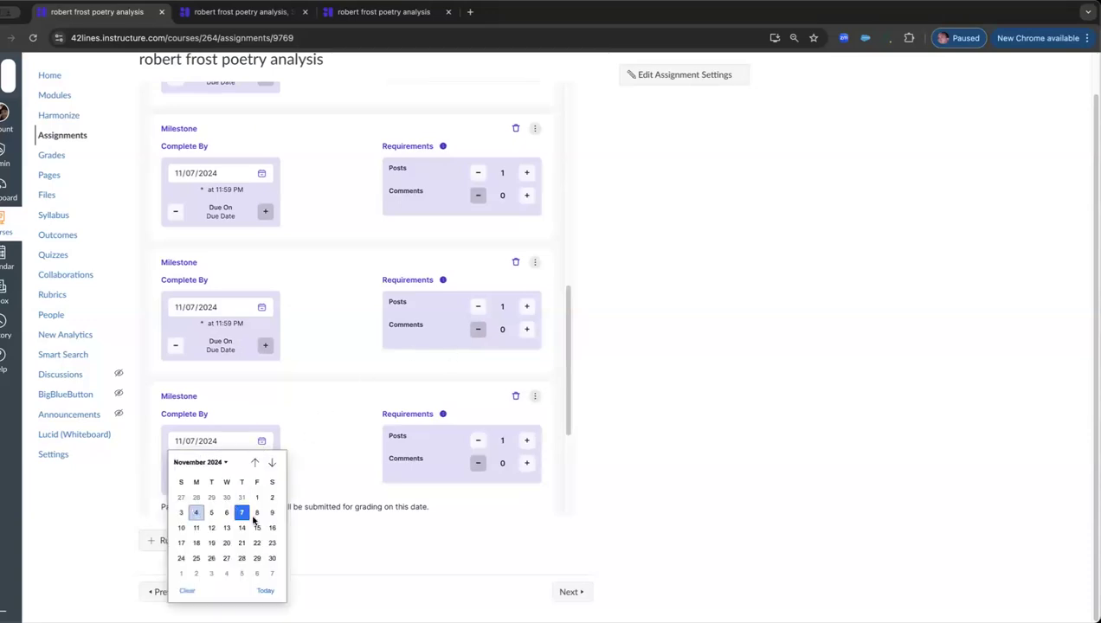
{"action": "left_click", "coordinate": [197, 515]}
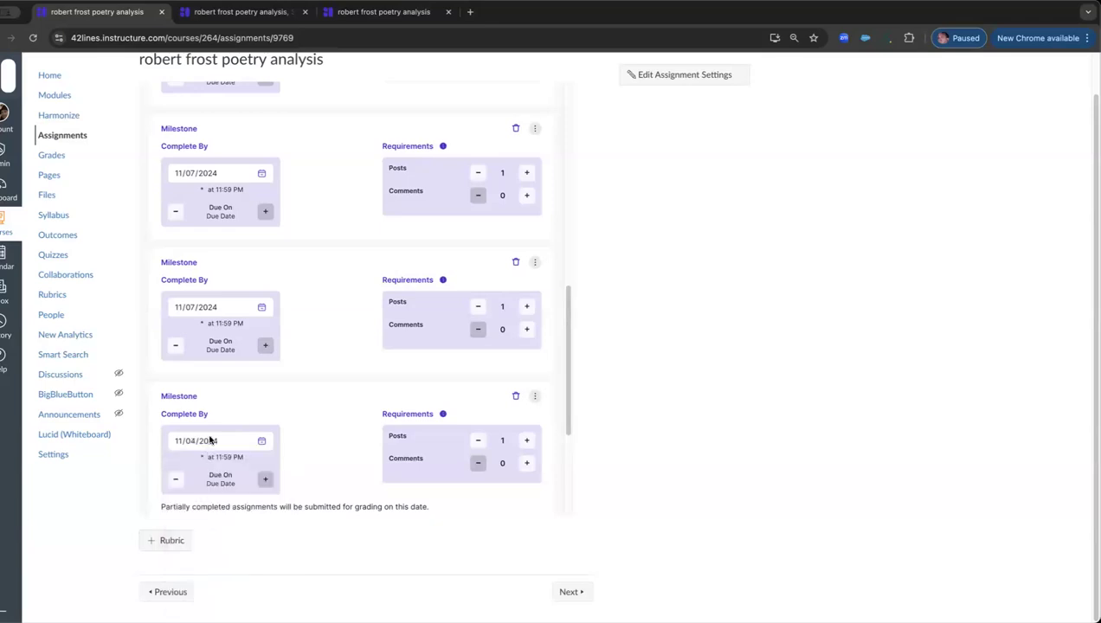
{"action": "left_click", "coordinate": [262, 308]}
{"action": "left_click", "coordinate": [256, 363]}
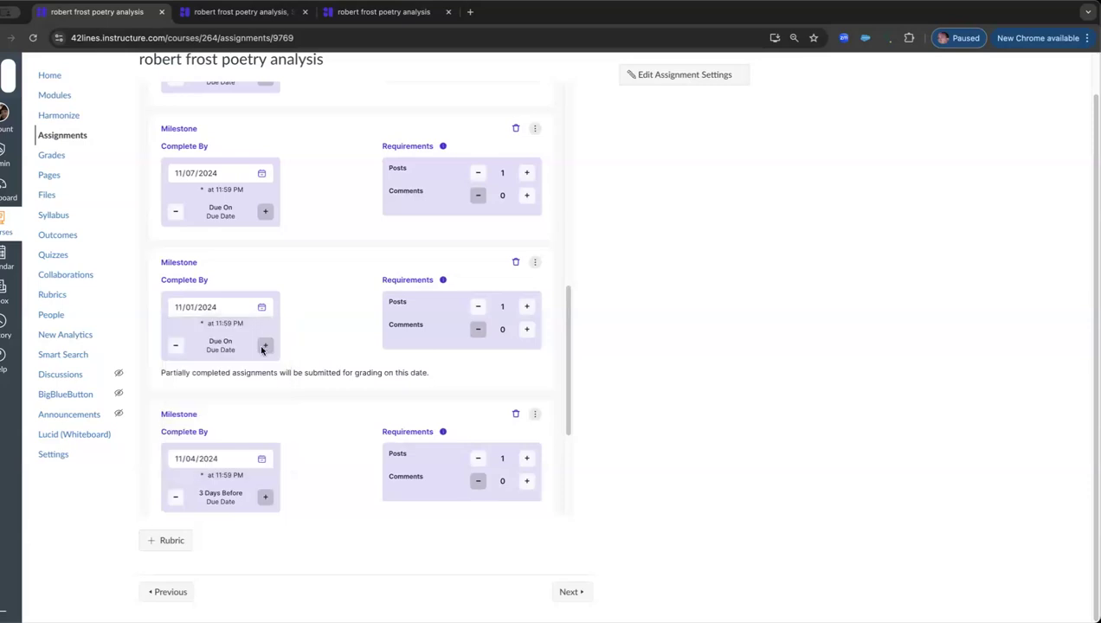
{"action": "left_click", "coordinate": [262, 173]}
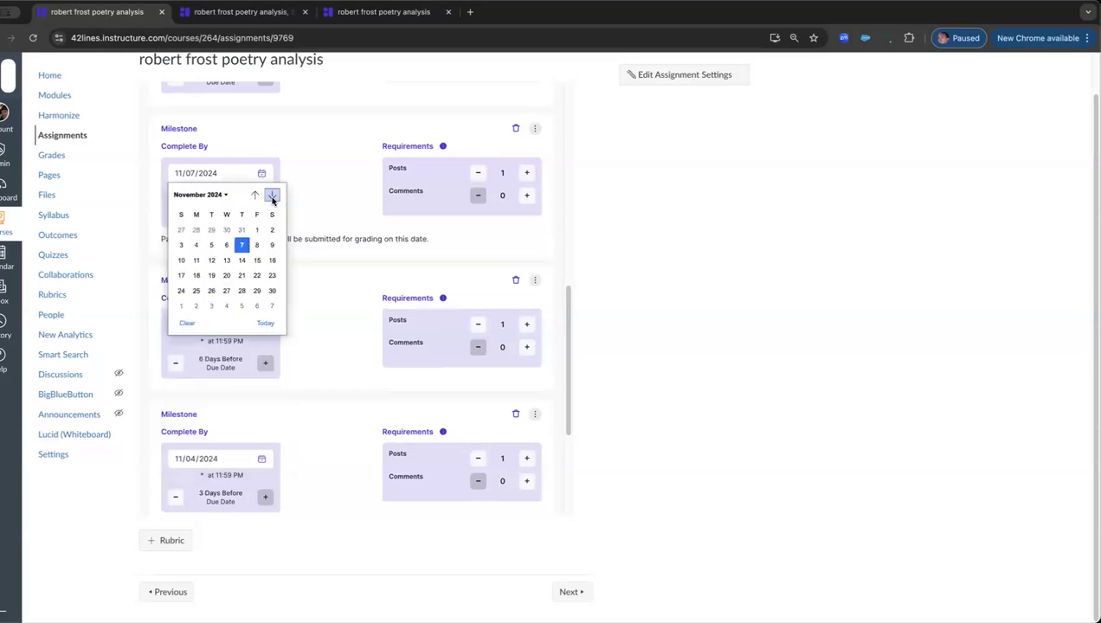
{"action": "left_click", "coordinate": [243, 230]}
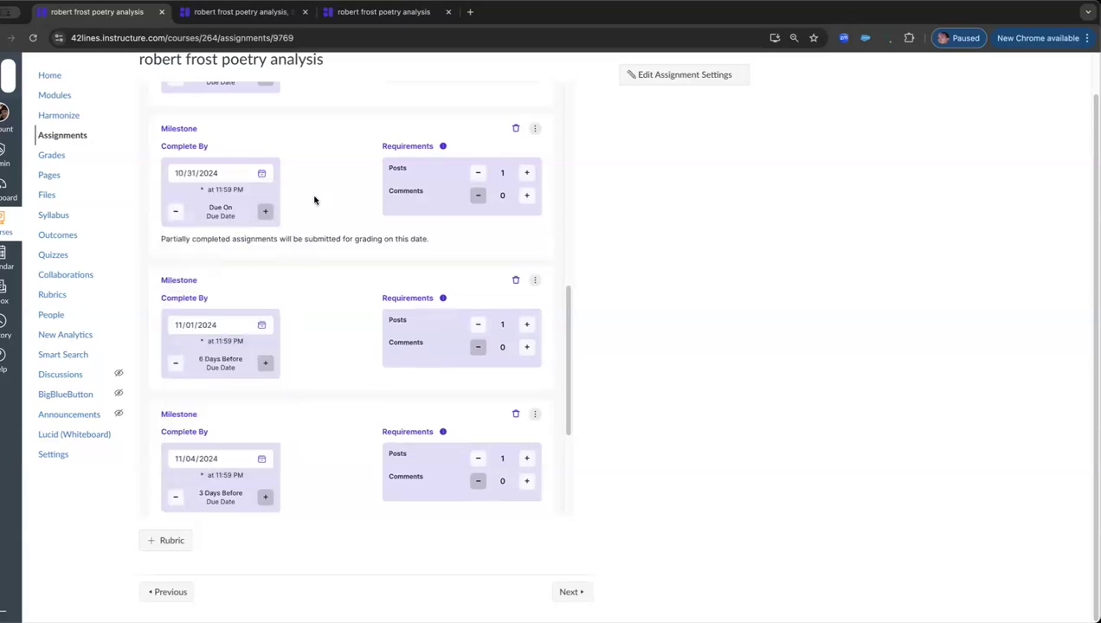
{"action": "left_click", "coordinate": [261, 229]}
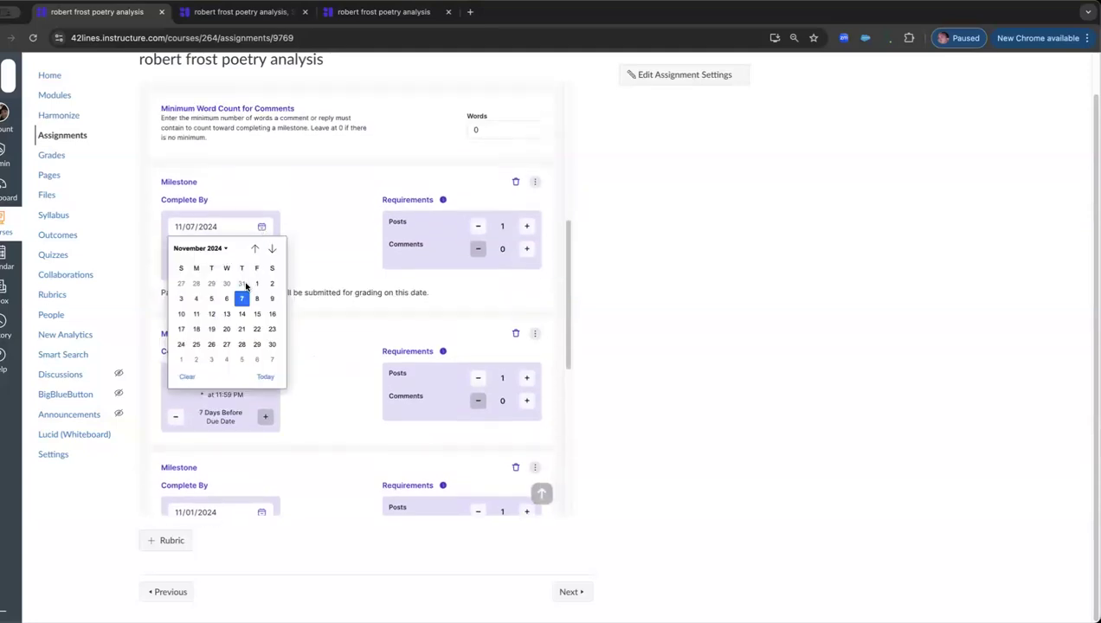
{"action": "left_click", "coordinate": [196, 301]}
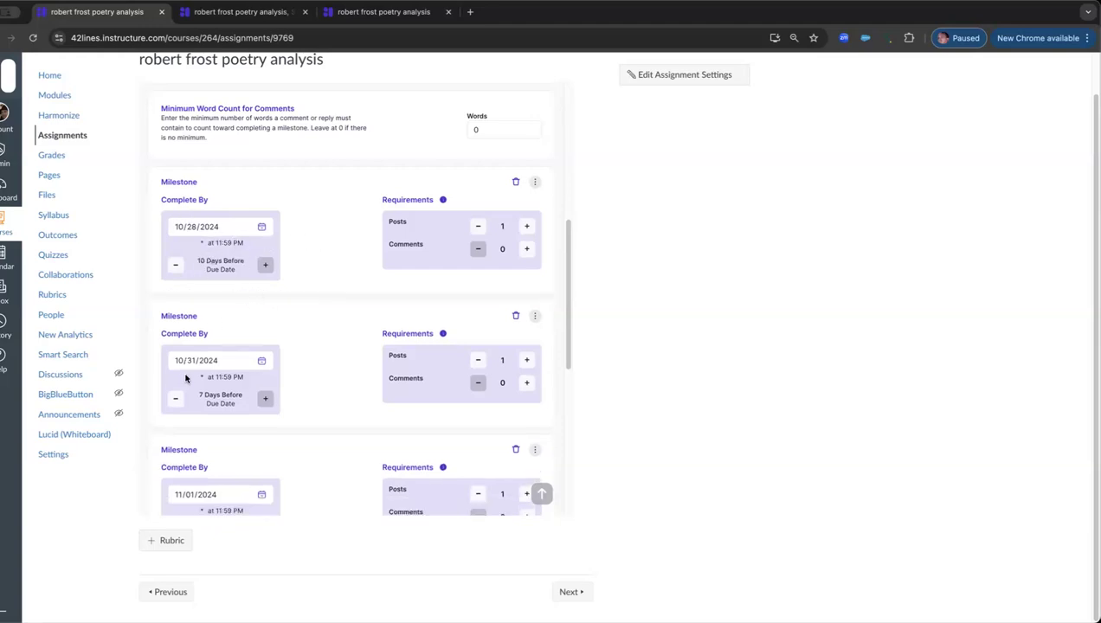
{"action": "scroll", "coordinate": [192, 376], "scroll_direction": "down", "scroll_amount": 3}
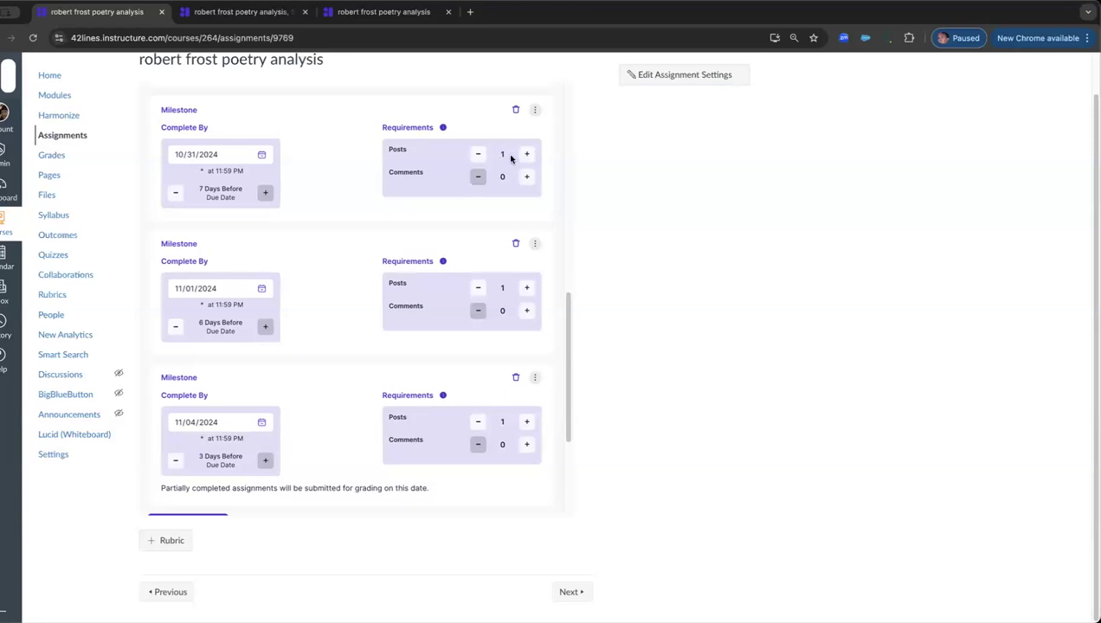
{"action": "scroll", "coordinate": [465, 294], "scroll_direction": "up", "scroll_amount": 1}
{"action": "scroll", "coordinate": [465, 294], "scroll_direction": "up", "scroll_amount": 5}
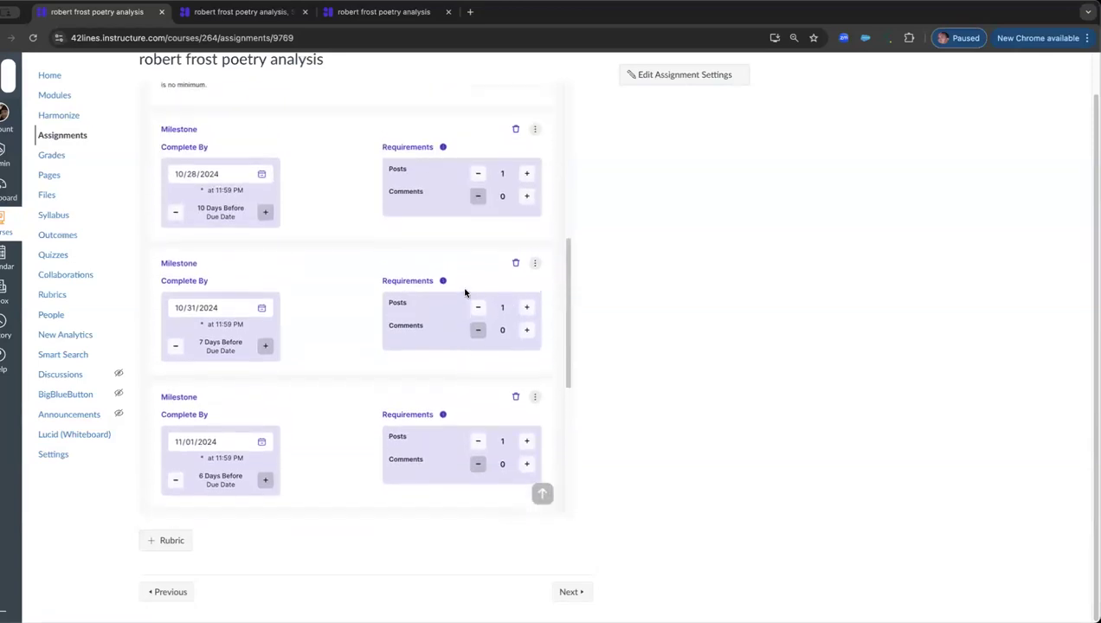
Step: Set the minimum word count for posts to 300 and turn on participation auto-grading
{"action": "left_click_drag", "start_coordinate": [497, 231], "coordinate": [468, 232]}
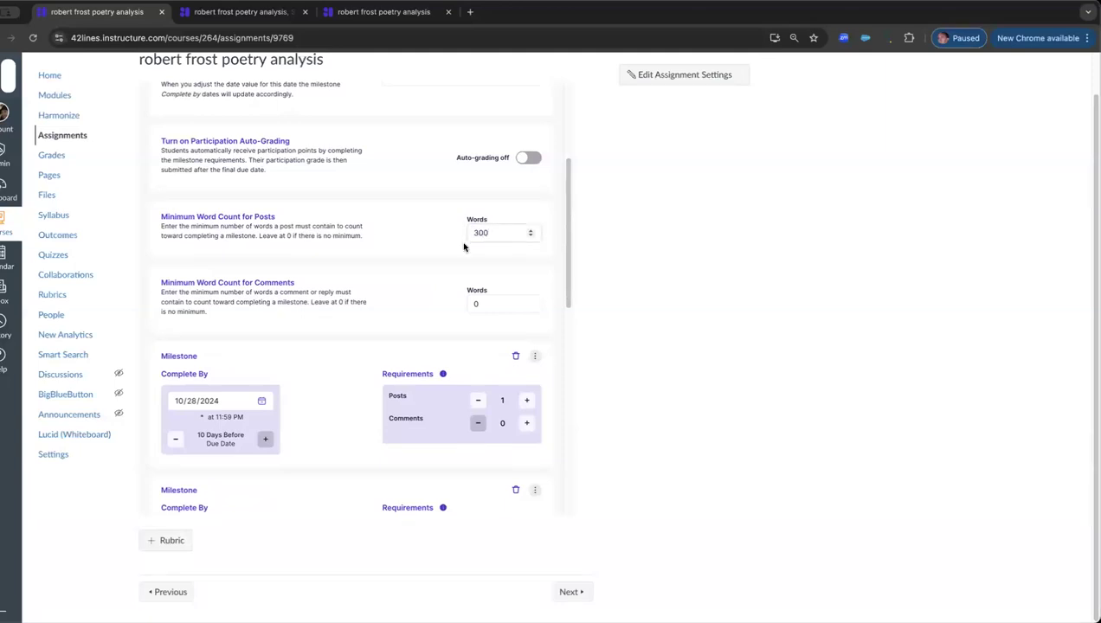
{"action": "left_click", "coordinate": [530, 160]}
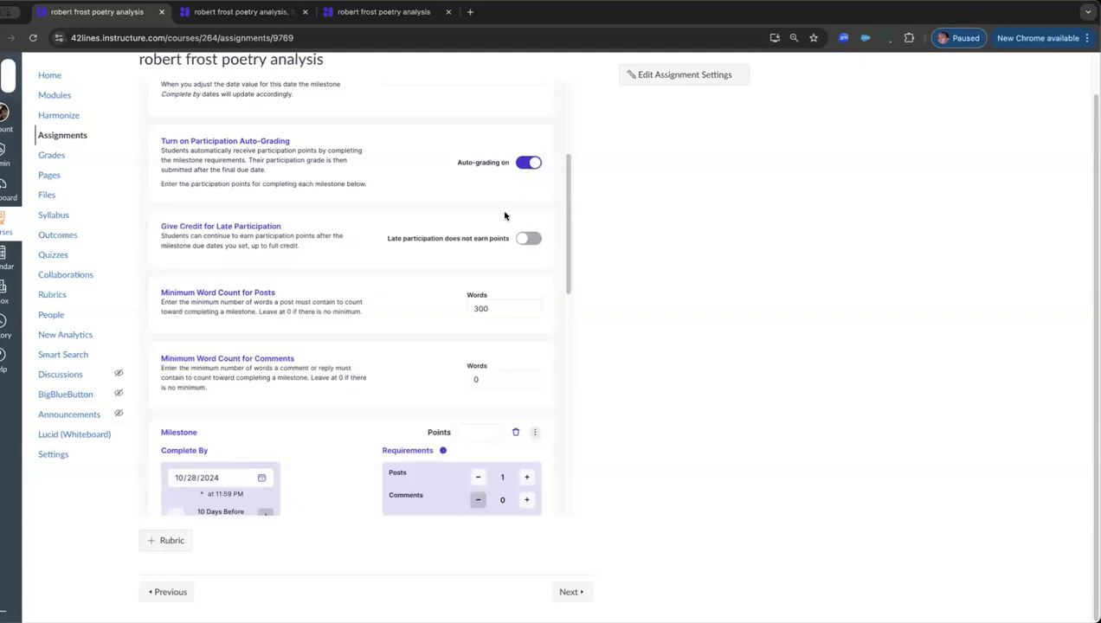
Step: Assign 3 participation points to each of the four milestones
{"action": "scroll", "coordinate": [501, 312], "scroll_direction": "down", "scroll_amount": 1}
{"action": "scroll", "coordinate": [501, 313], "scroll_direction": "down", "scroll_amount": 3}
{"action": "left_click", "coordinate": [474, 302]}
{"action": "type", "text": "33"}
{"action": "scroll", "coordinate": [474, 406], "scroll_direction": "down", "scroll_amount": 3}
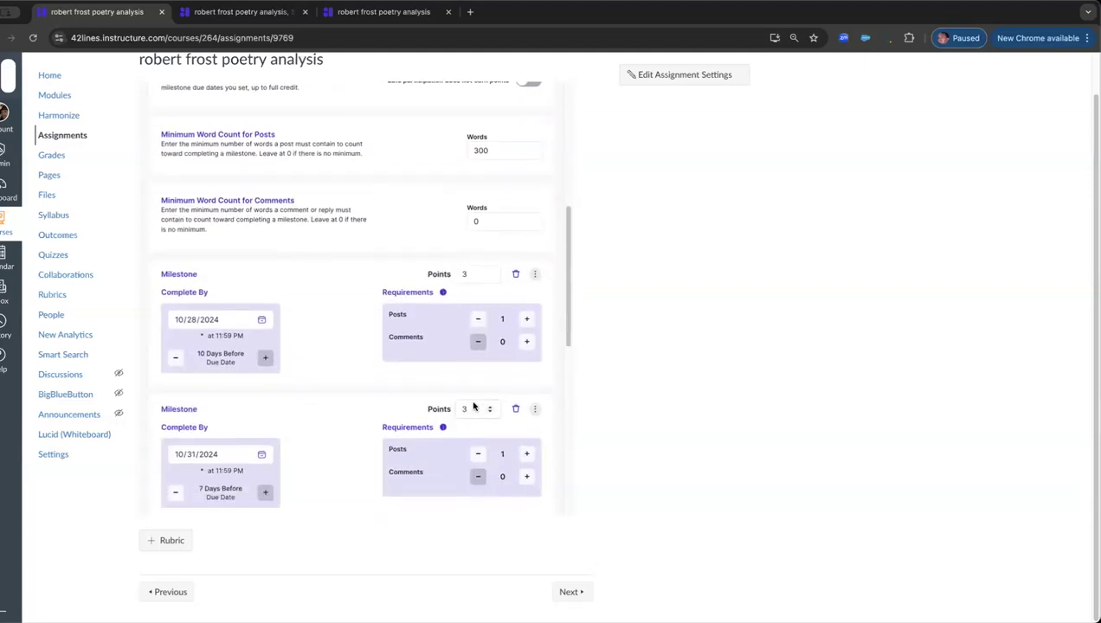
{"action": "scroll", "coordinate": [471, 398], "scroll_direction": "down", "scroll_amount": 3}
{"action": "left_click", "coordinate": [463, 370]}
{"action": "type", "text": "3"}
{"action": "scroll", "coordinate": [462, 378], "scroll_direction": "down", "scroll_amount": 1}
{"action": "key", "text": "BackSpace"}
{"action": "type", "text": "3"}
{"action": "left_click", "coordinate": [463, 465]}
{"action": "type", "text": "3"}
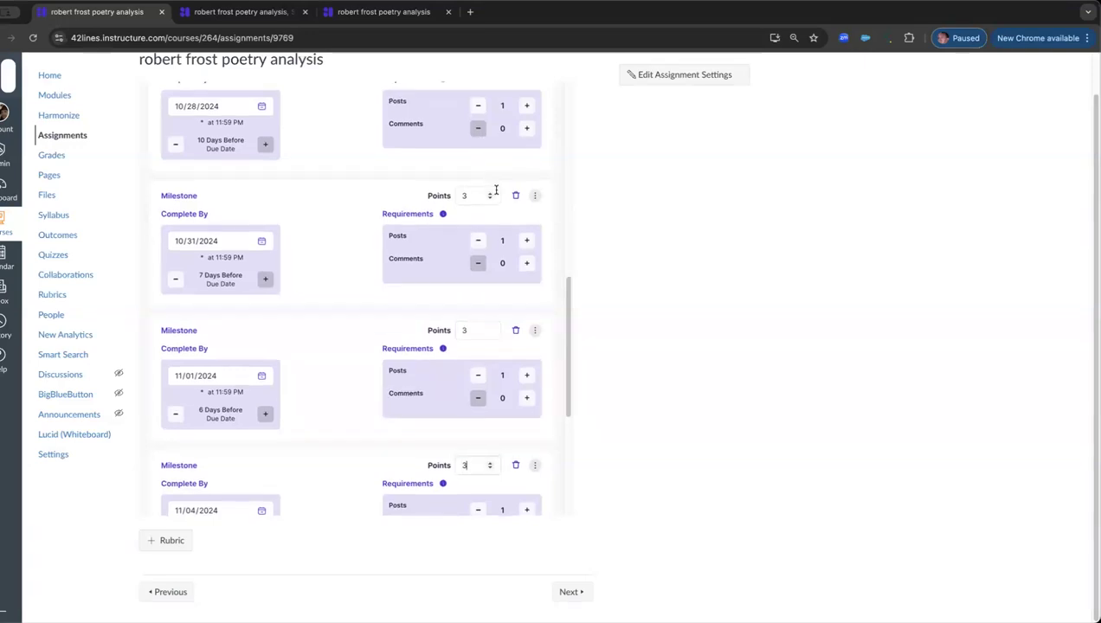
Step: Review the auto-grading, word count and milestone settings, and publish the topic with the changes
{"action": "scroll", "coordinate": [496, 190], "scroll_direction": "up", "scroll_amount": 5}
{"action": "scroll", "coordinate": [496, 194], "scroll_direction": "up", "scroll_amount": 1}
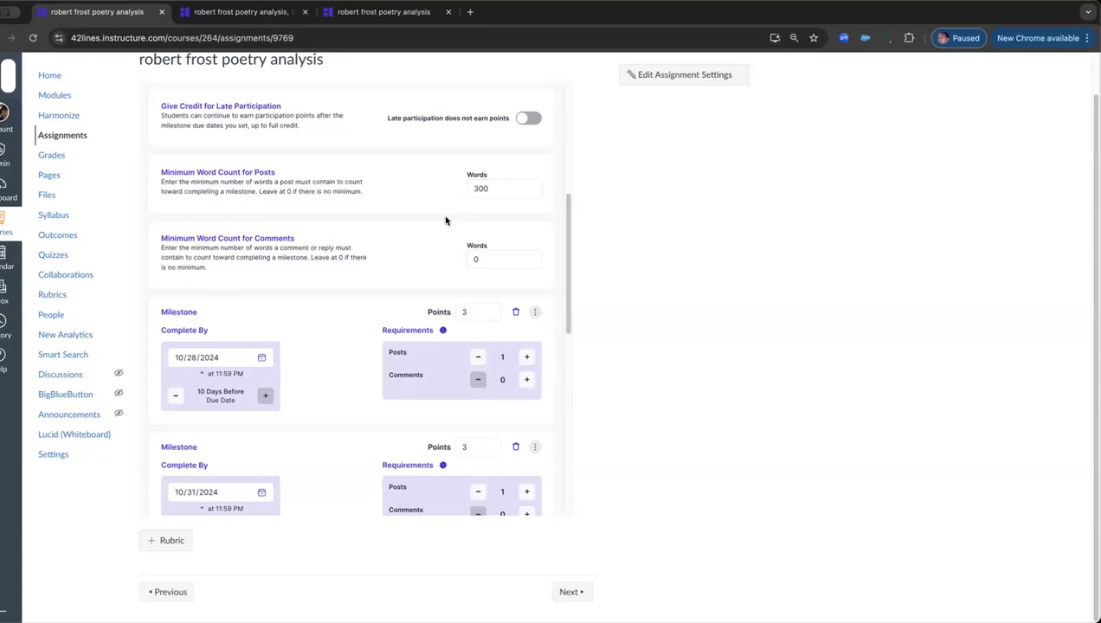
{"action": "scroll", "coordinate": [445, 223], "scroll_direction": "up", "scroll_amount": 3}
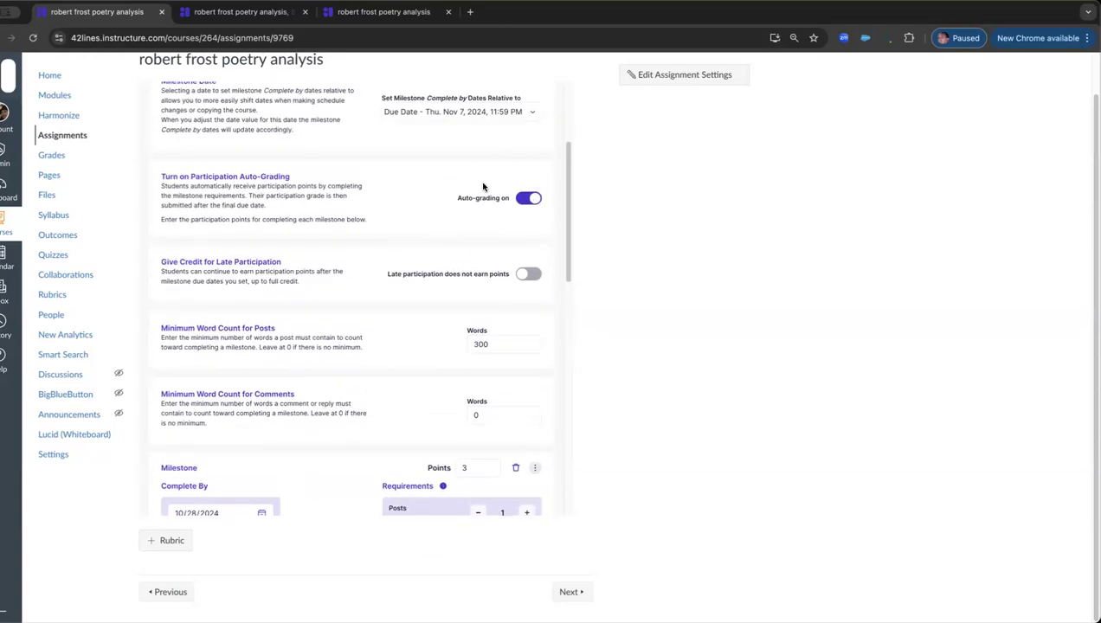
{"action": "scroll", "coordinate": [459, 208], "scroll_direction": "down", "scroll_amount": 5}
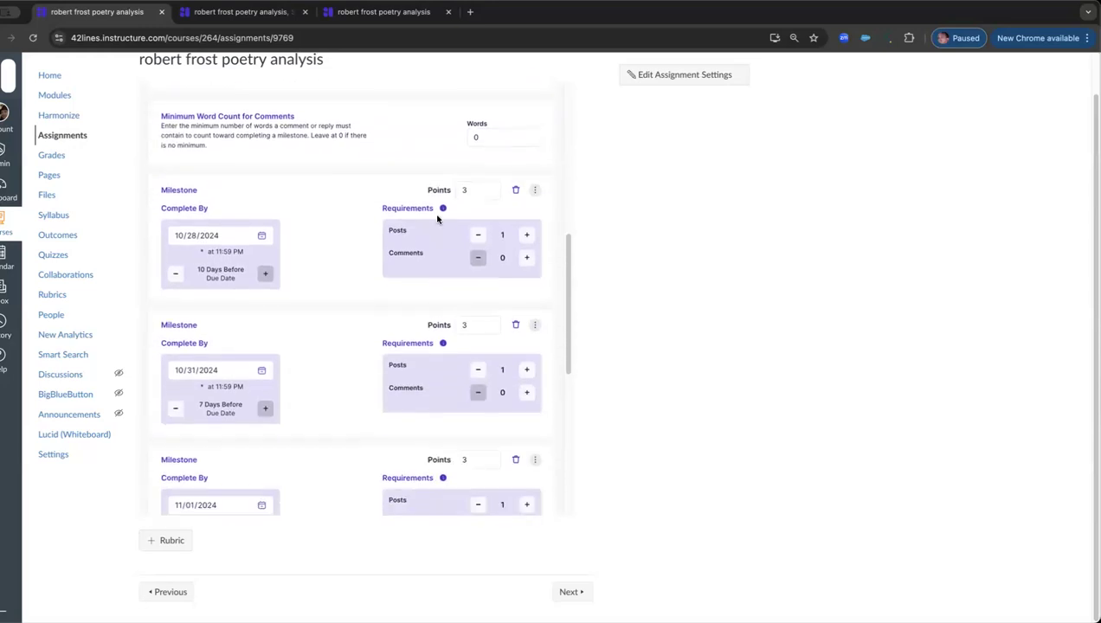
{"action": "scroll", "coordinate": [437, 219], "scroll_direction": "down", "scroll_amount": 8}
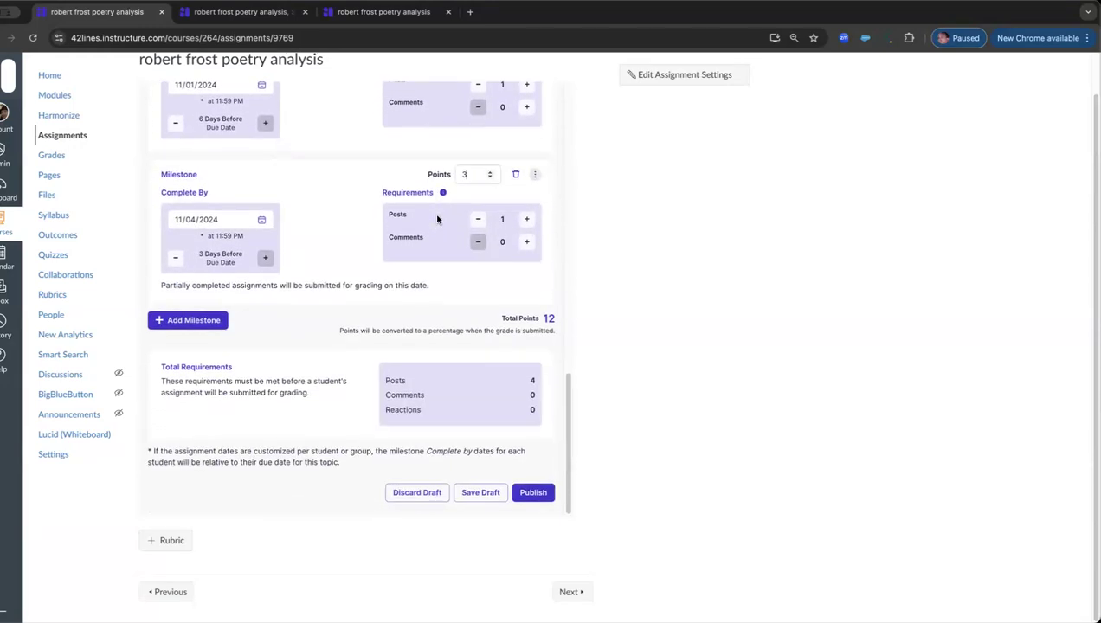
{"action": "left_click", "coordinate": [529, 494]}
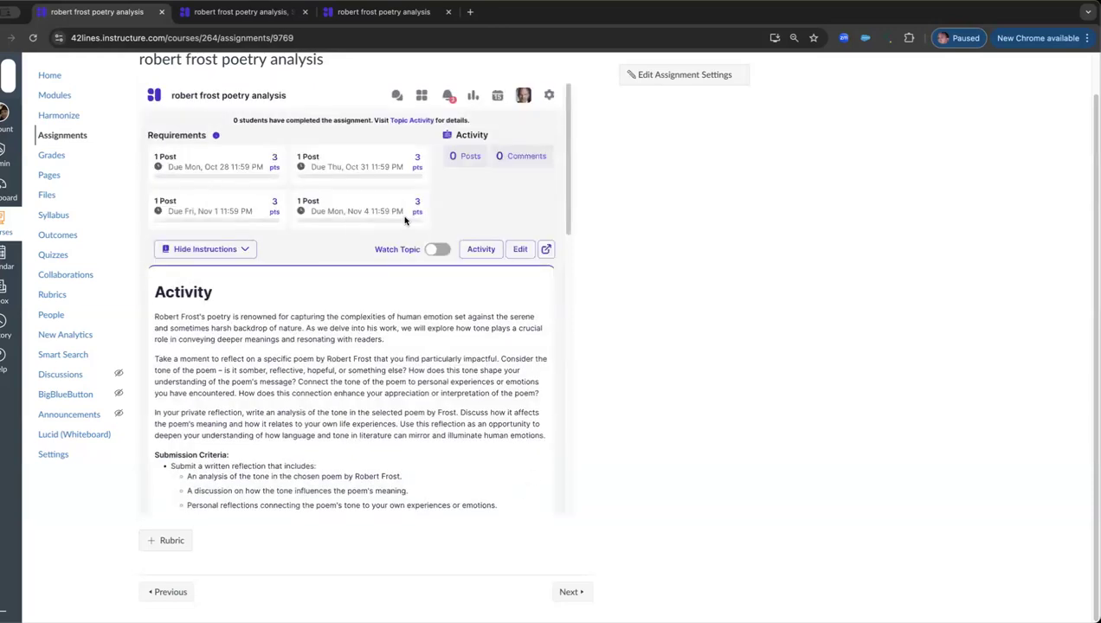
Step: Examine the published topic's milestone requirements, activity instructions and rubric criteria
{"action": "scroll", "coordinate": [407, 288], "scroll_direction": "down", "scroll_amount": 8}
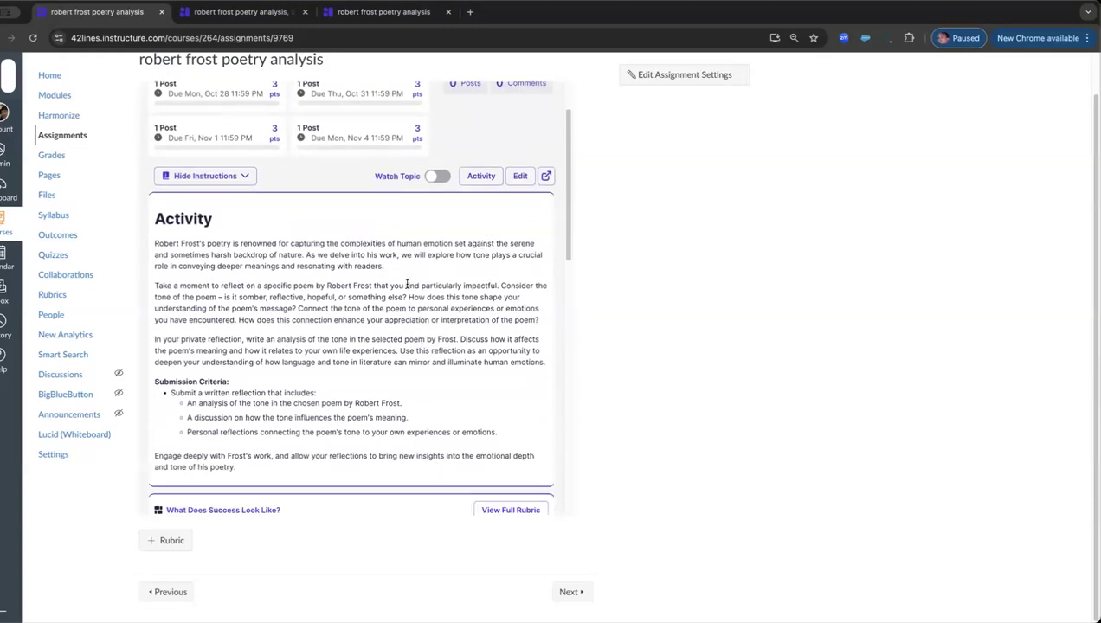
{"action": "scroll", "coordinate": [407, 289], "scroll_direction": "down", "scroll_amount": 2}
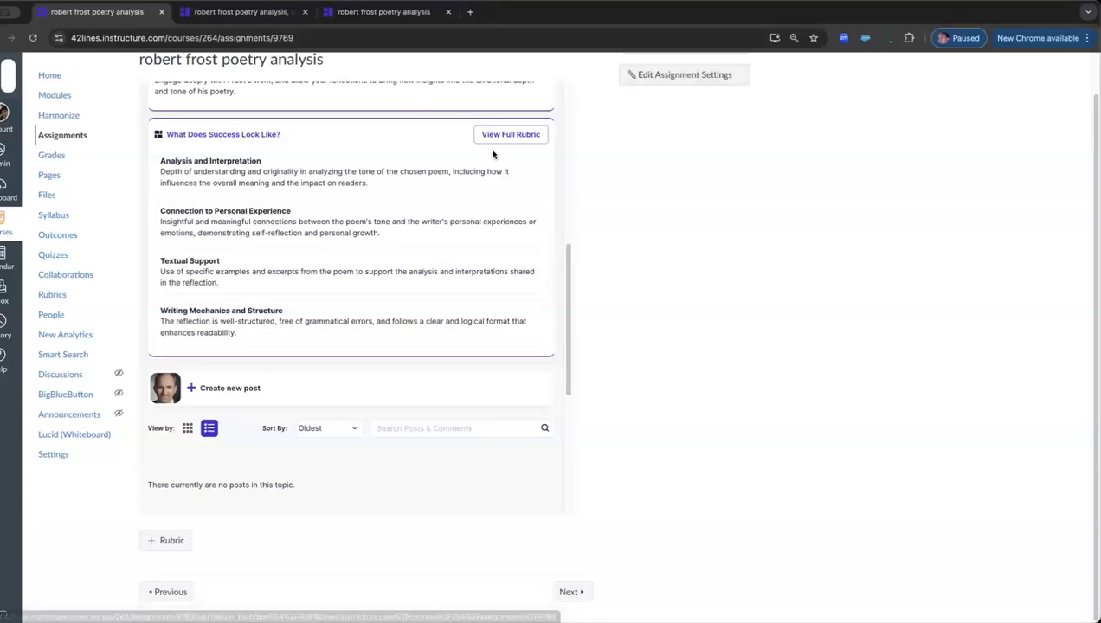
{"action": "scroll", "coordinate": [459, 151], "scroll_direction": "up", "scroll_amount": 3}
{"action": "scroll", "coordinate": [459, 151], "scroll_direction": "up", "scroll_amount": 2}
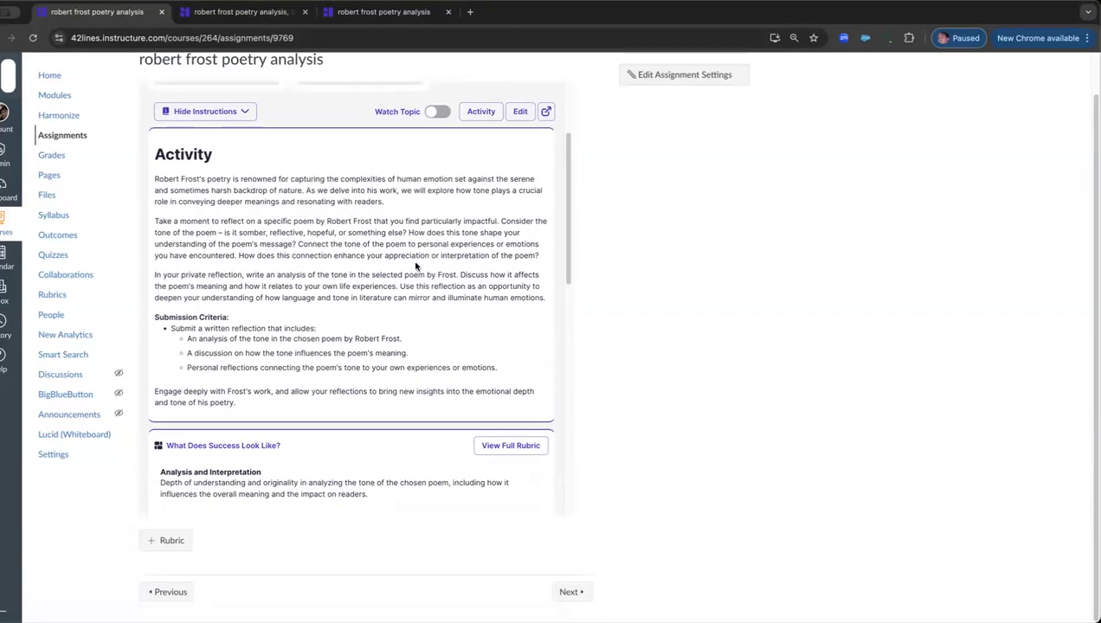